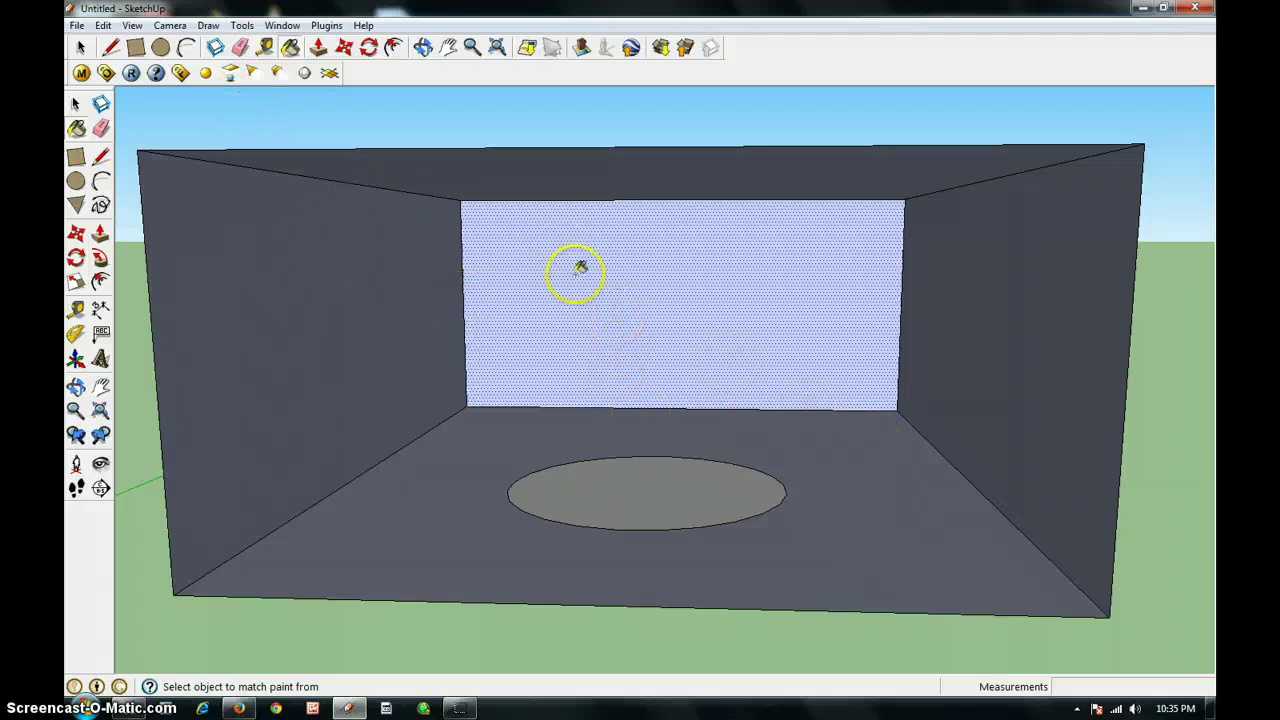
- Place a V-Ray omni light at the centre of the floor circle
left_click(206, 74)
left_click(196, 78)
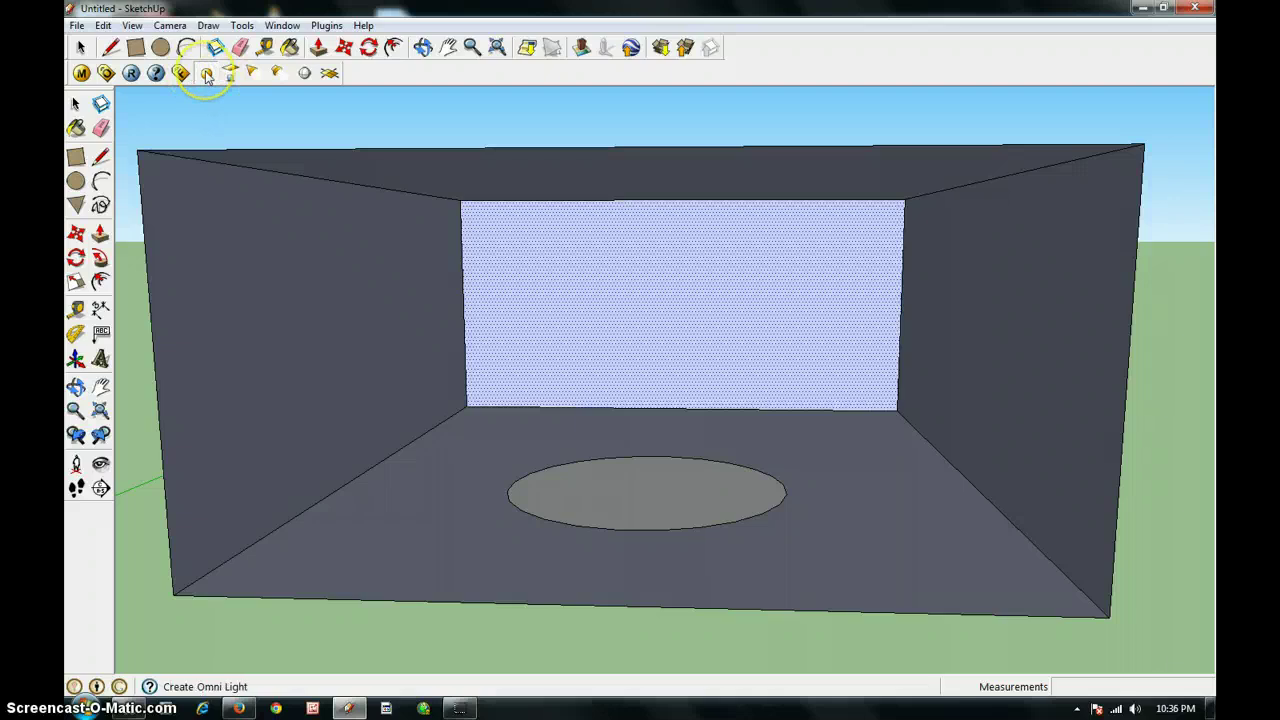
left_click(590, 399)
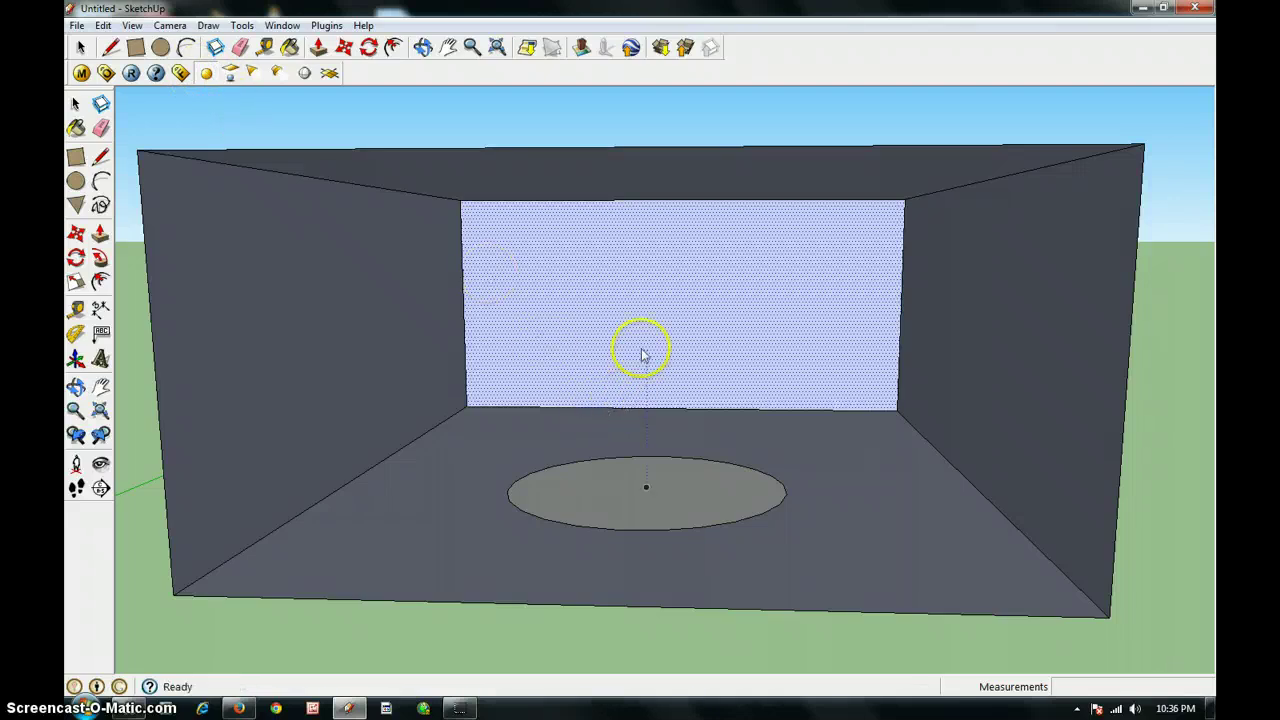
left_click(649, 484)
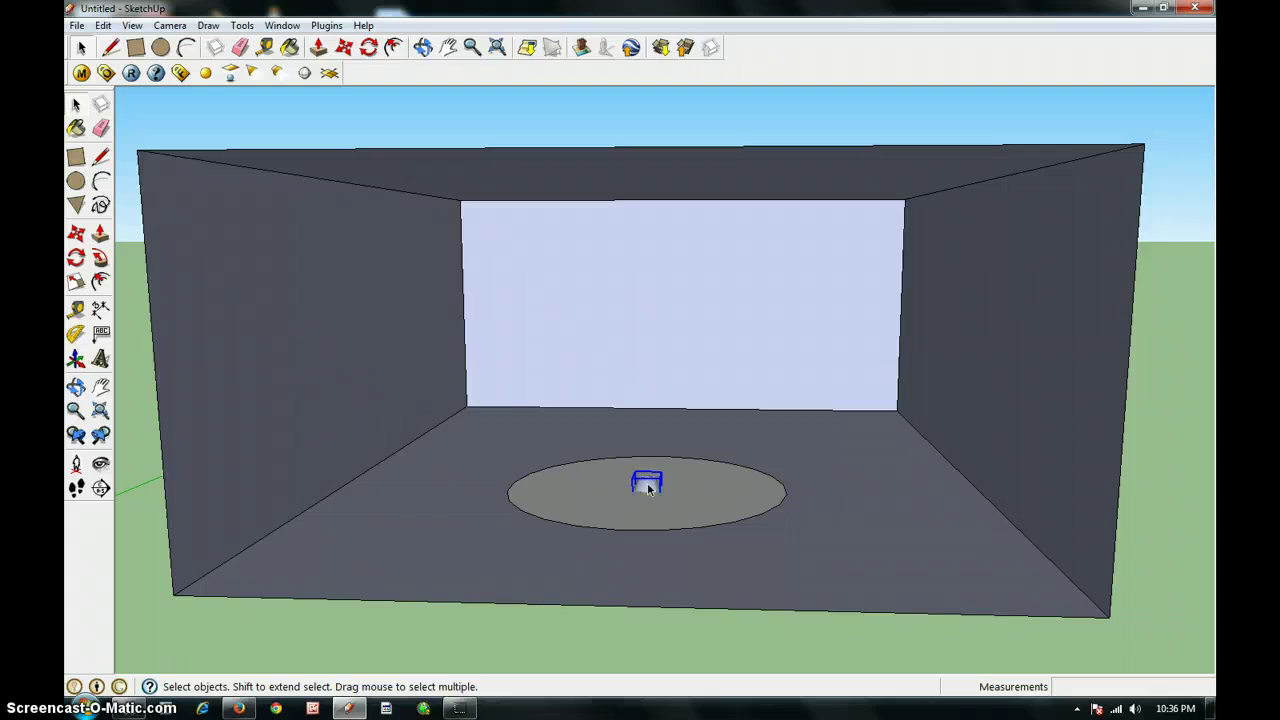
- Move the omni light straight up above the floor circle, to about mid-height of the room
left_click(645, 473)
key("m")
left_click(649, 485)
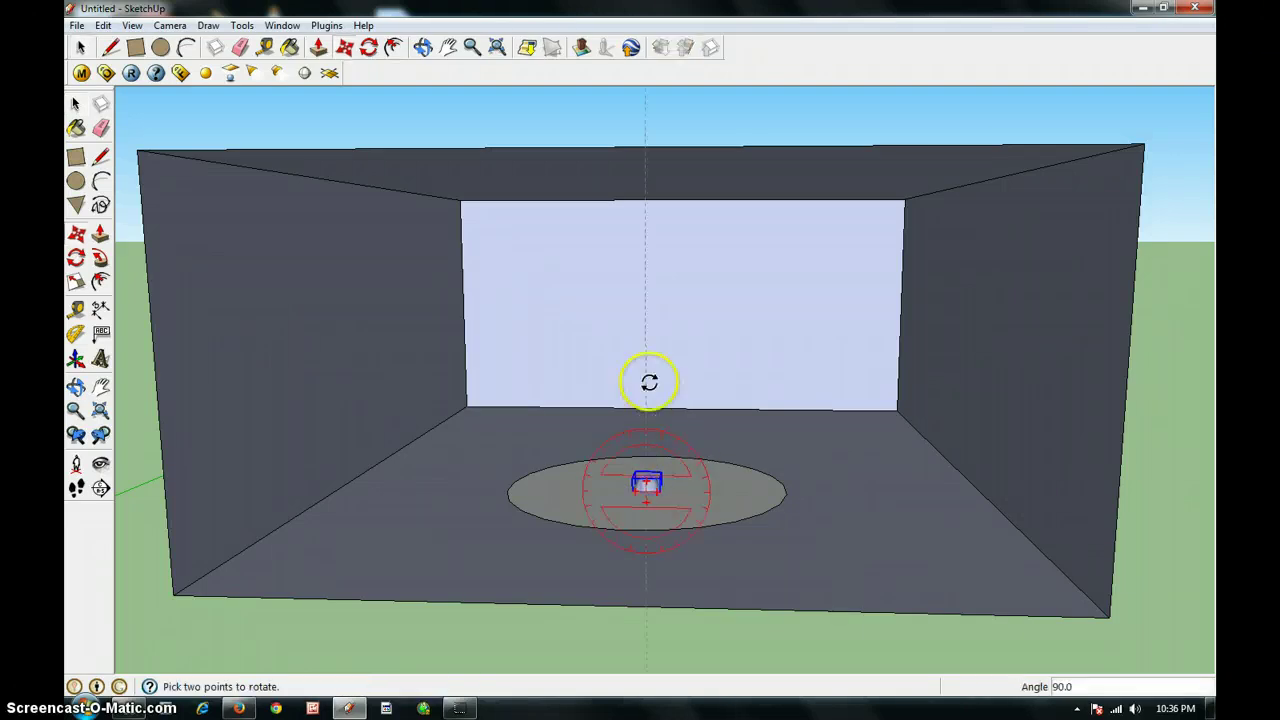
left_click_drag(648, 485, 646, 310)
scroll(666, 306, "up", 5)
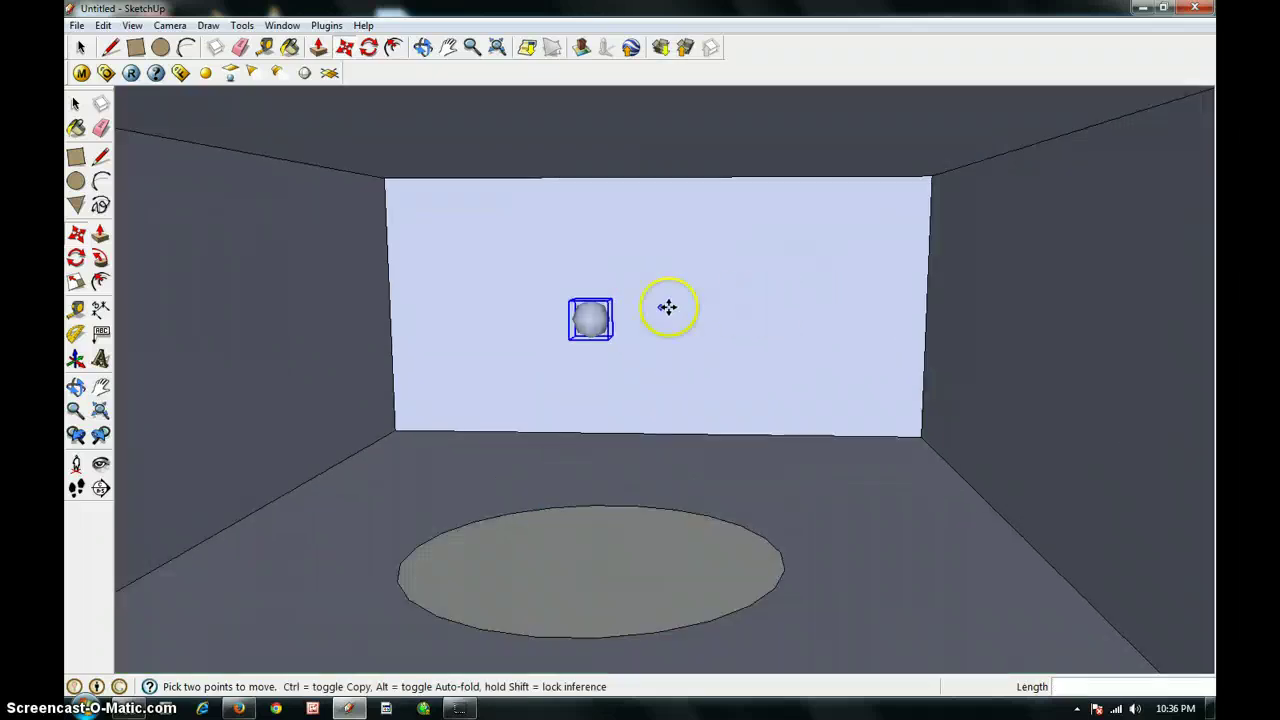
- Edit the omni light to use intensity 2.5 in Default (Scalar) units with Linear decay
right_click(611, 334)
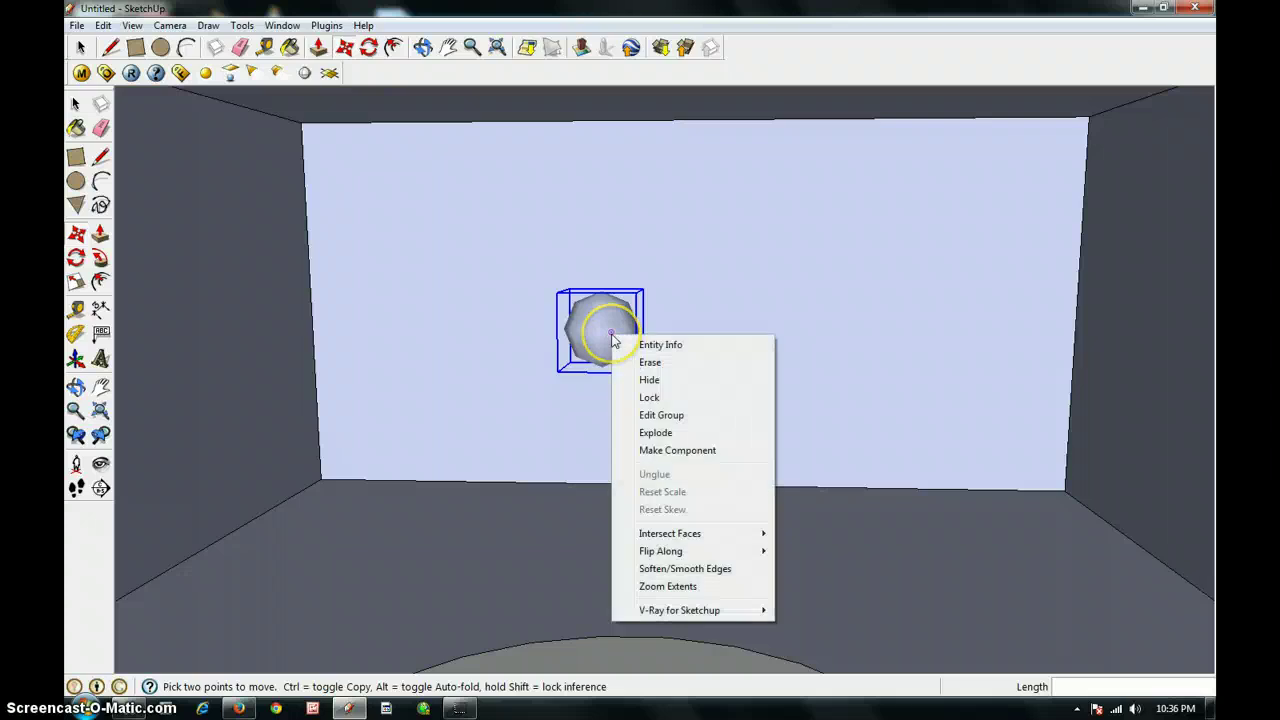
mouse_move(712, 610)
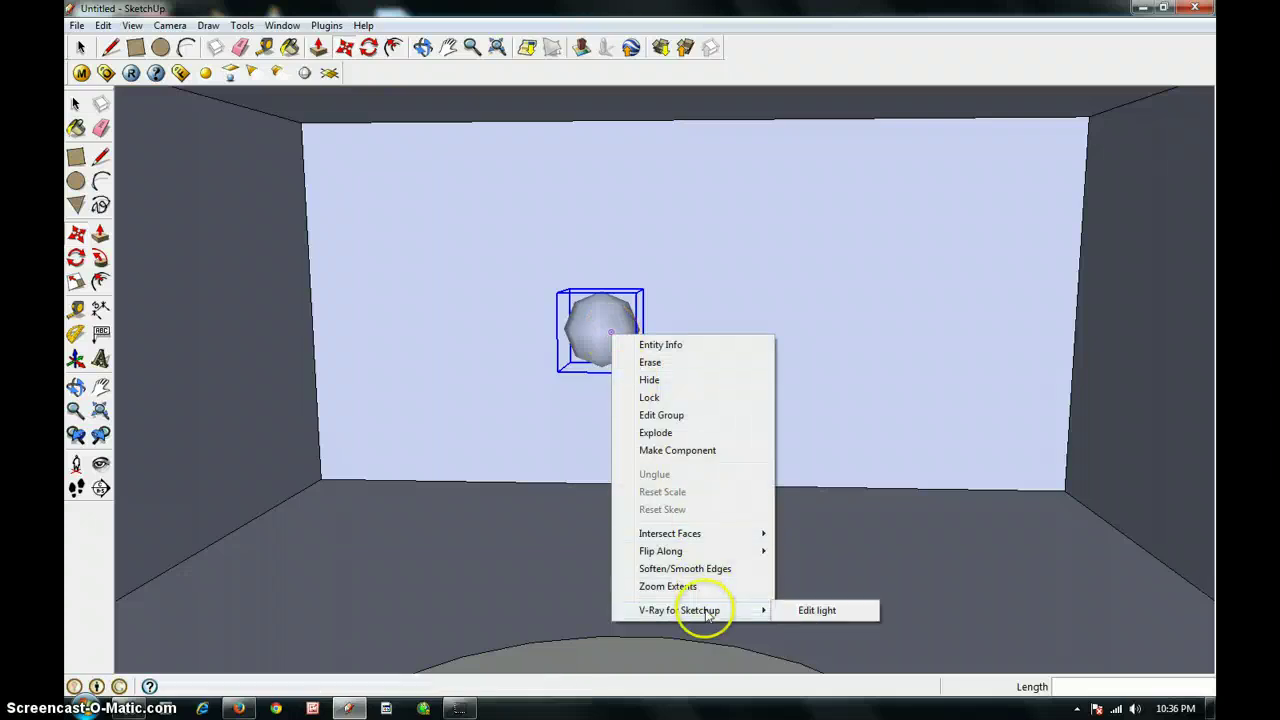
left_click(812, 614)
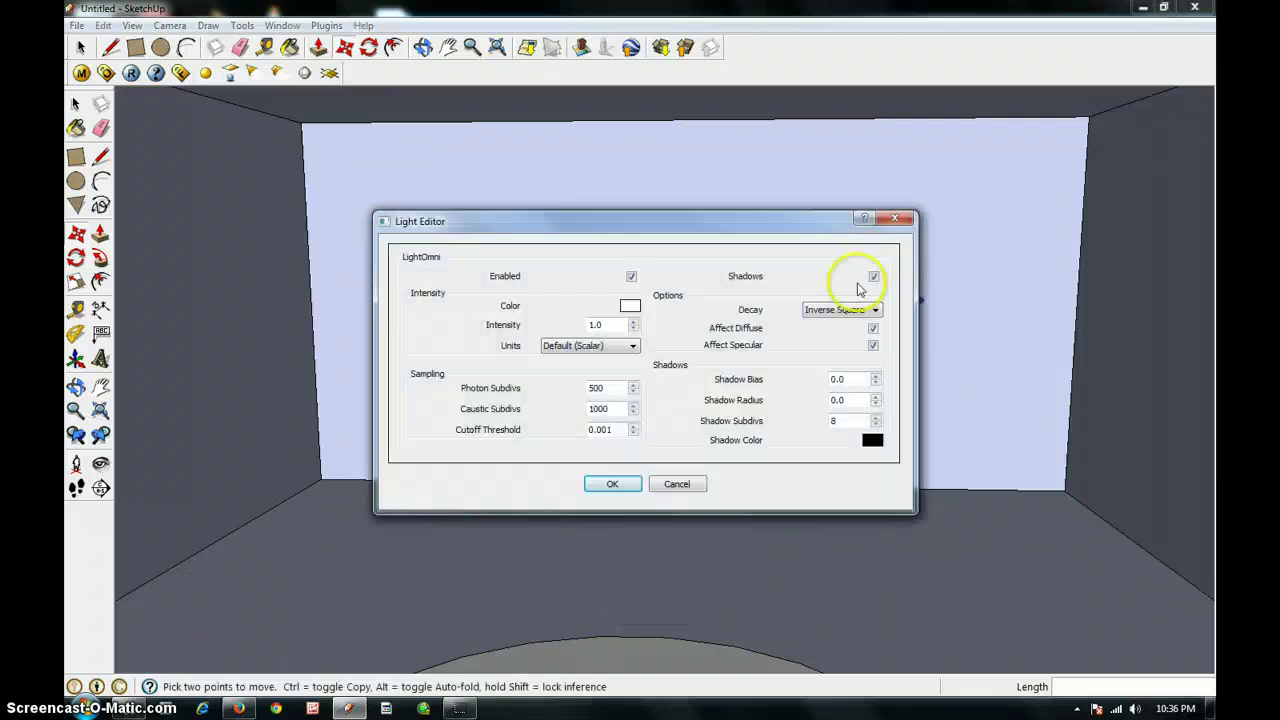
double_click(607, 325)
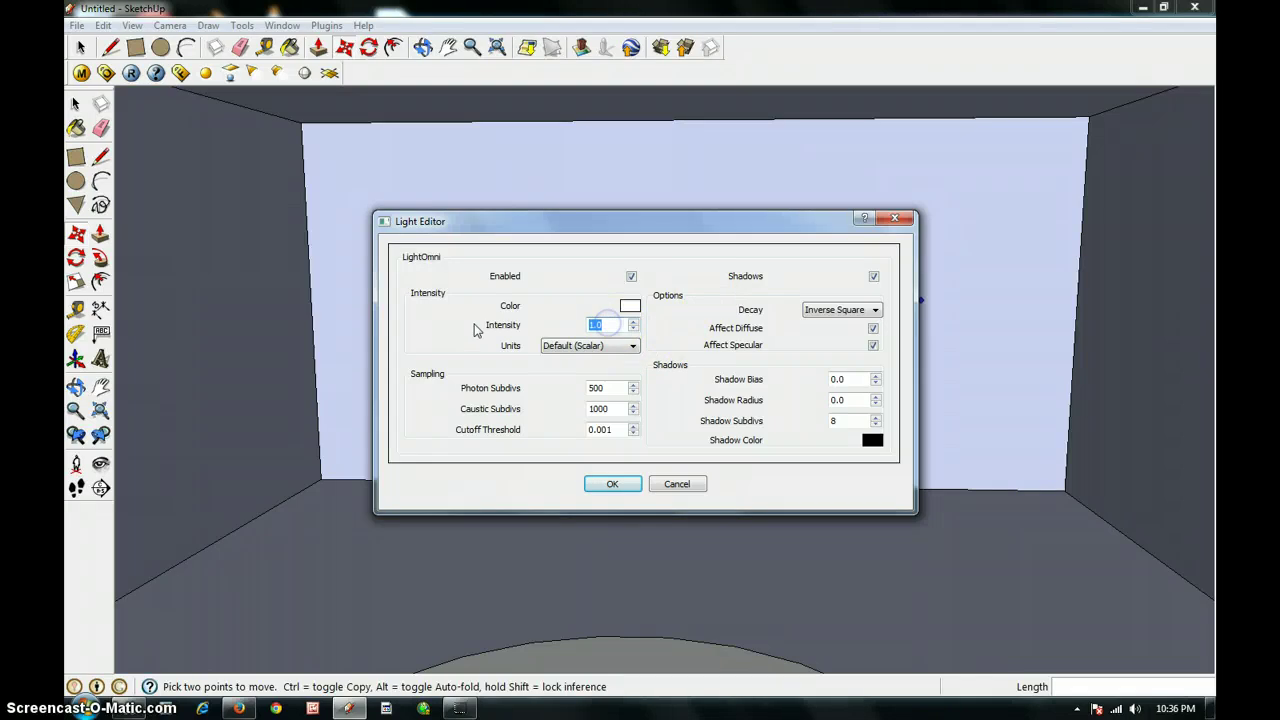
left_click(617, 348)
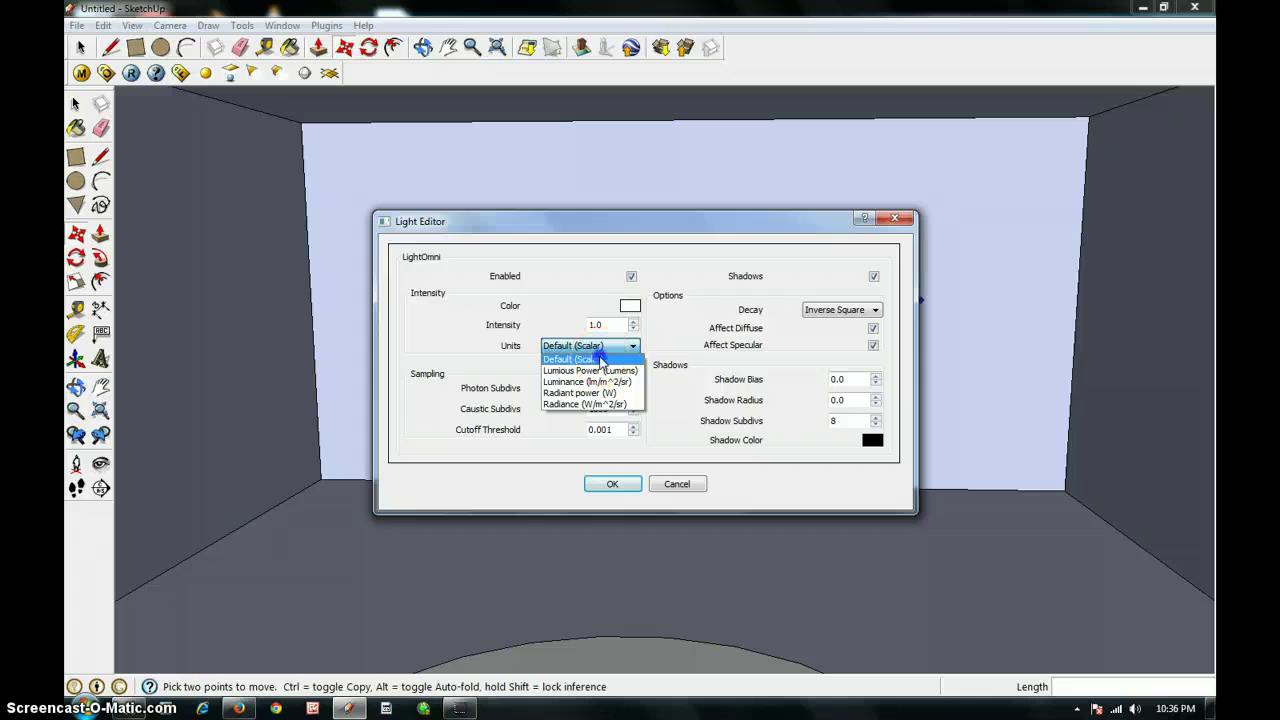
left_click(600, 358)
left_click(573, 325)
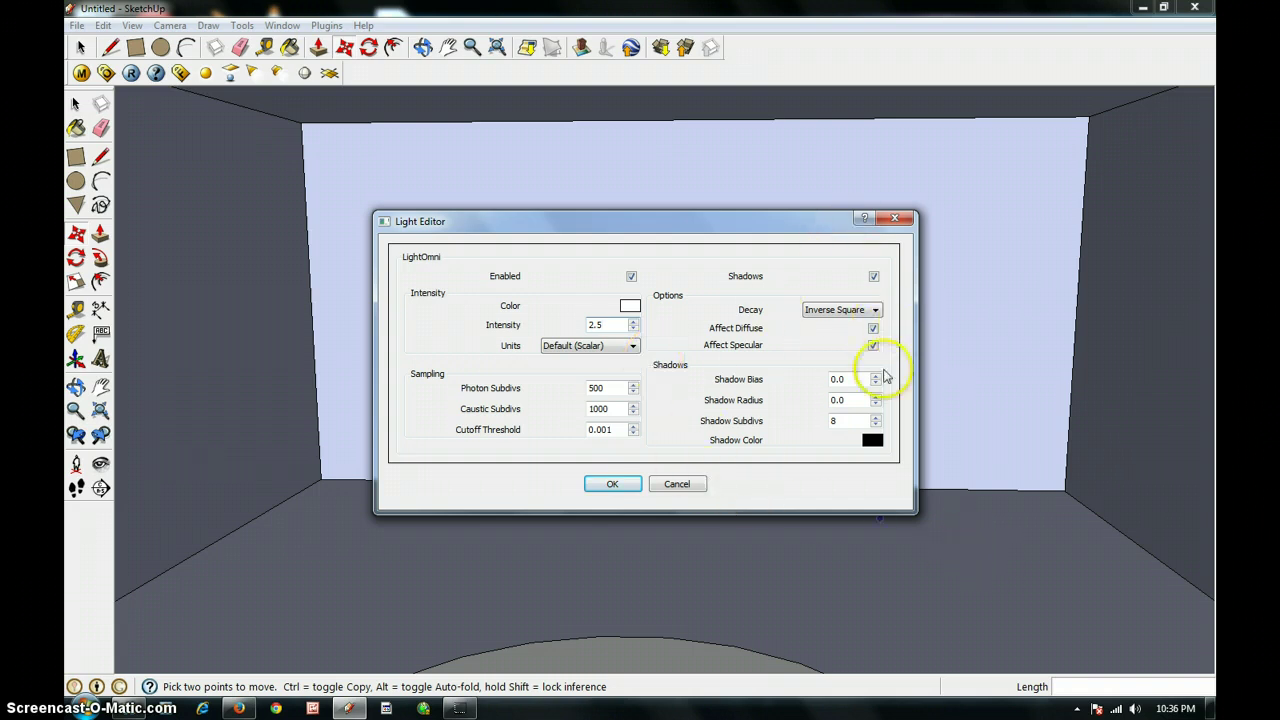
left_click(857, 313)
left_click(838, 324)
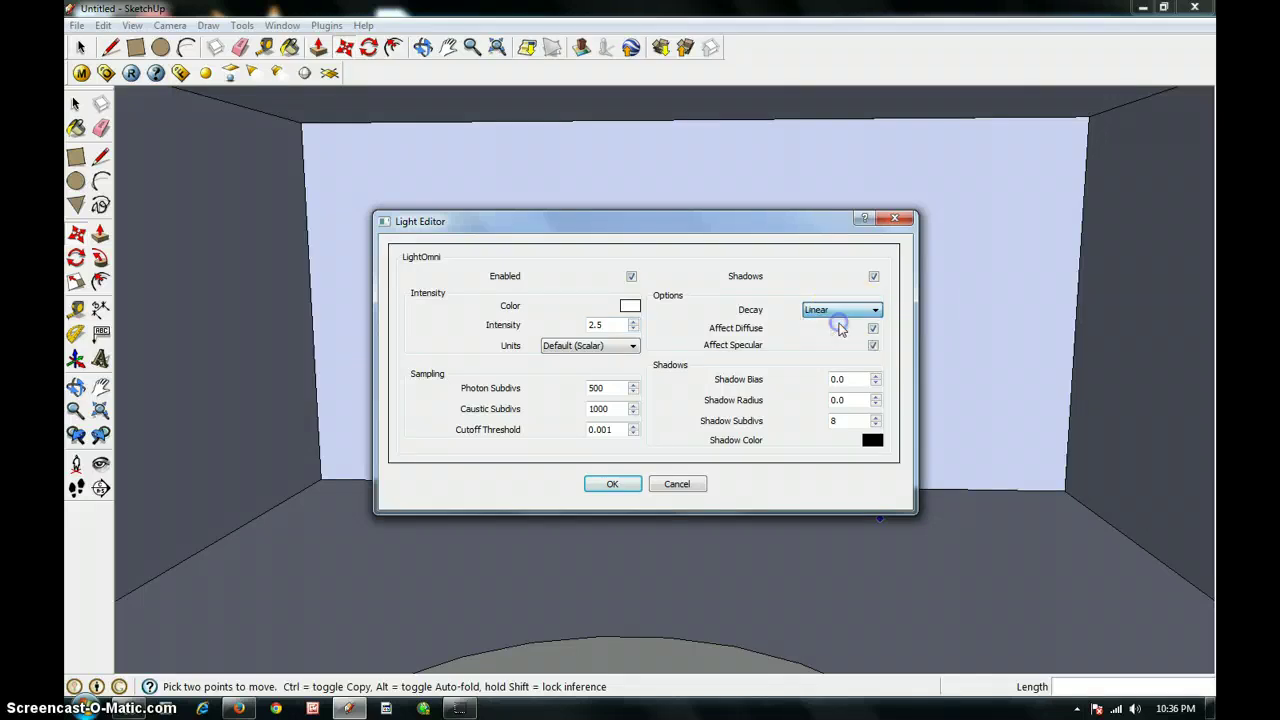
left_click(612, 484)
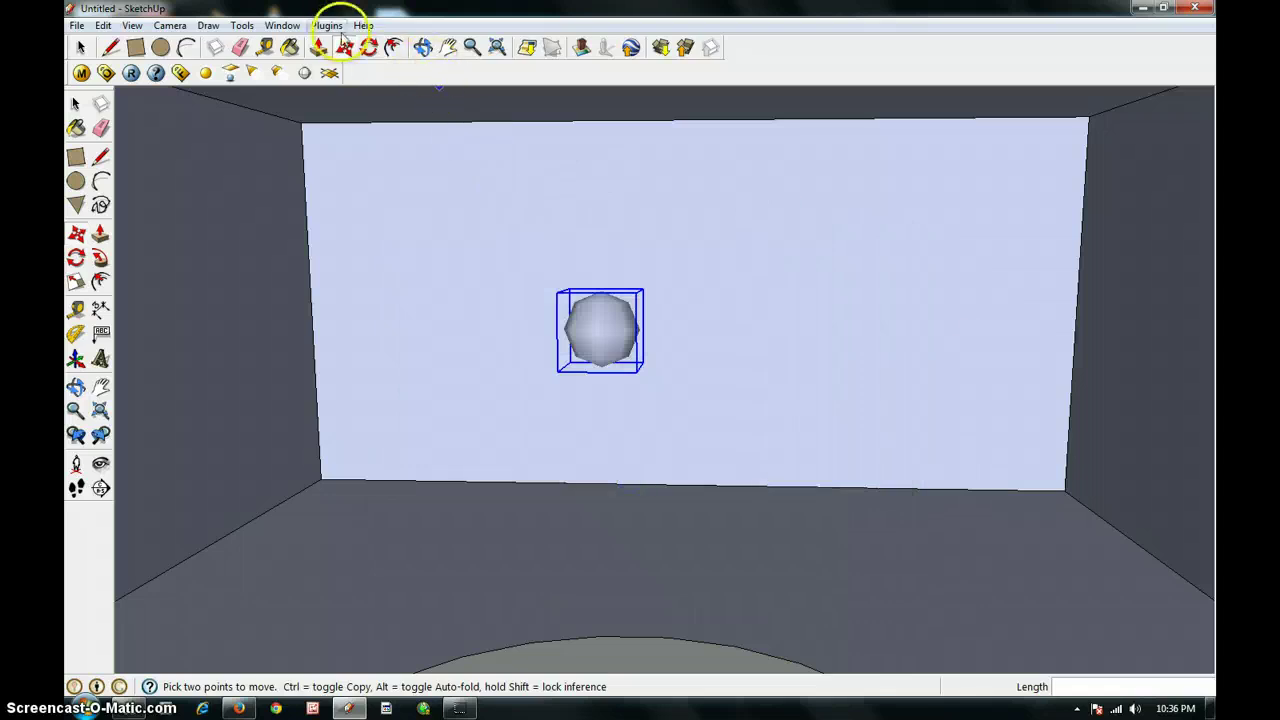
- Run a V-Ray test render of the lit room and close the frame buffer
left_click(132, 74)
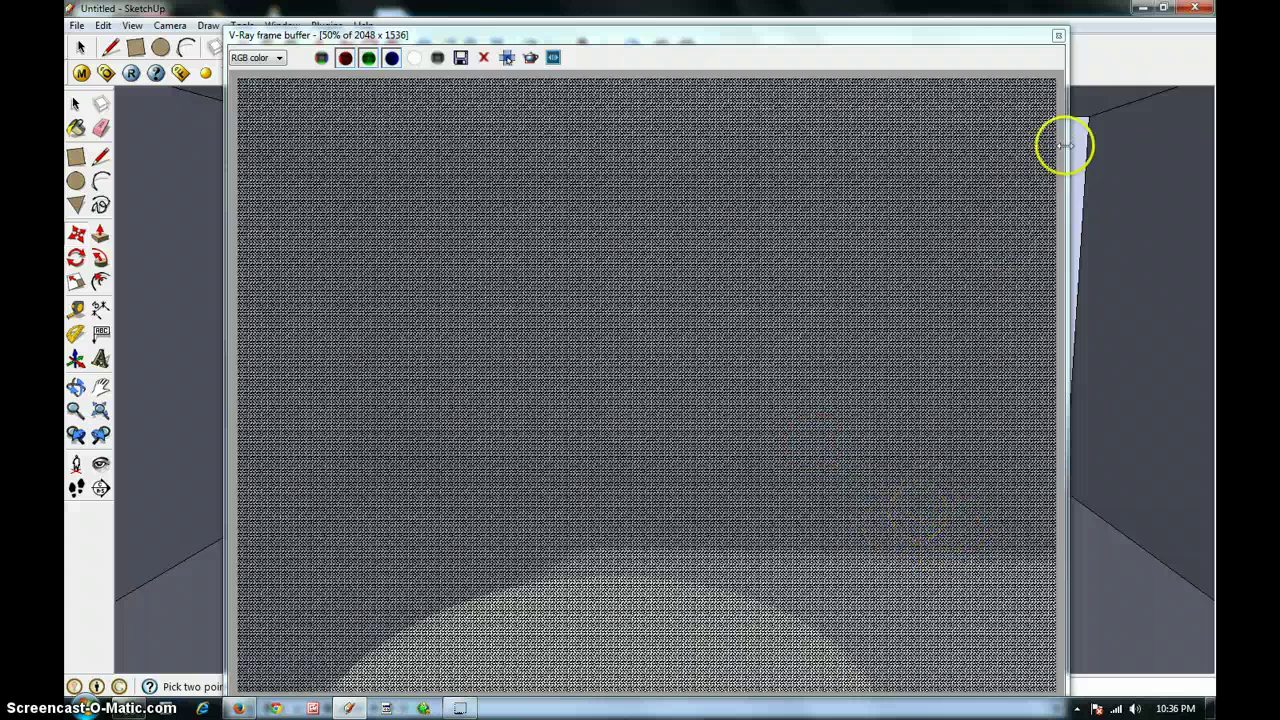
left_click(1058, 35)
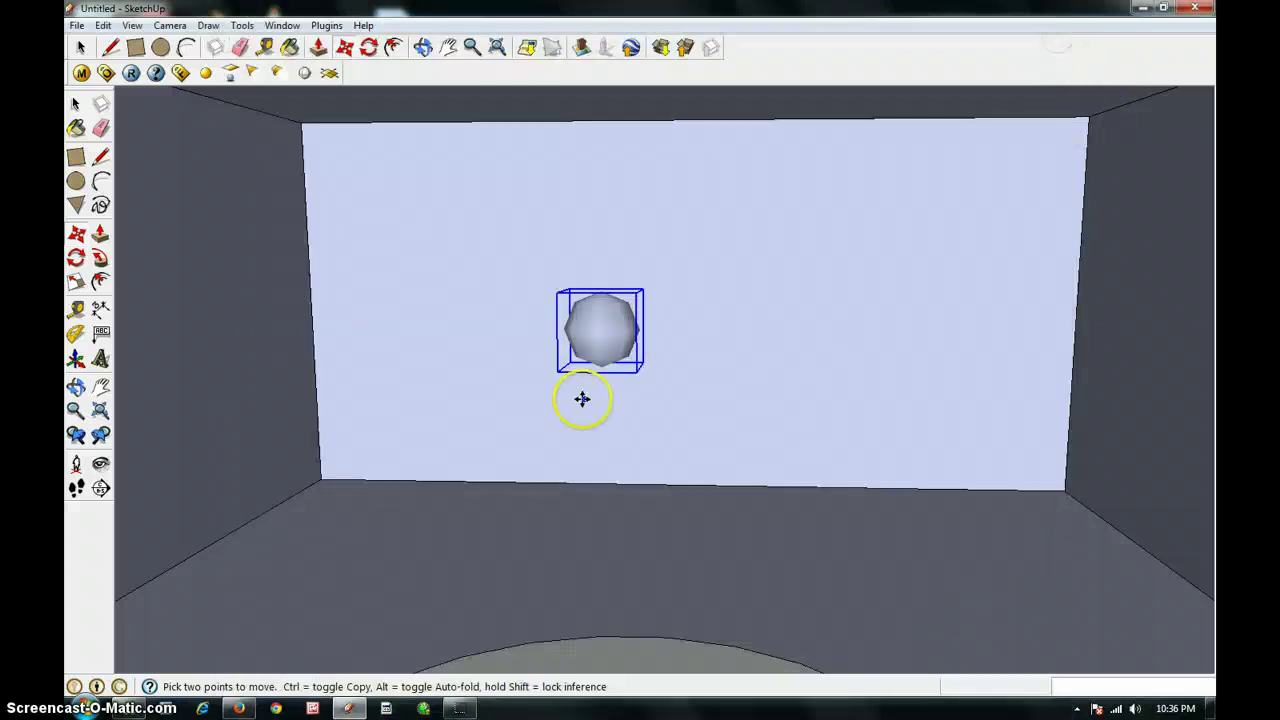
- Disable GI Color and BG Color in the V-Ray environment options
left_click(326, 25)
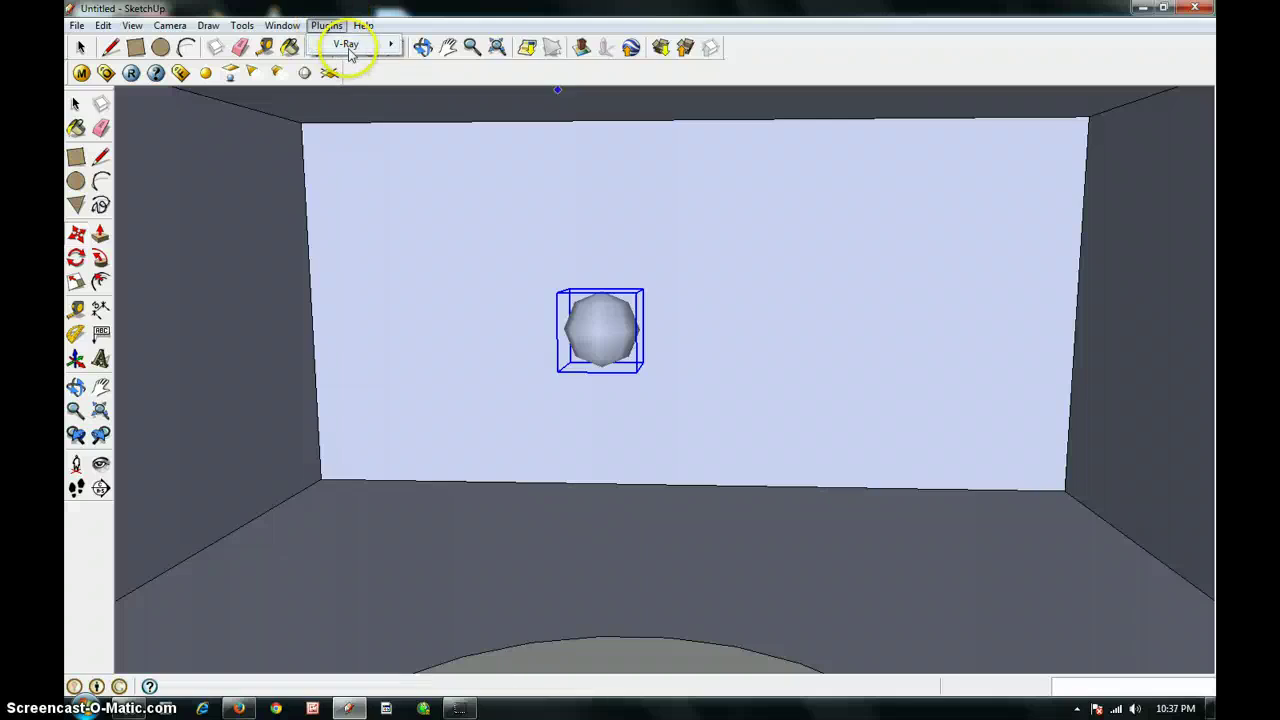
mouse_move(348, 45)
left_click(440, 97)
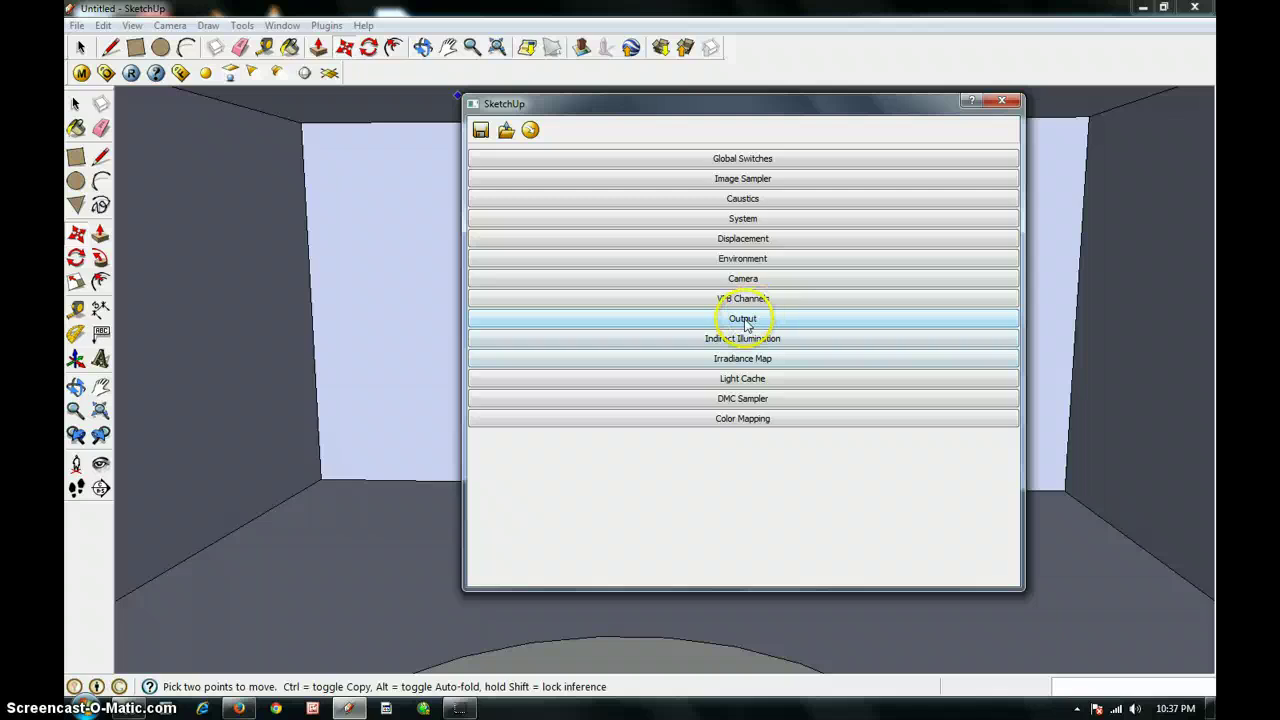
left_click(741, 262)
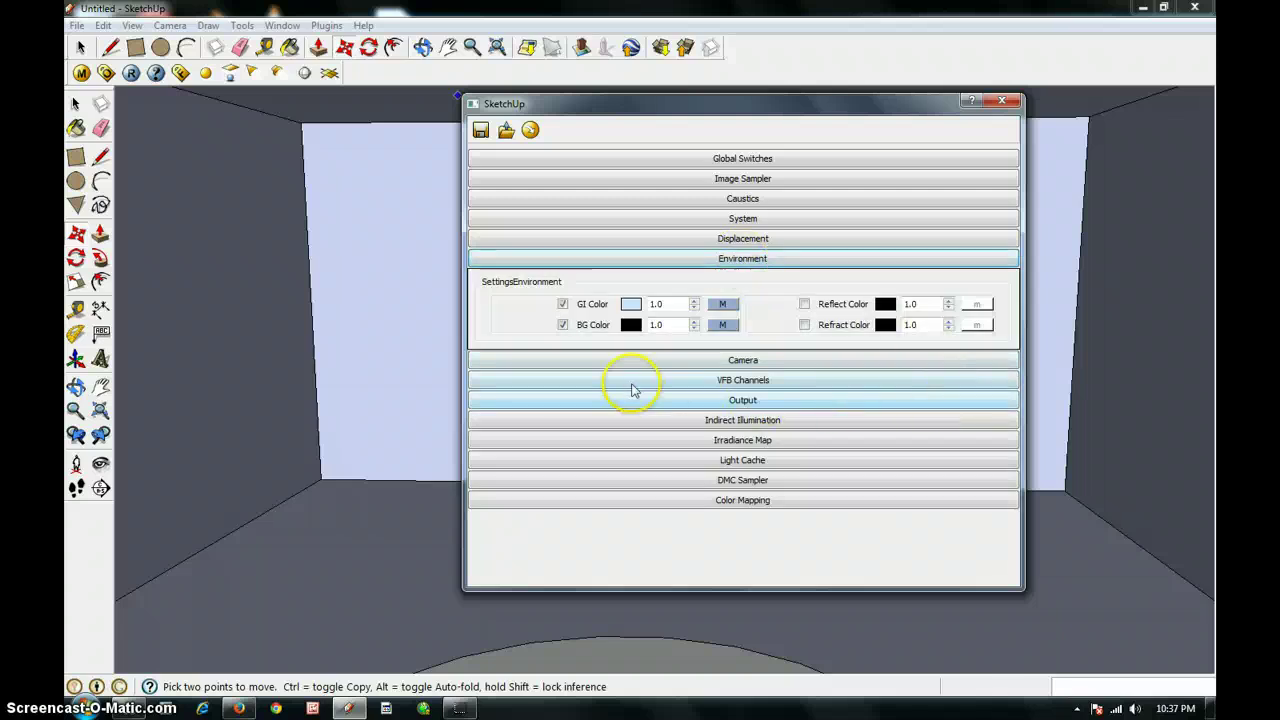
left_click(563, 325)
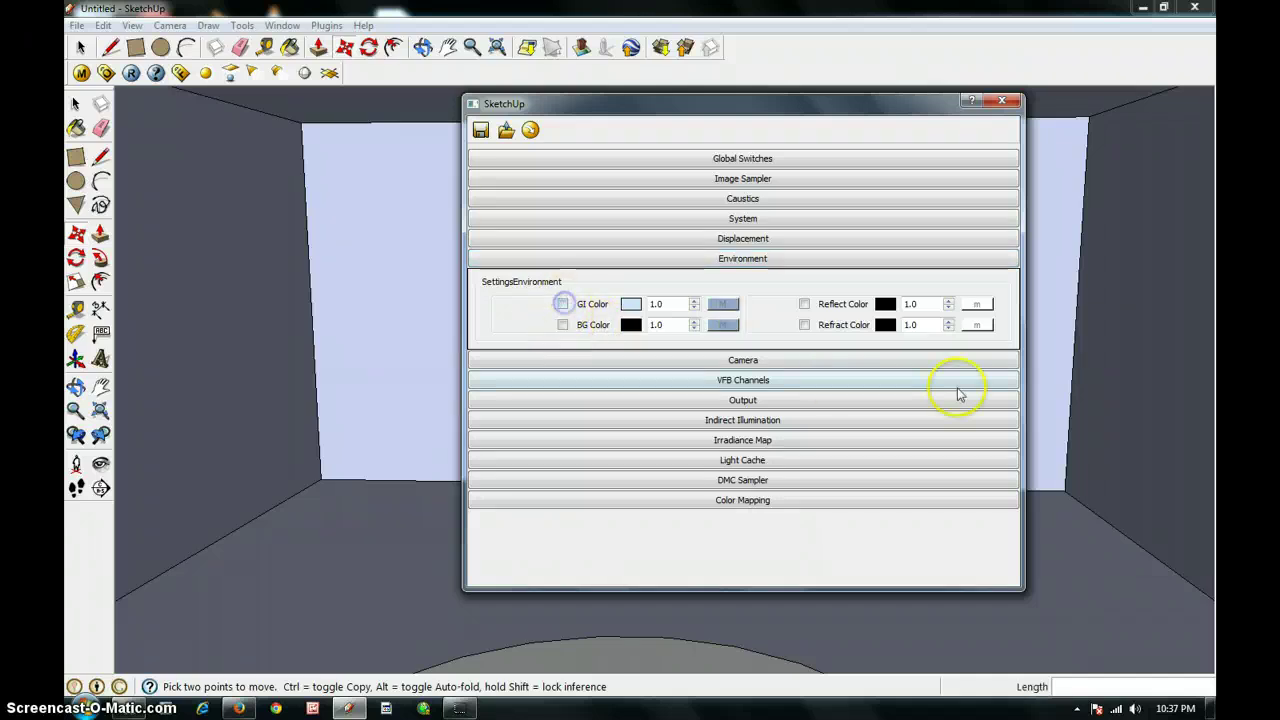
left_click(1003, 101)
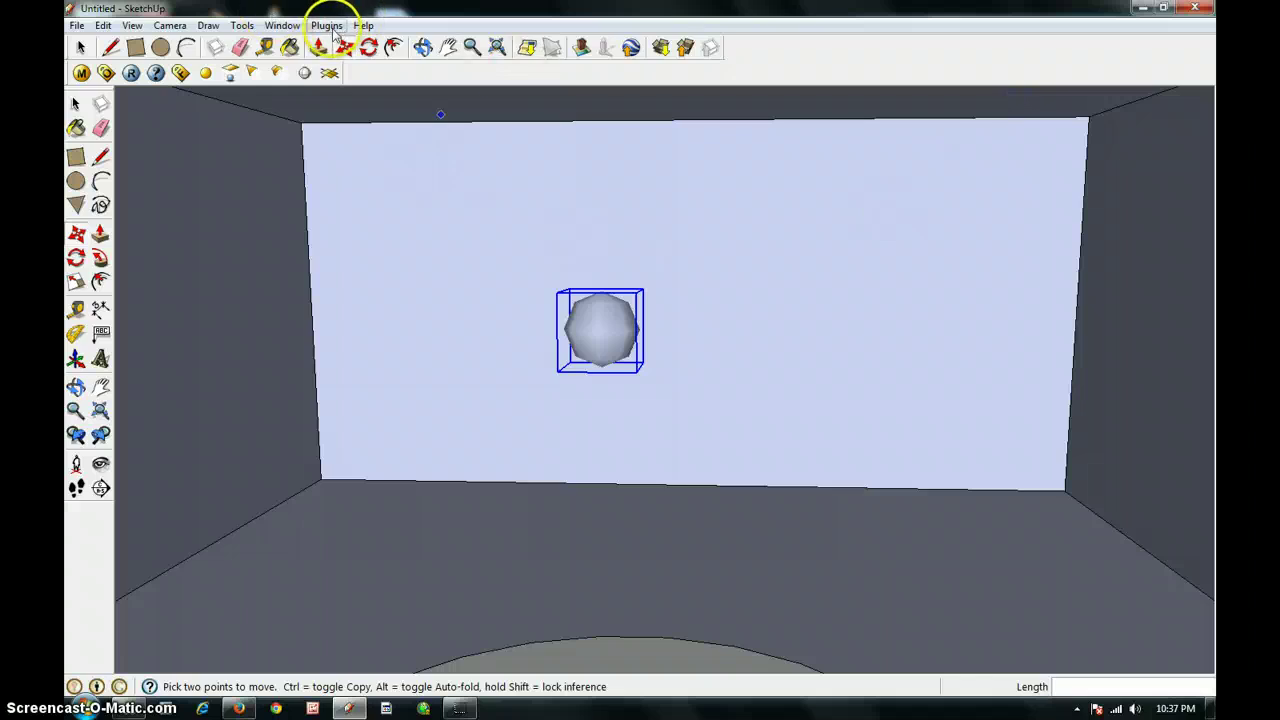
- Check the omni light's intensity and decay settings without changing them
right_click(628, 322)
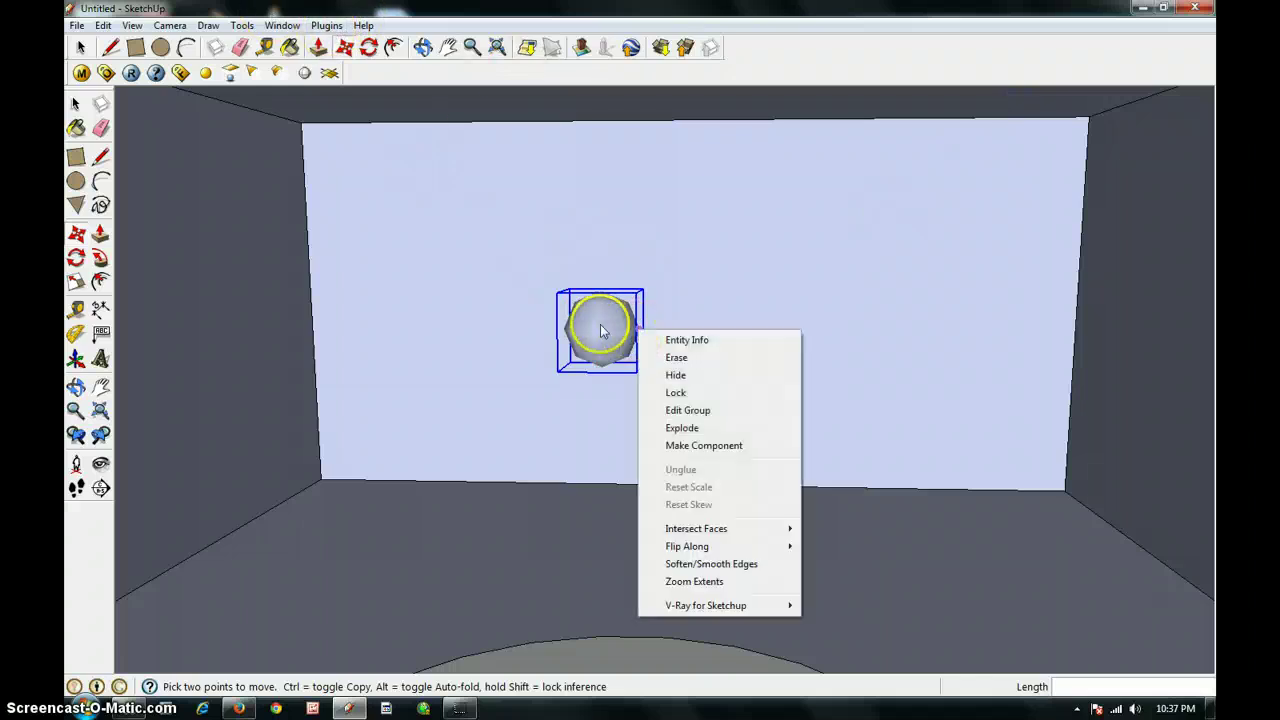
right_click(600, 326)
mouse_move(700, 601)
left_click(790, 599)
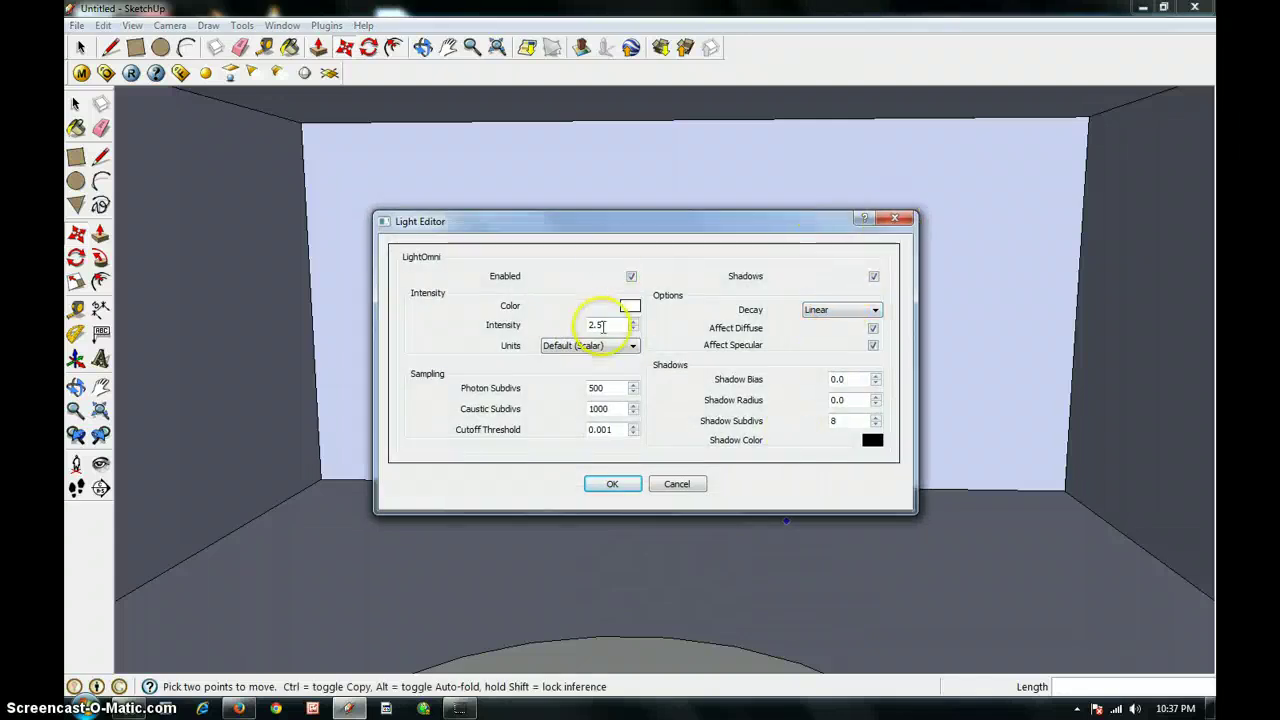
left_click(902, 219)
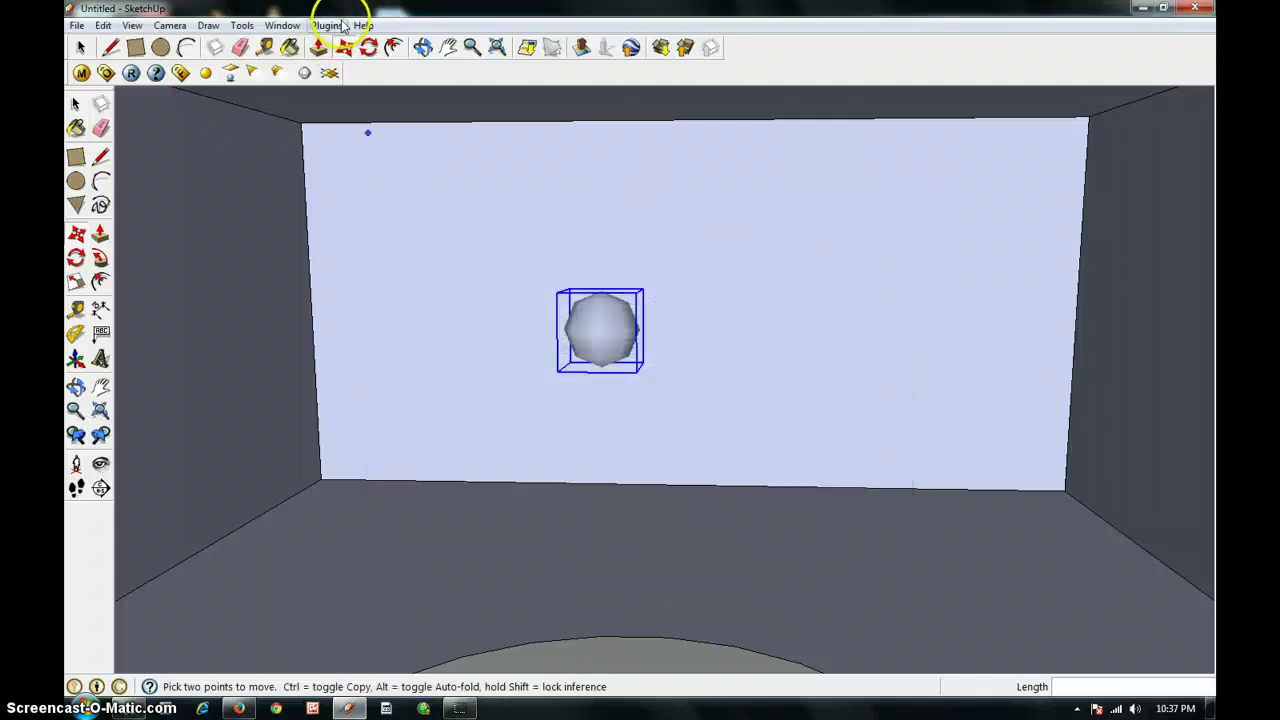
- Render the room again with the environment colours off and close the frame buffer
left_click(131, 73)
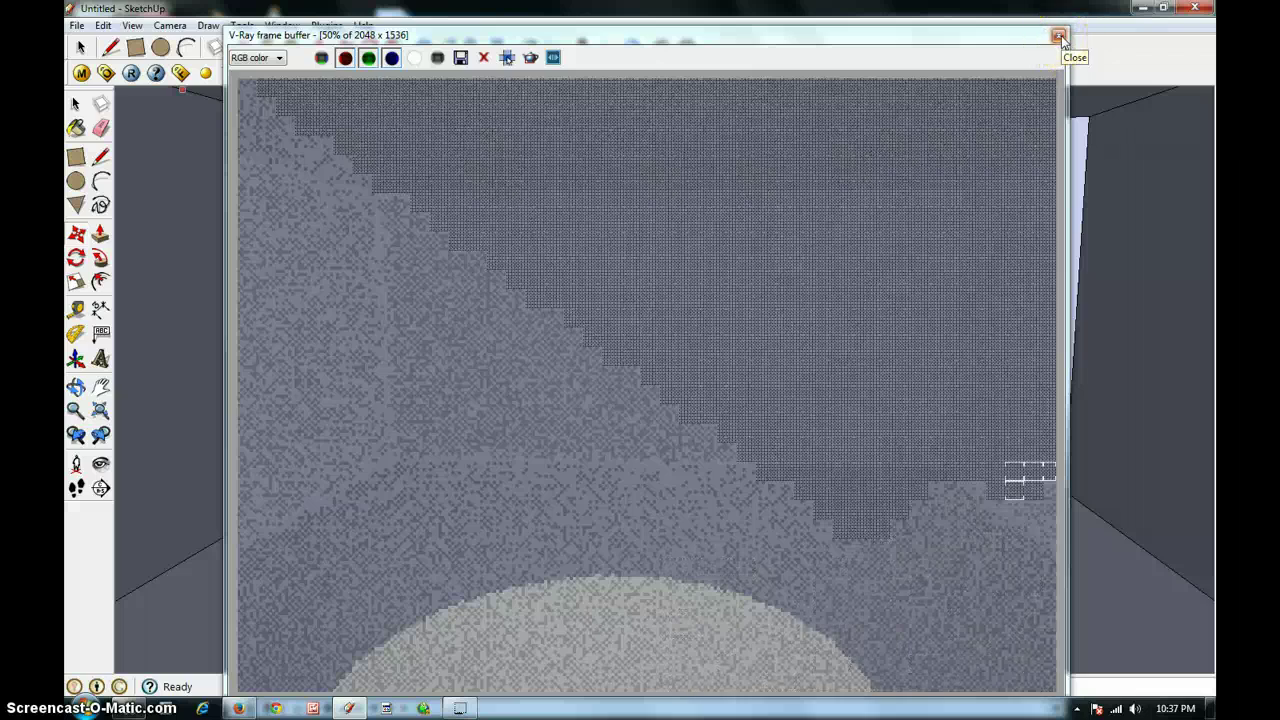
left_click(1061, 35)
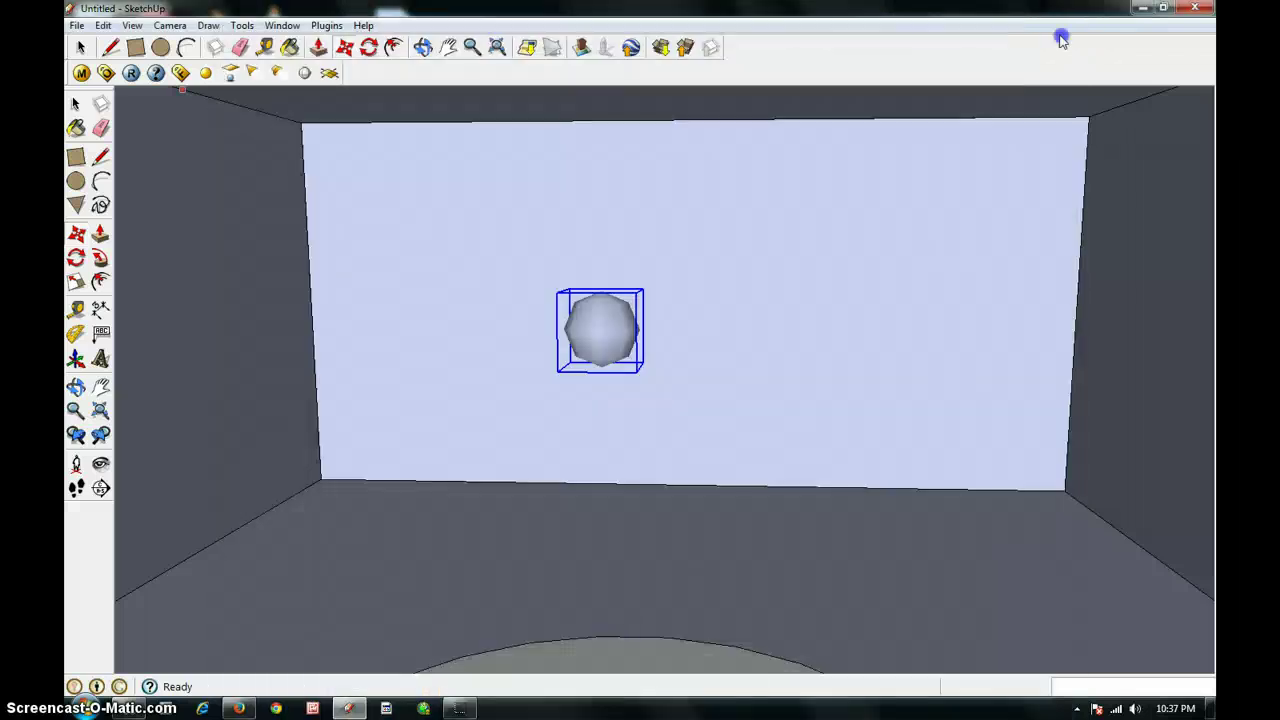
- Open the Lighting_Interior collection under Architecture in the component library
scroll(651, 543, "down", 4)
scroll(651, 533, "up", 3)
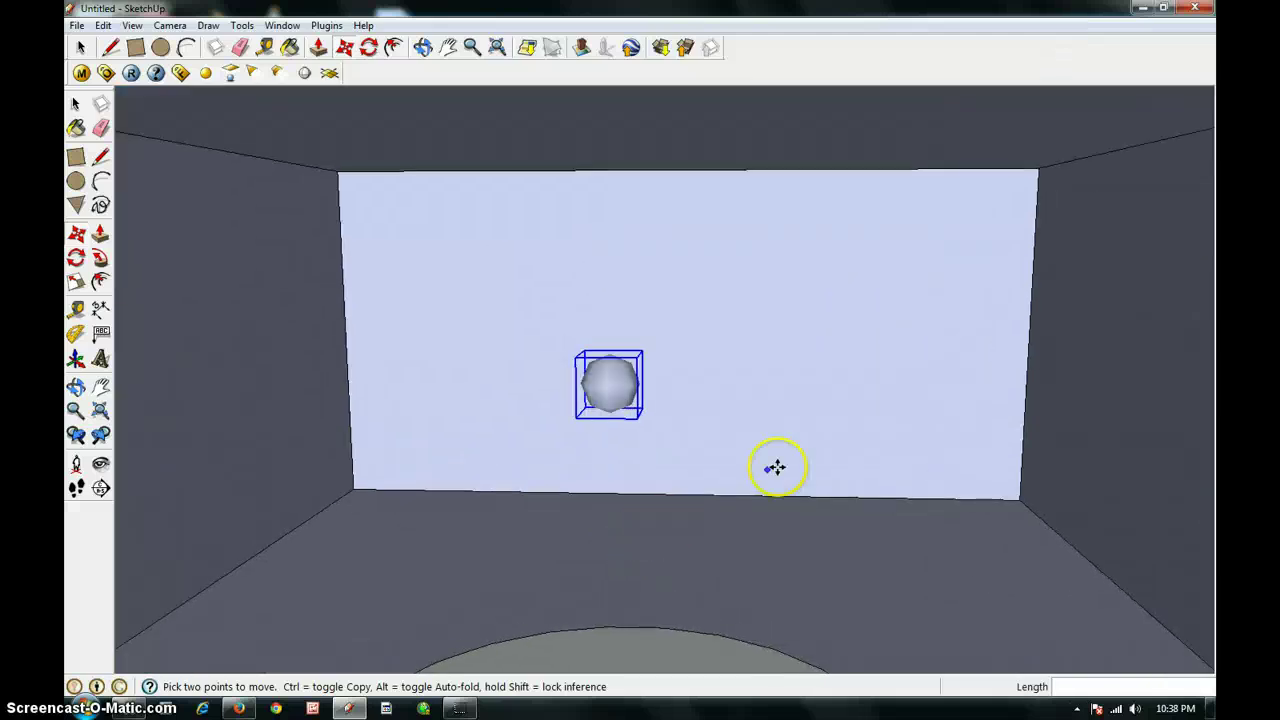
middle_click_drag(814, 497, 745, 416, "shift")
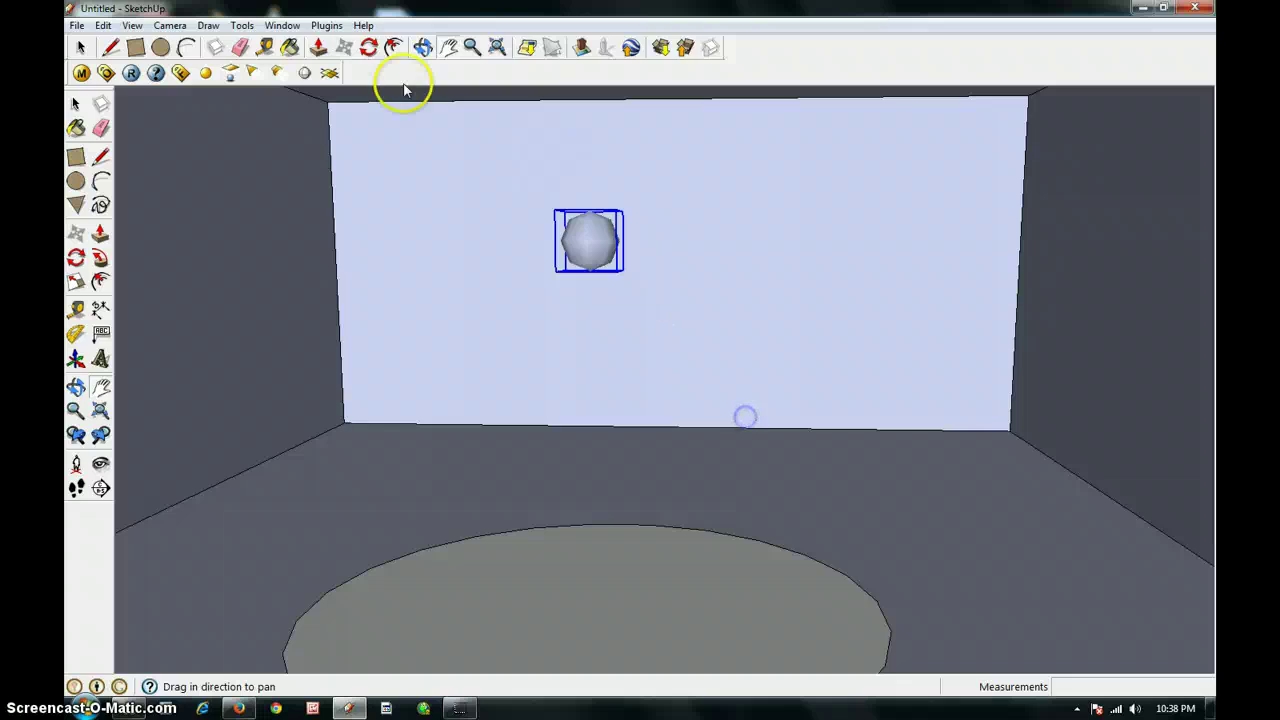
left_click(330, 26)
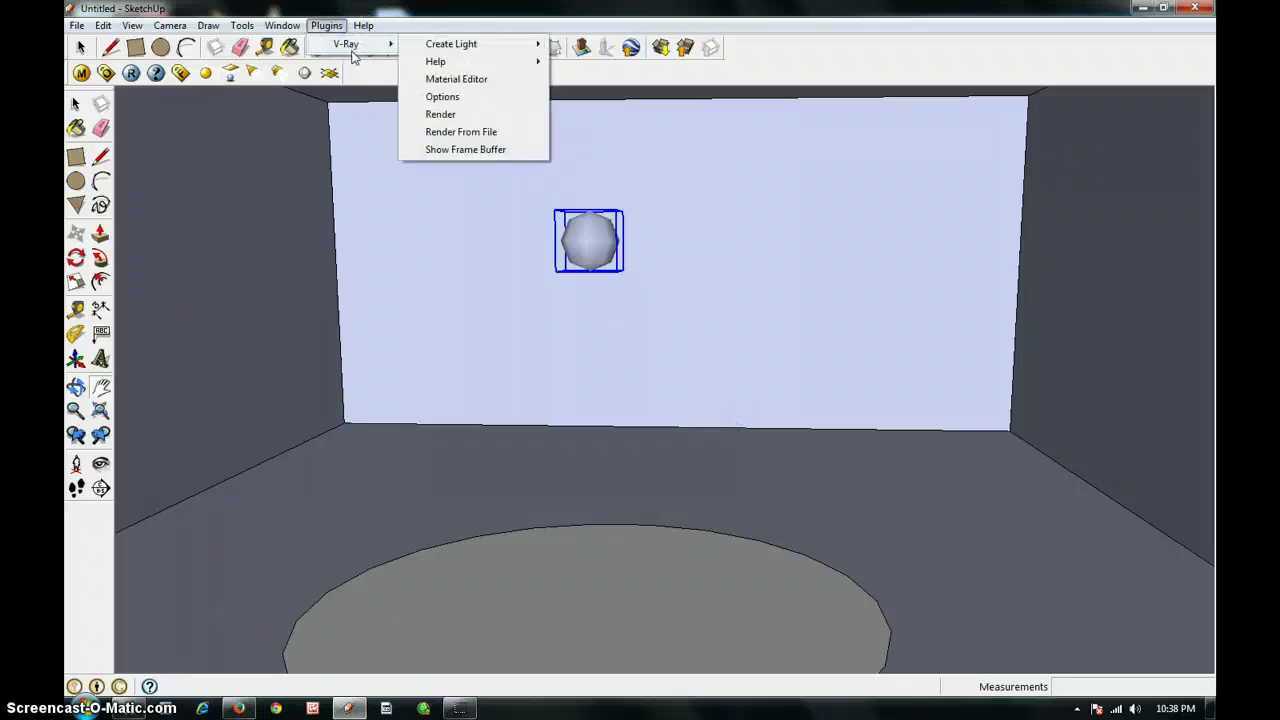
mouse_move(272, 28)
left_click(306, 104)
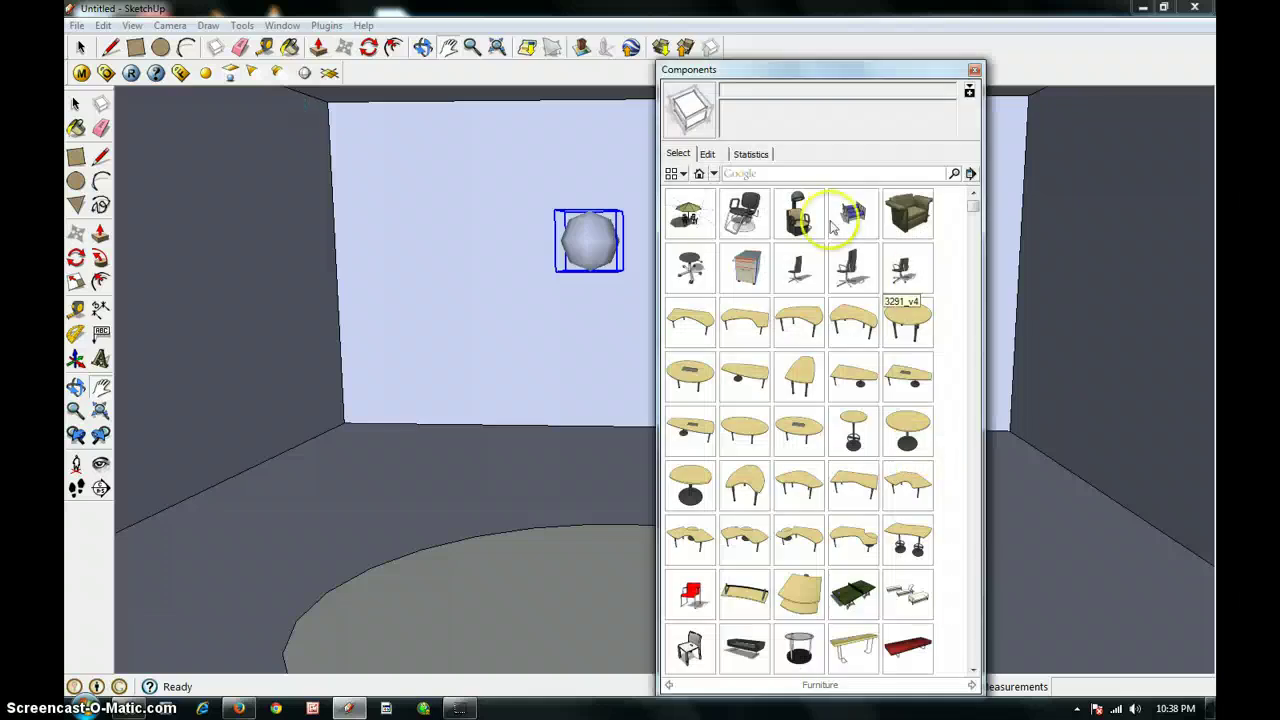
left_click(713, 173)
left_click(745, 210)
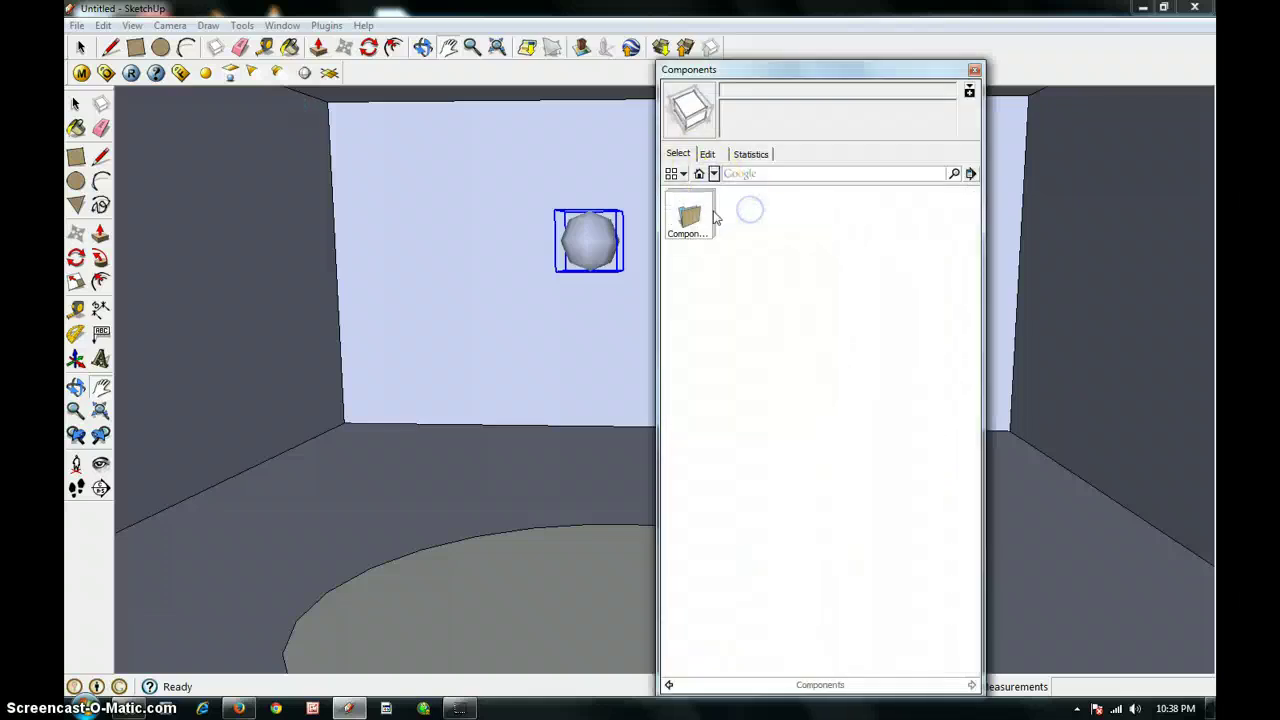
left_click(757, 214)
left_click(851, 240)
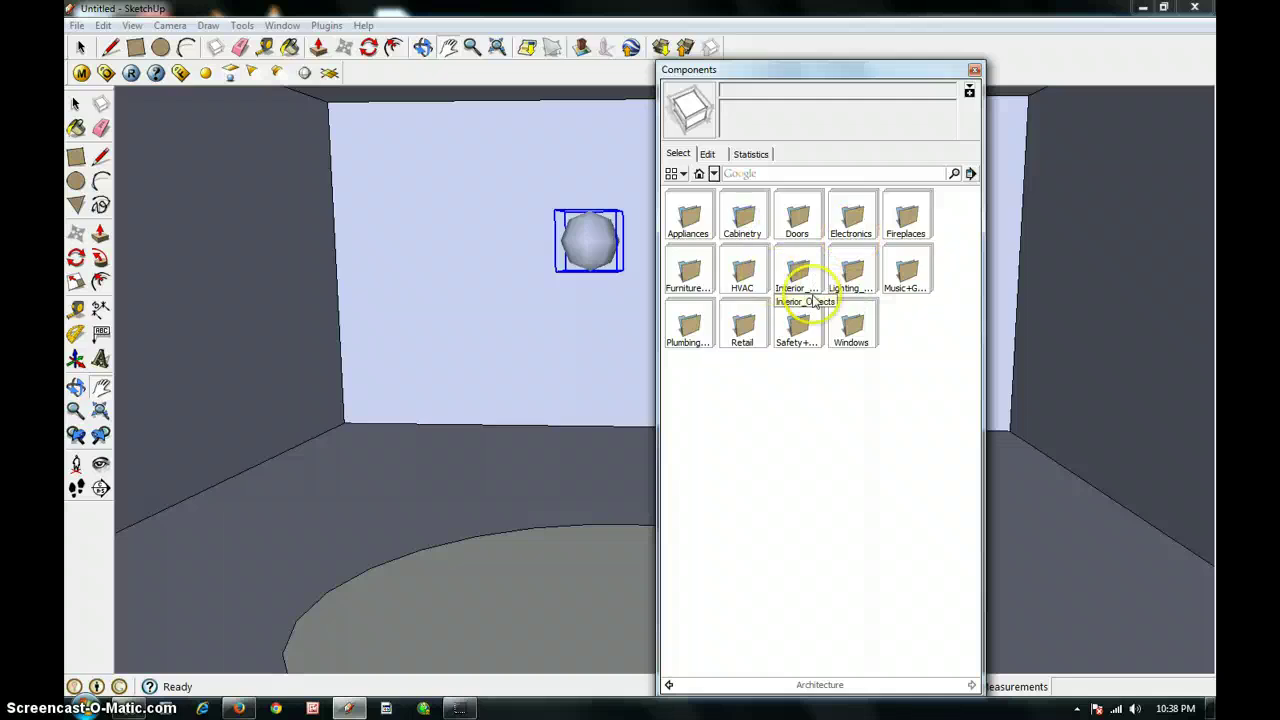
left_click(853, 277)
- Insert the Light_Desk_Glass_Simple lamp component on the floor circle
left_click(742, 323)
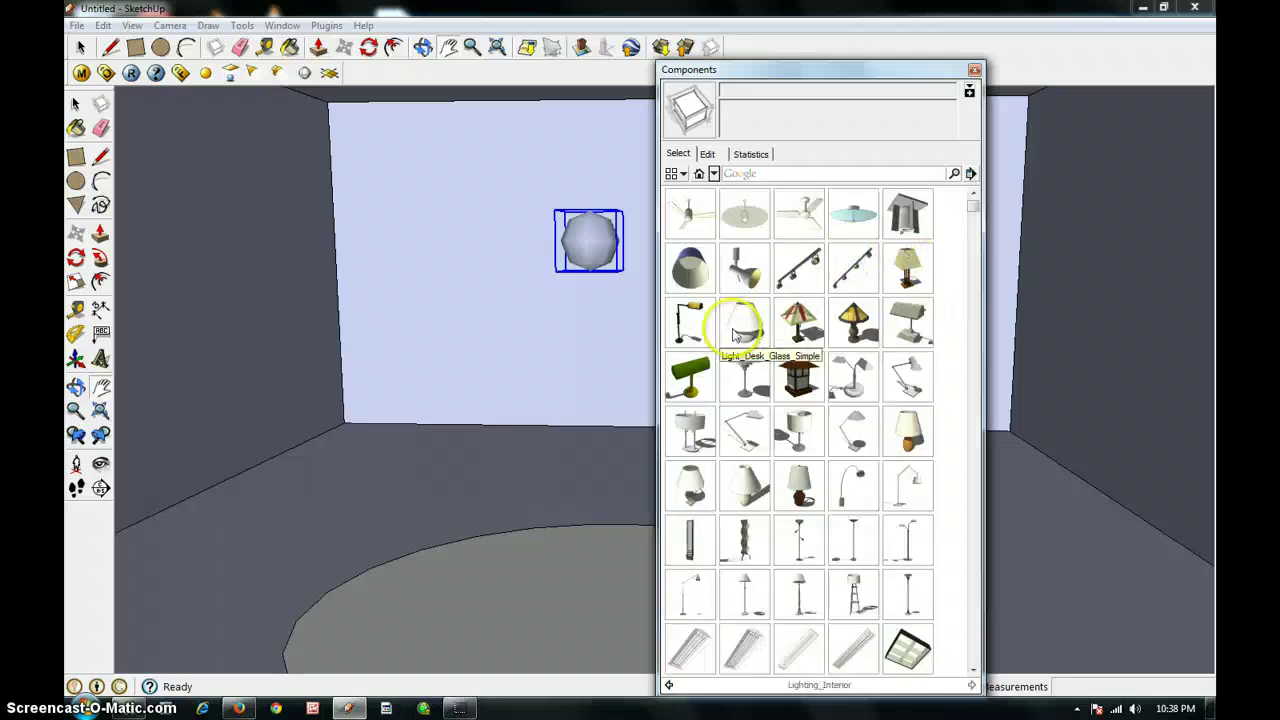
left_click(529, 586)
scroll(509, 613, "up", 8)
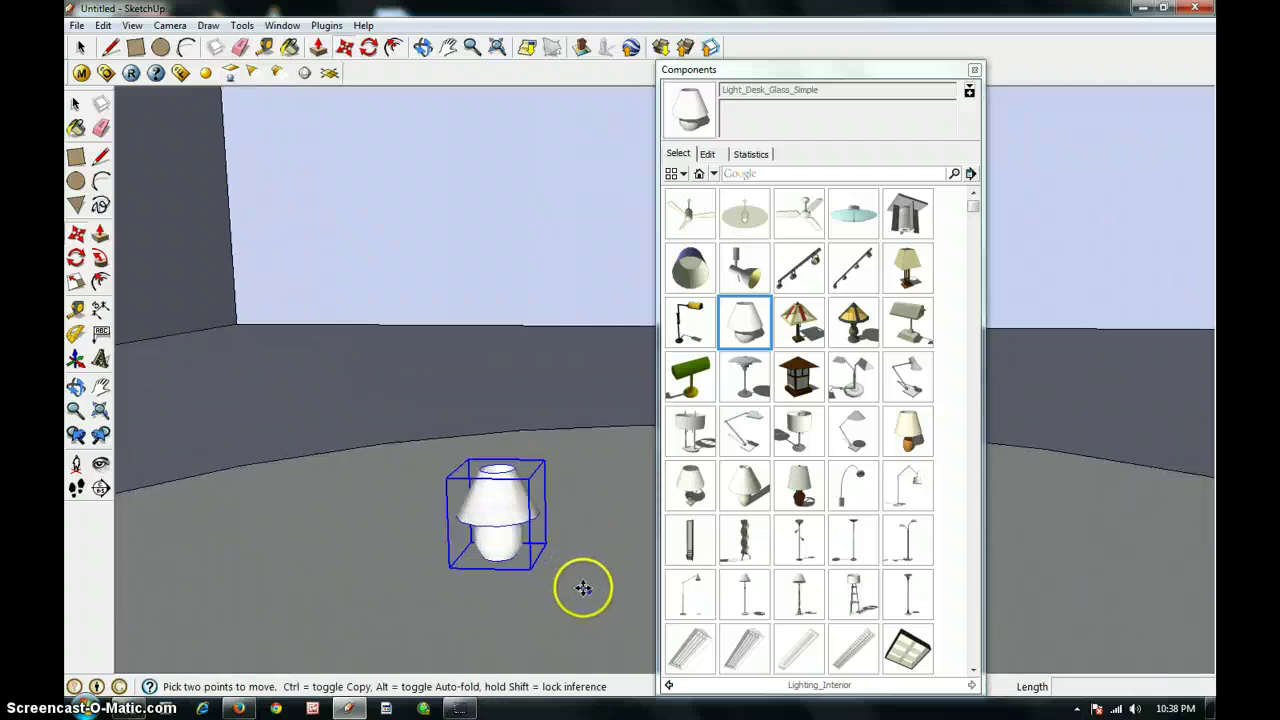
- Scale the desk lamp up uniformly by a factor of about 8.36 and close the component library
middle_click_drag(532, 566, 602, 519)
scroll(602, 519, "down", 3)
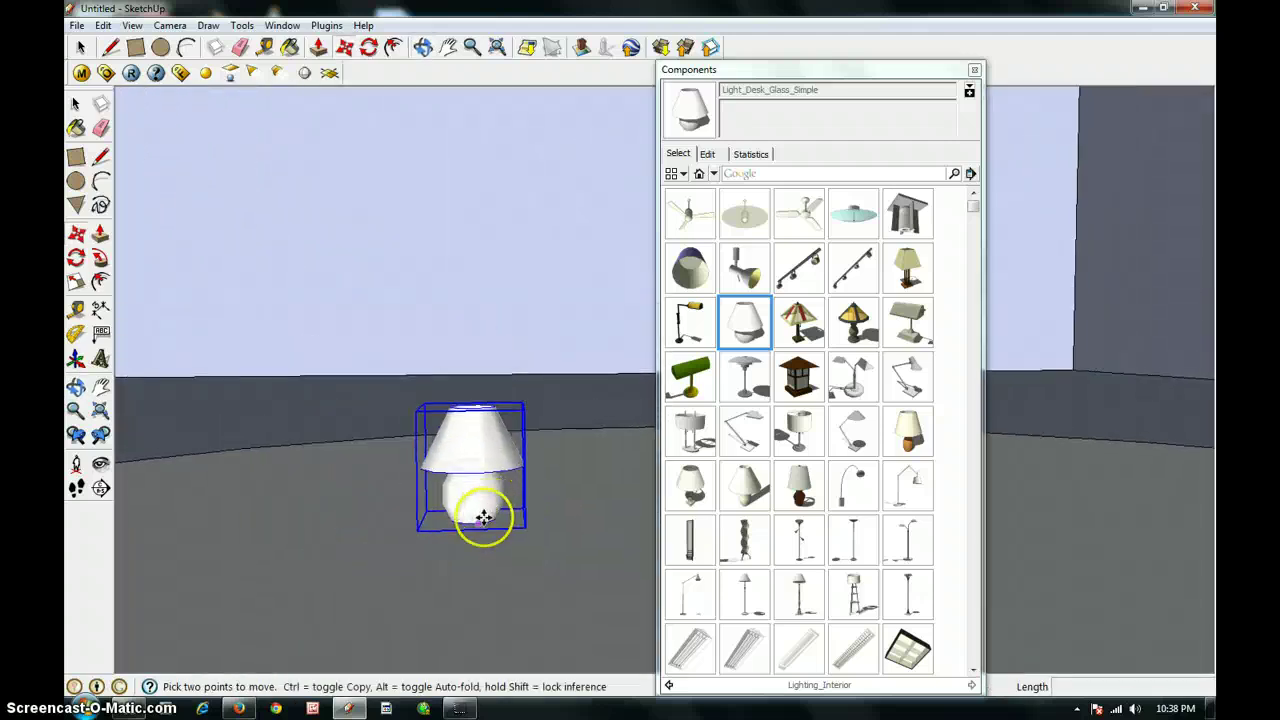
key("s")
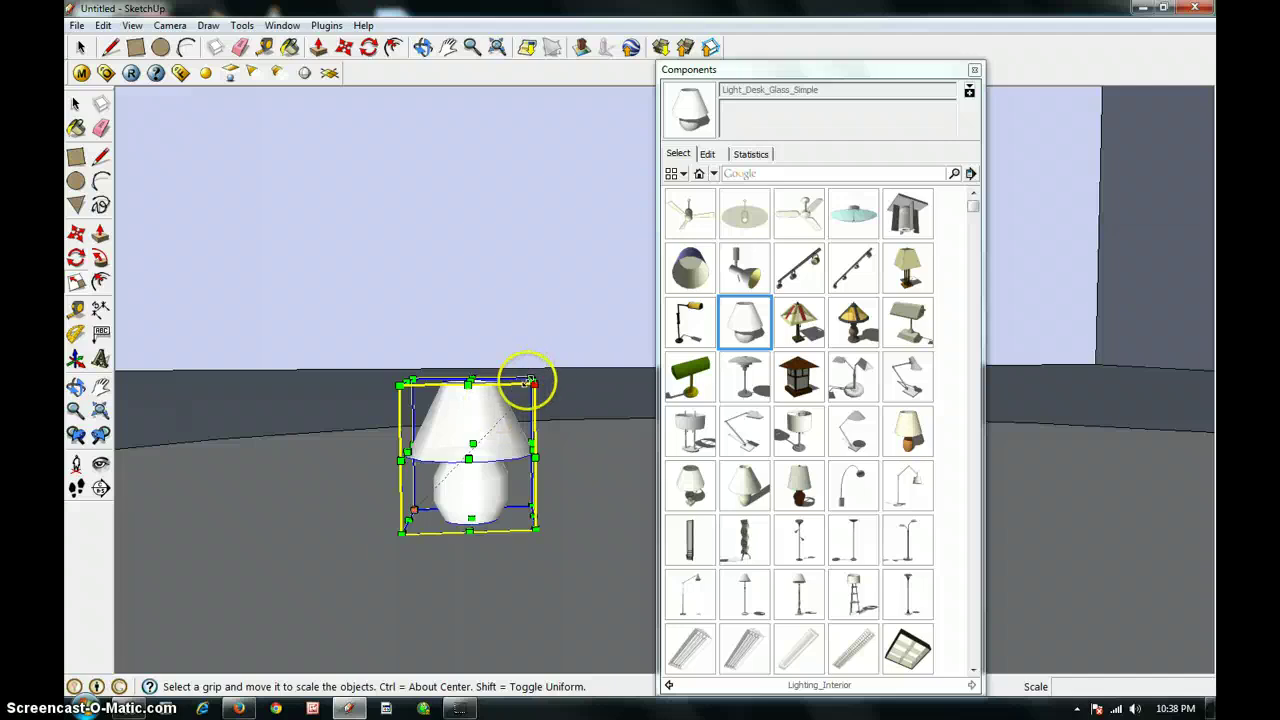
left_click(533, 380)
scroll(553, 370, "down", 5)
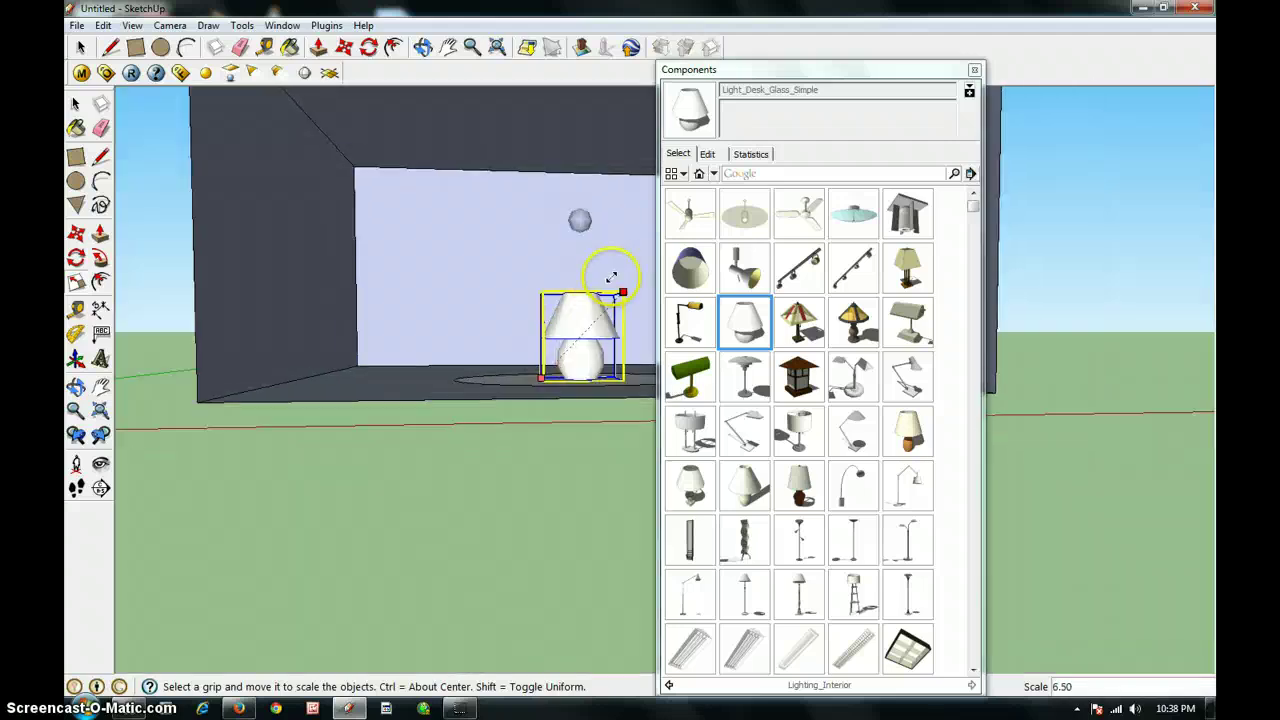
left_click(640, 240)
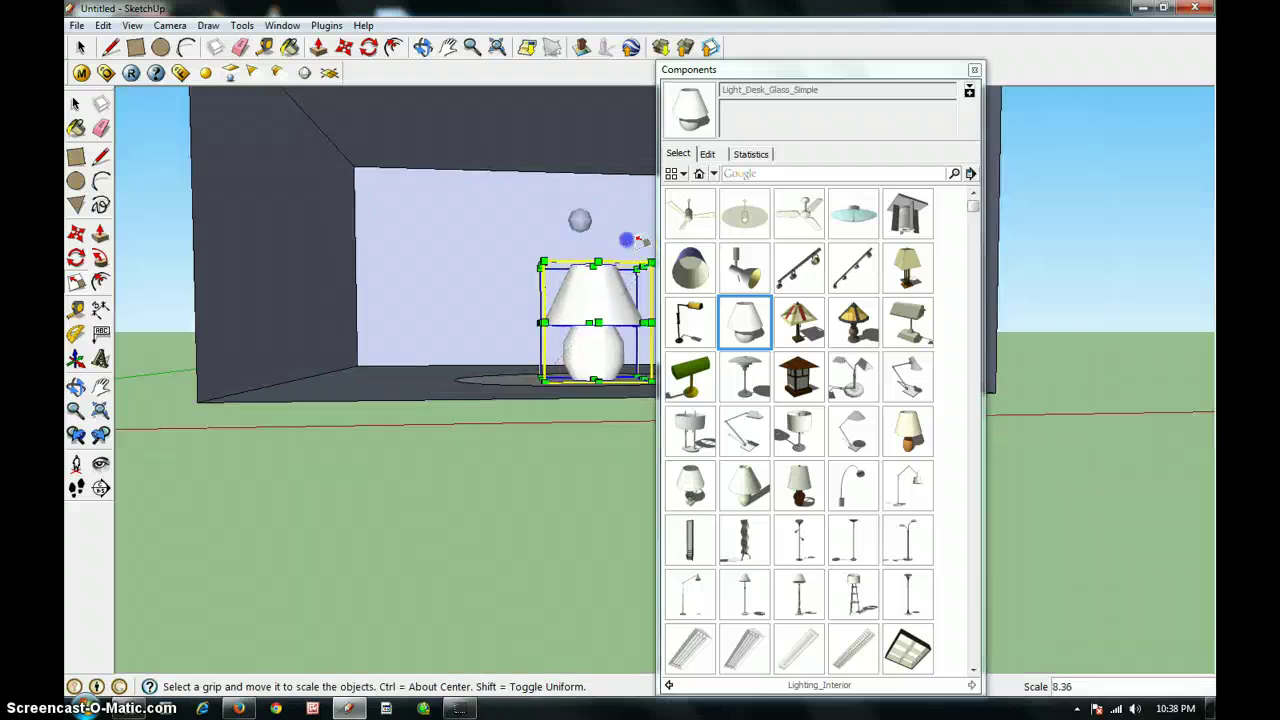
left_click(974, 69)
- Place a V-Ray IES light at the opening on top of the lamp shade
key("h")
left_click_drag(618, 320, 595, 421)
key("m")
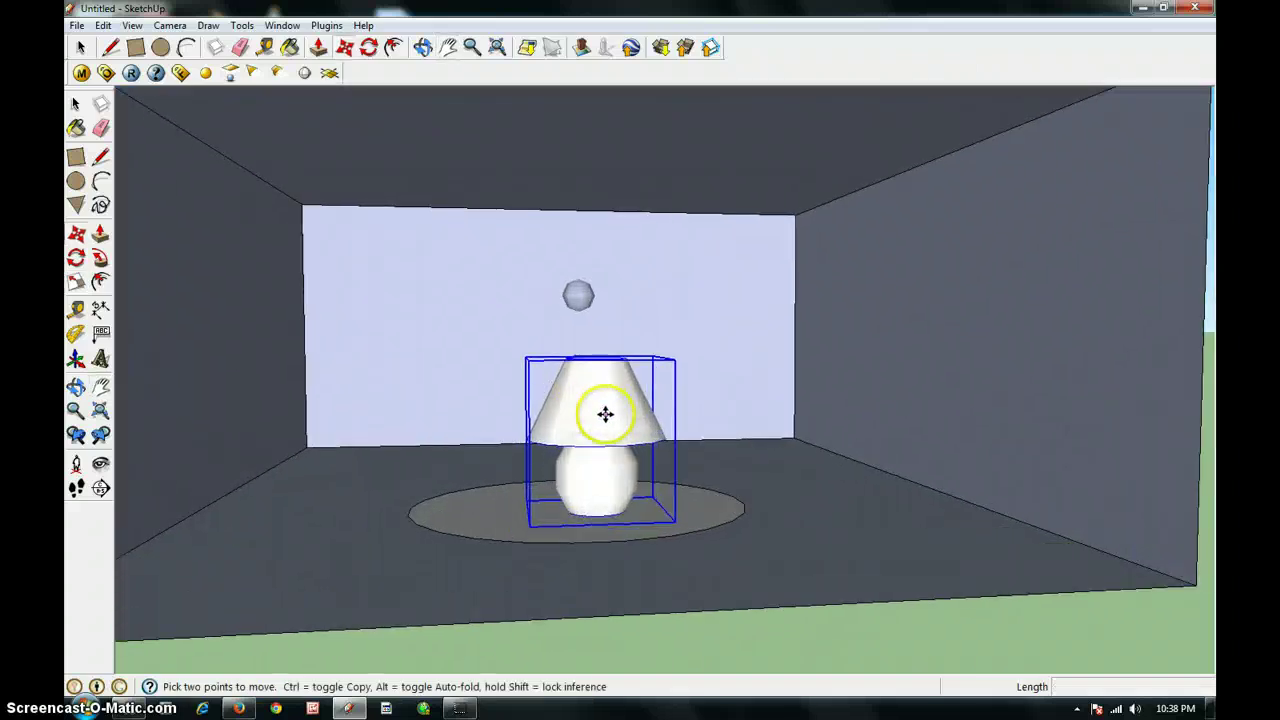
middle_click_drag(633, 426, 580, 423)
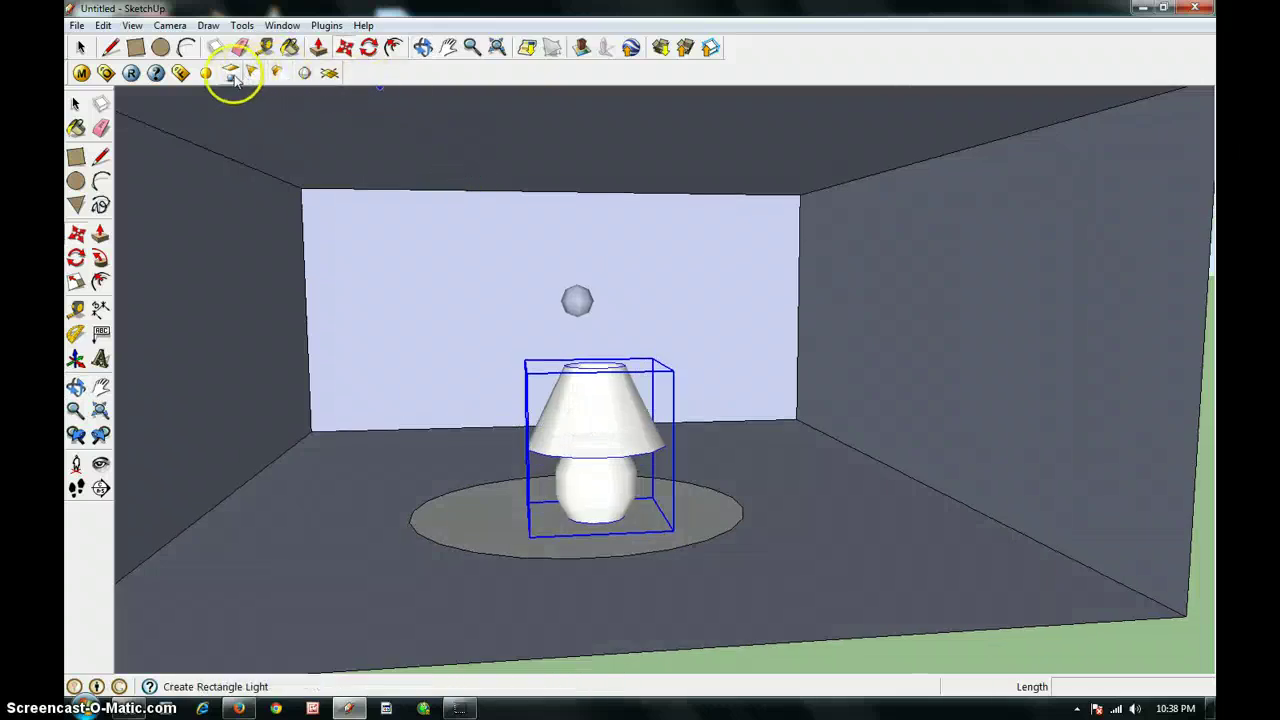
left_click(288, 80)
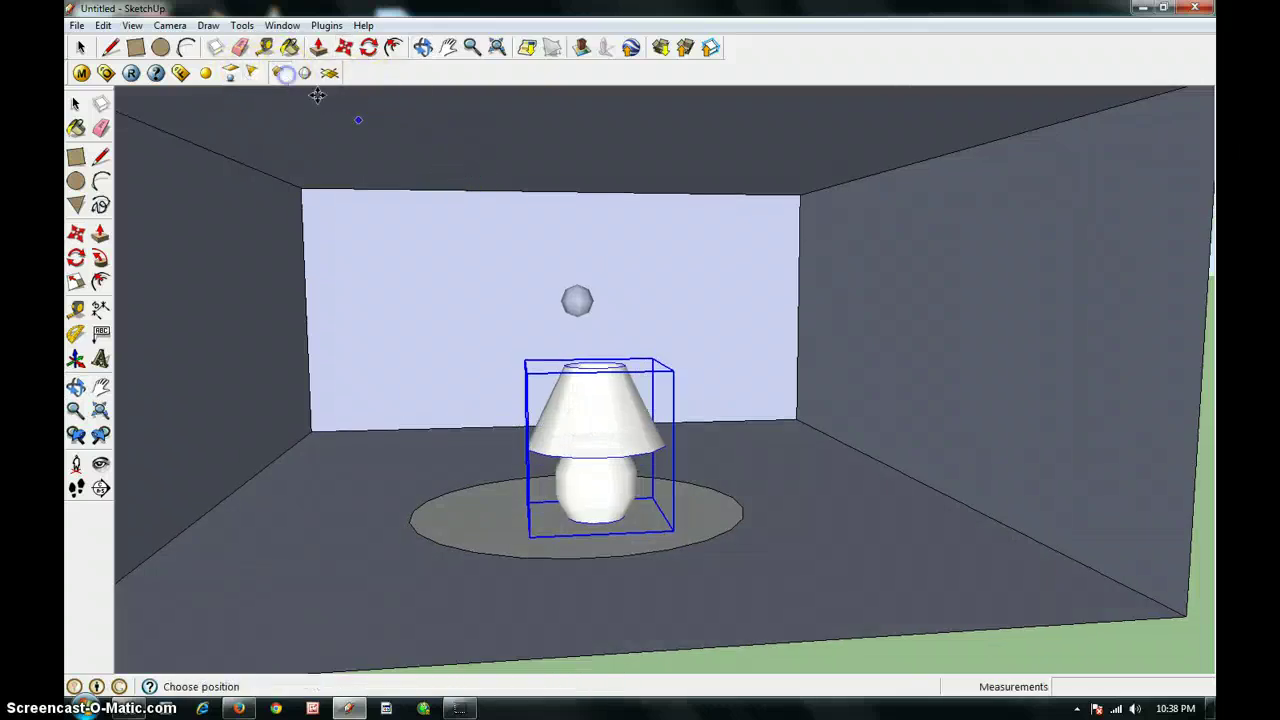
middle_click_drag(540, 420, 566, 457)
scroll(580, 430, "up", 5)
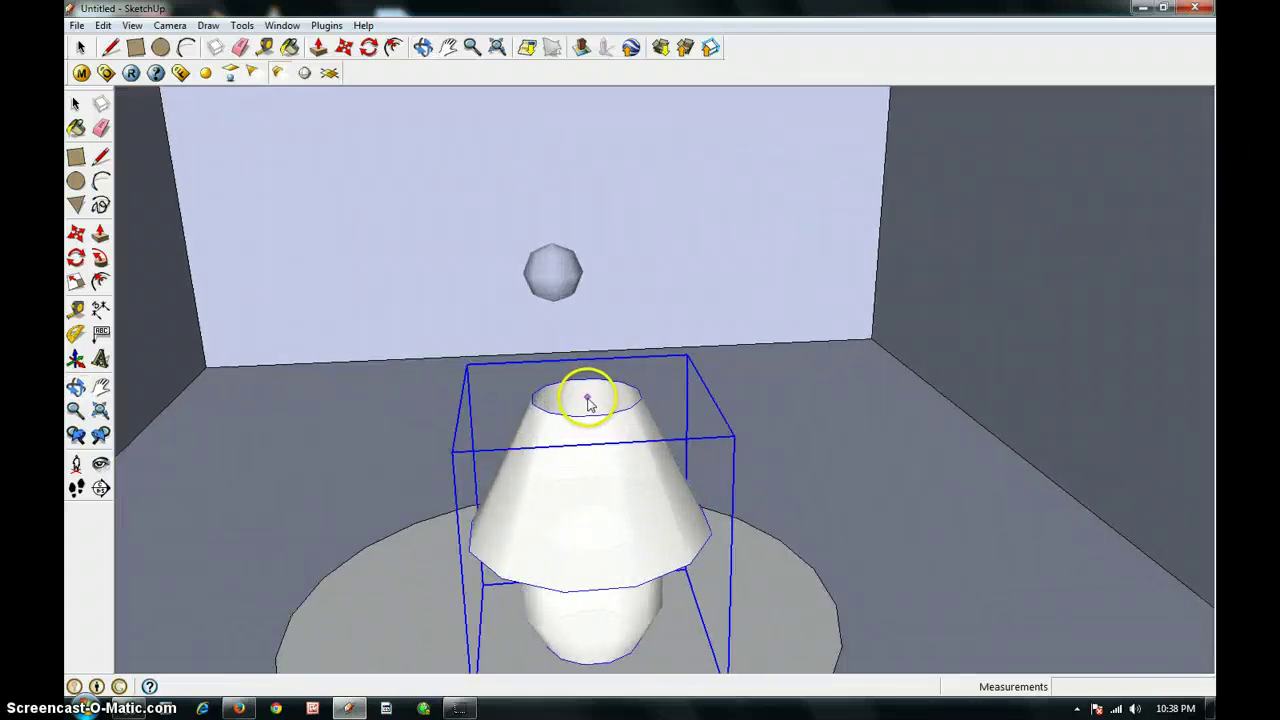
left_click(588, 400)
middle_click_drag(601, 377, 613, 405)
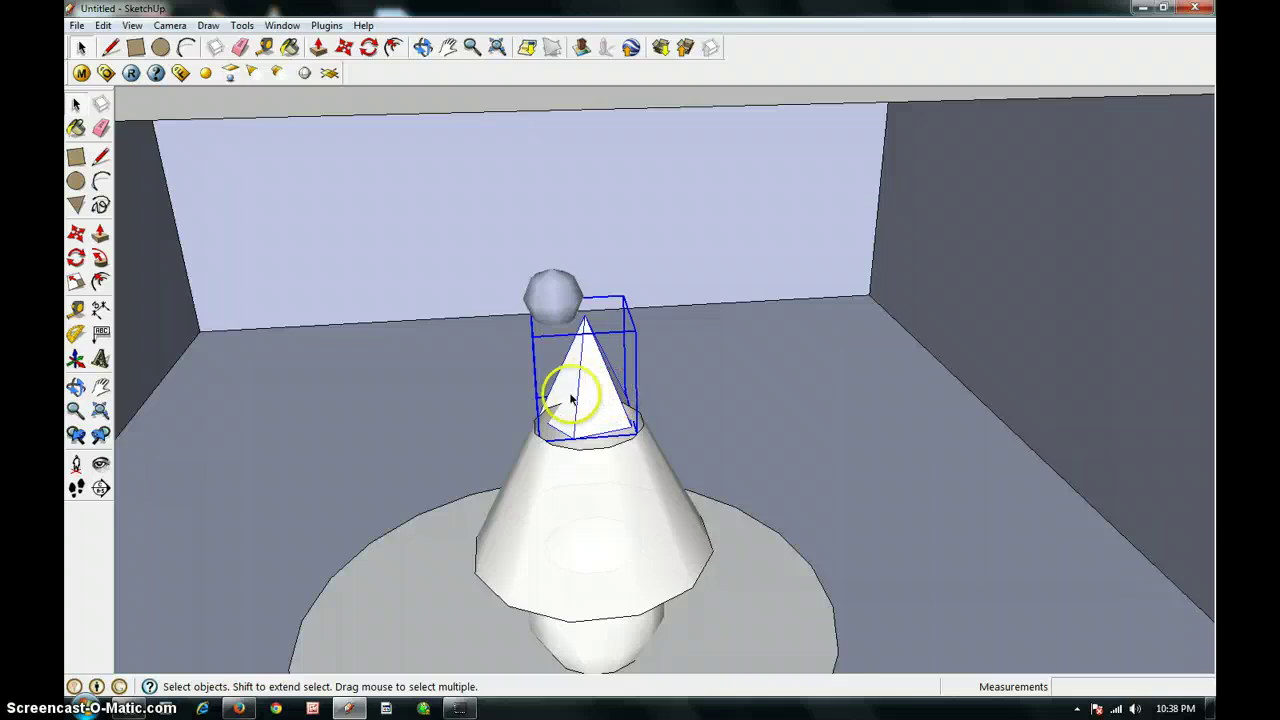
- Move the IES light about 0.35 m to centre it over the lamp shade's opening
scroll(648, 458, "up", 1)
scroll(617, 374, "up", 2)
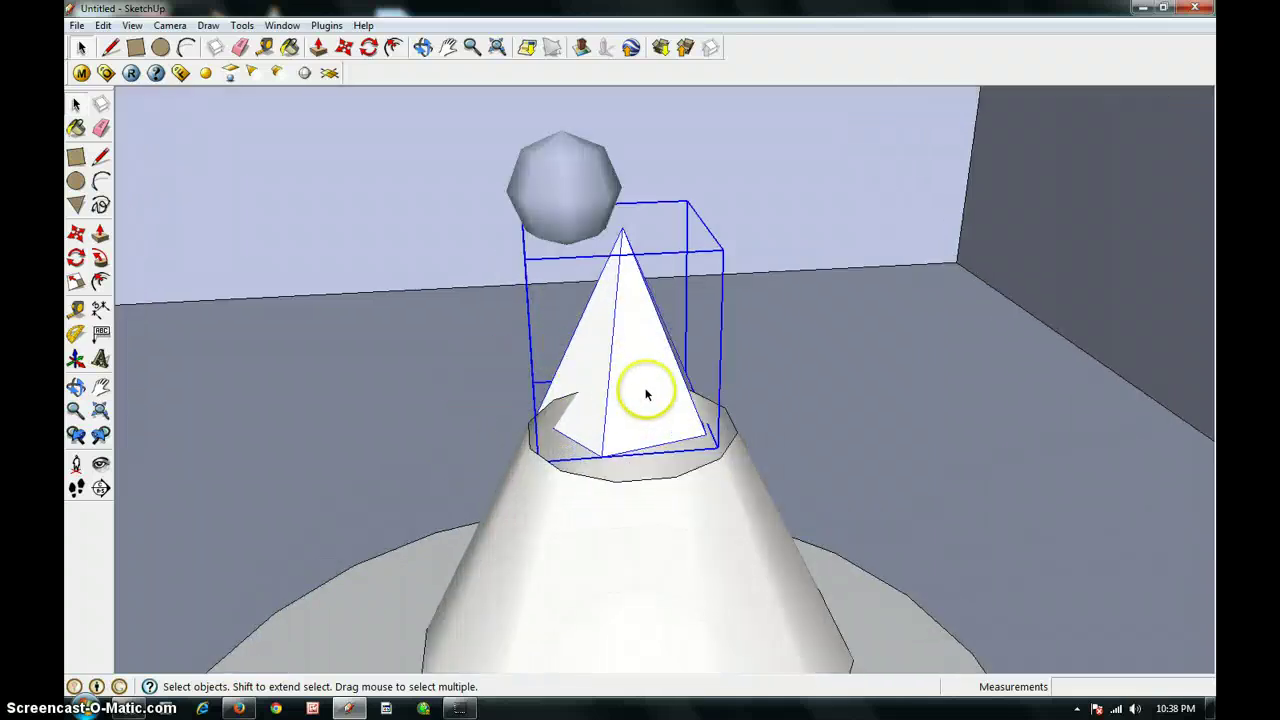
key("m")
left_click_drag(634, 371, 614, 397)
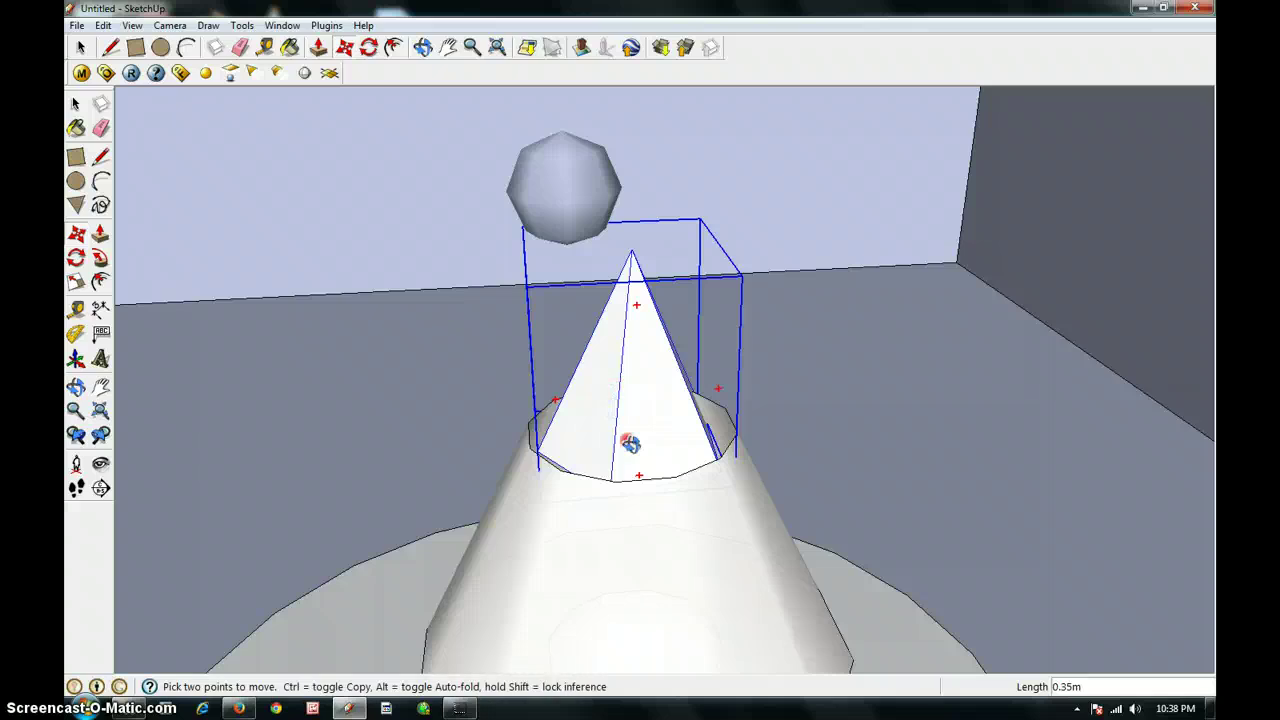
middle_click_drag(630, 443, 589, 354)
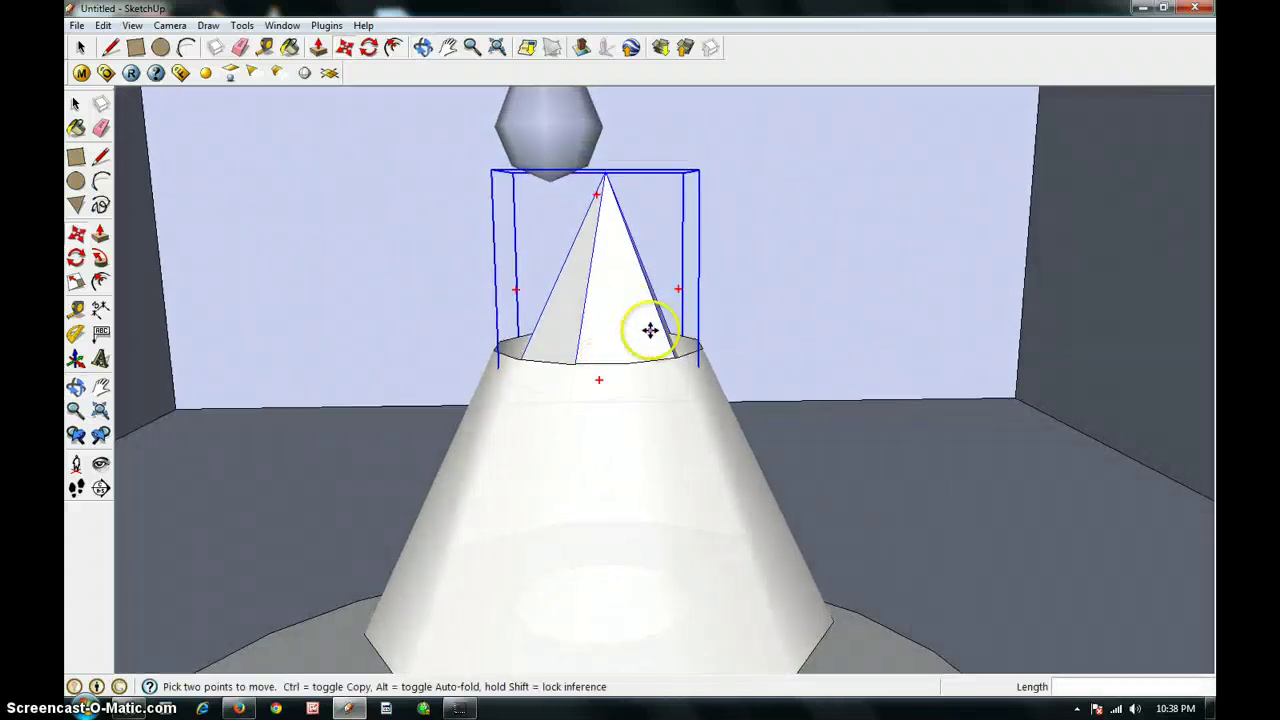
- Open the IES light in the V-Ray light editor and look through its settings
right_click(593, 305)
mouse_move(660, 584)
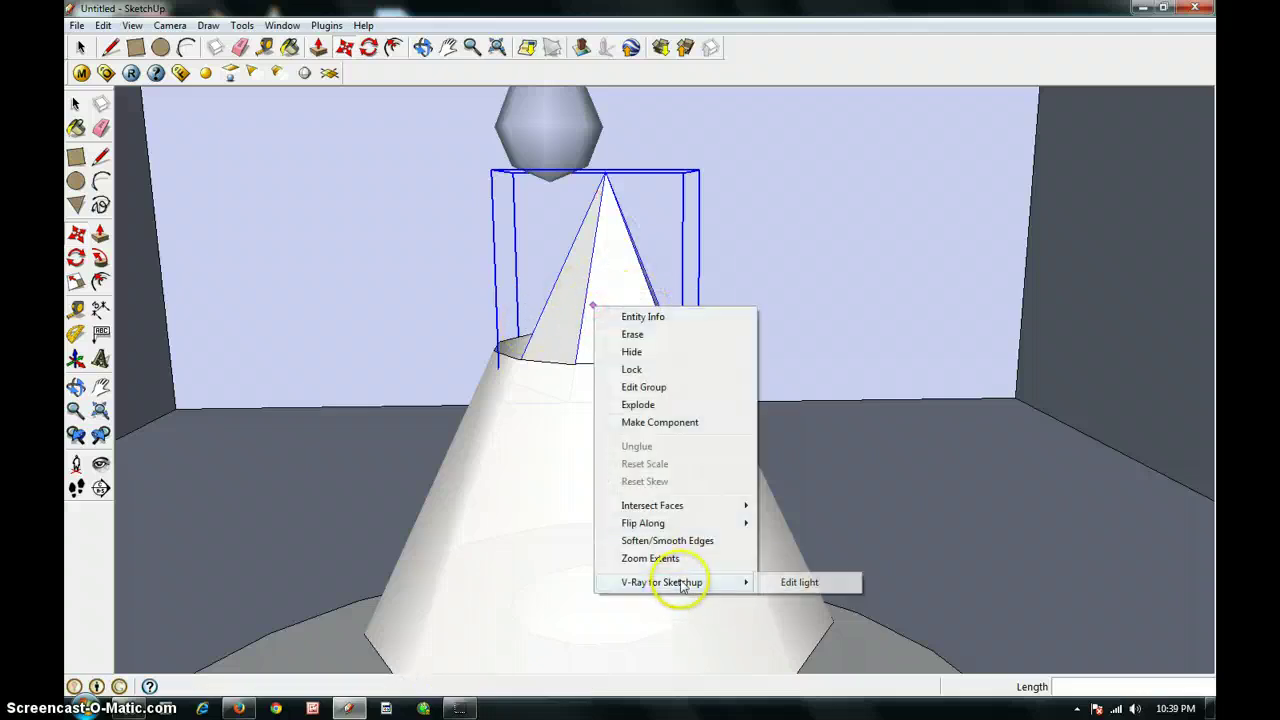
left_click(800, 582)
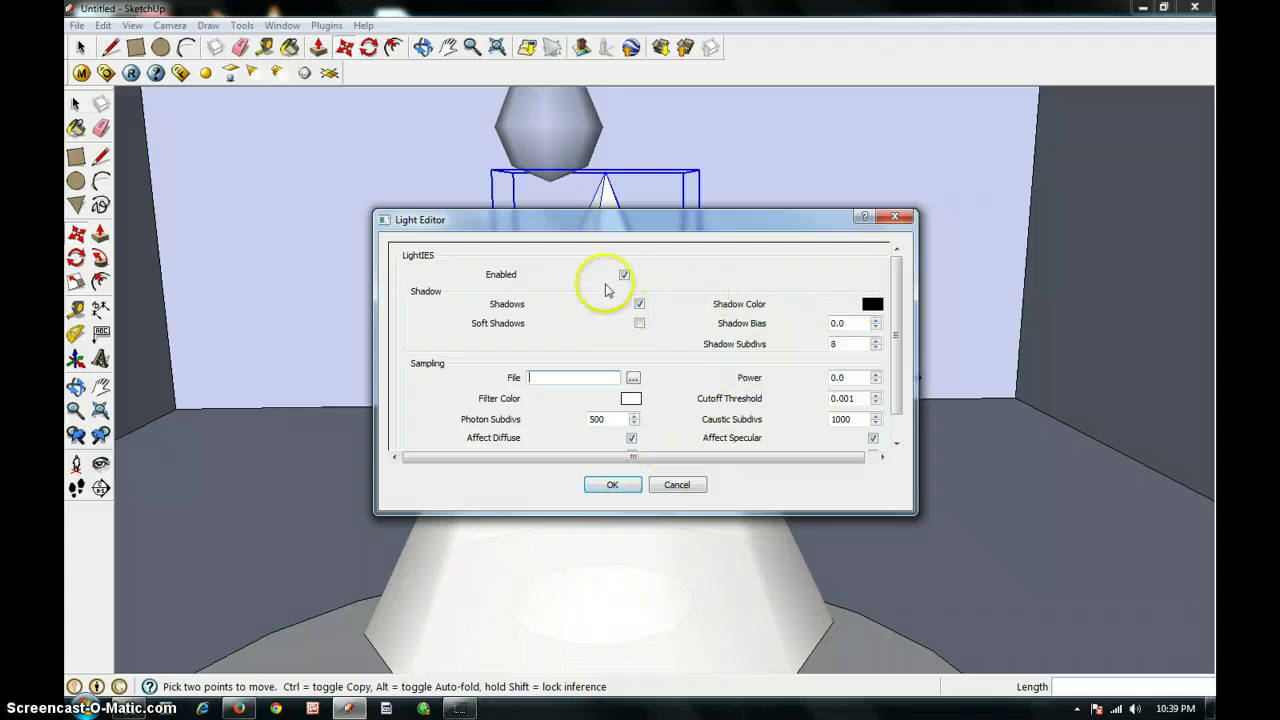
left_click_drag(894, 366, 903, 437)
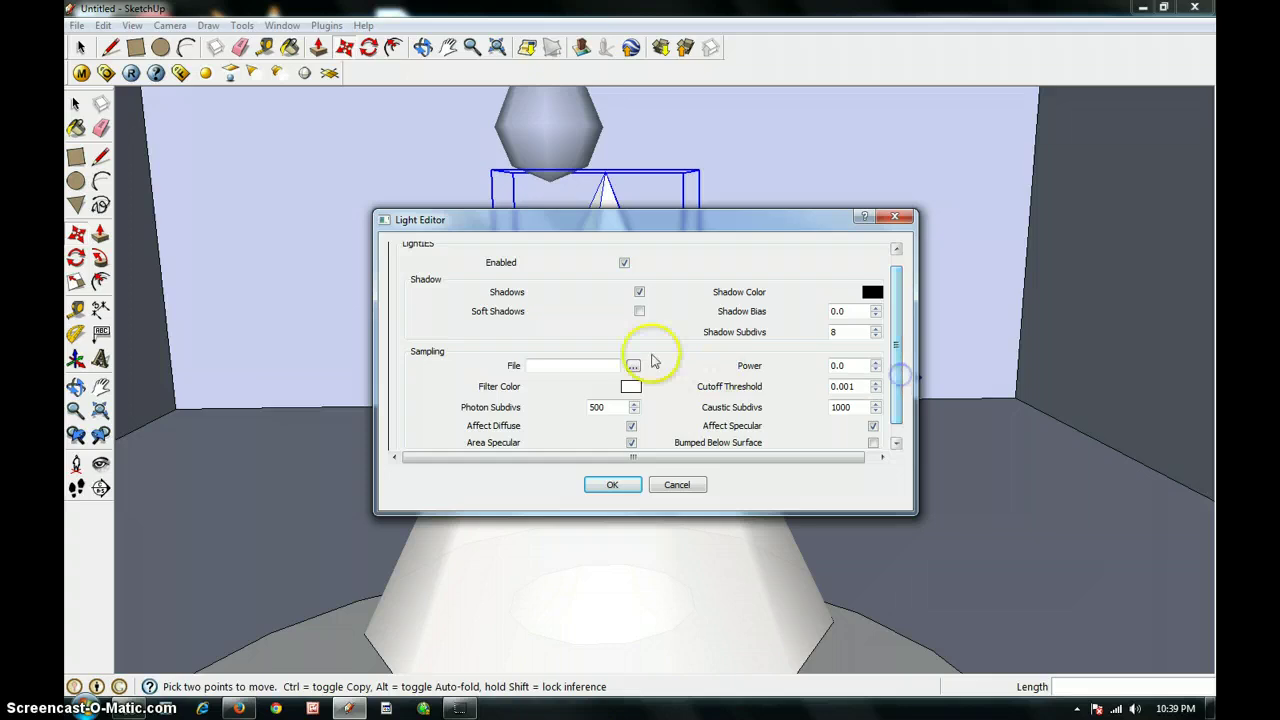
left_click_drag(896, 402, 903, 359)
- Browse for the light's IES file in the Best IES 1 folder of SKETCHUP's IES Collection on the DEFAULT DATA (H:) drive
left_click(632, 379)
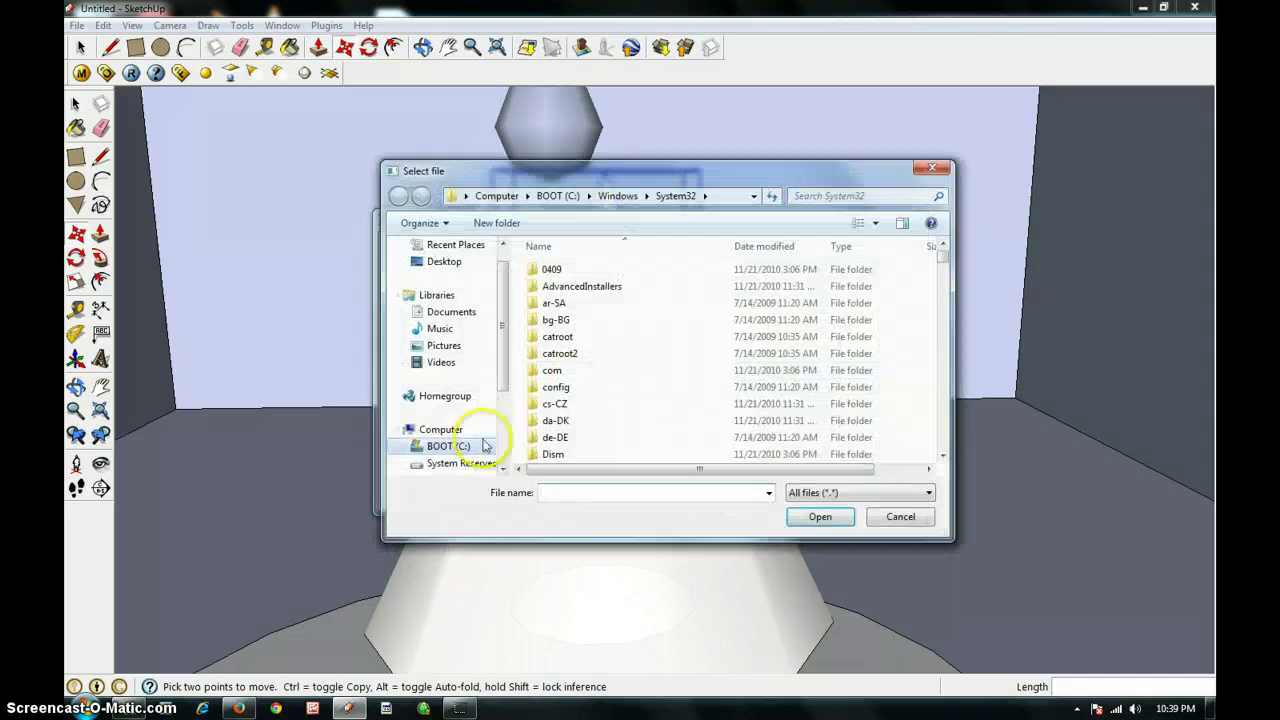
left_click_drag(503, 376, 505, 420)
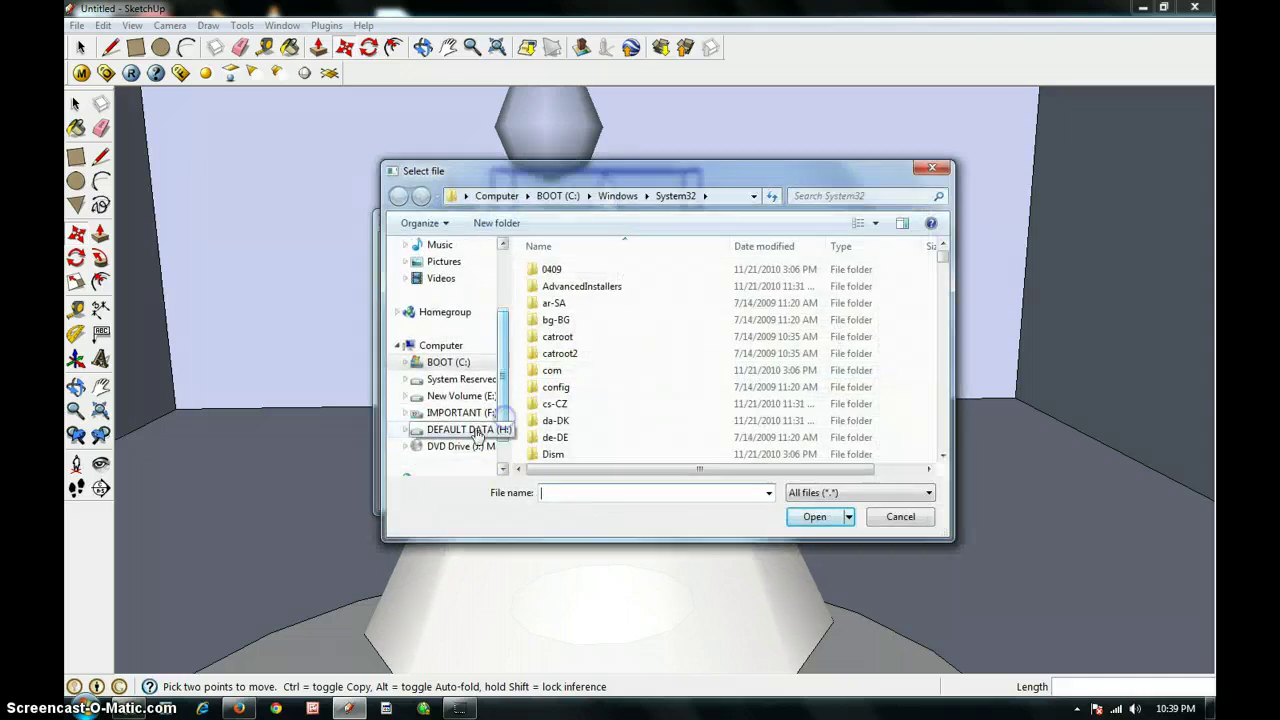
left_click(476, 432)
double_click(562, 368)
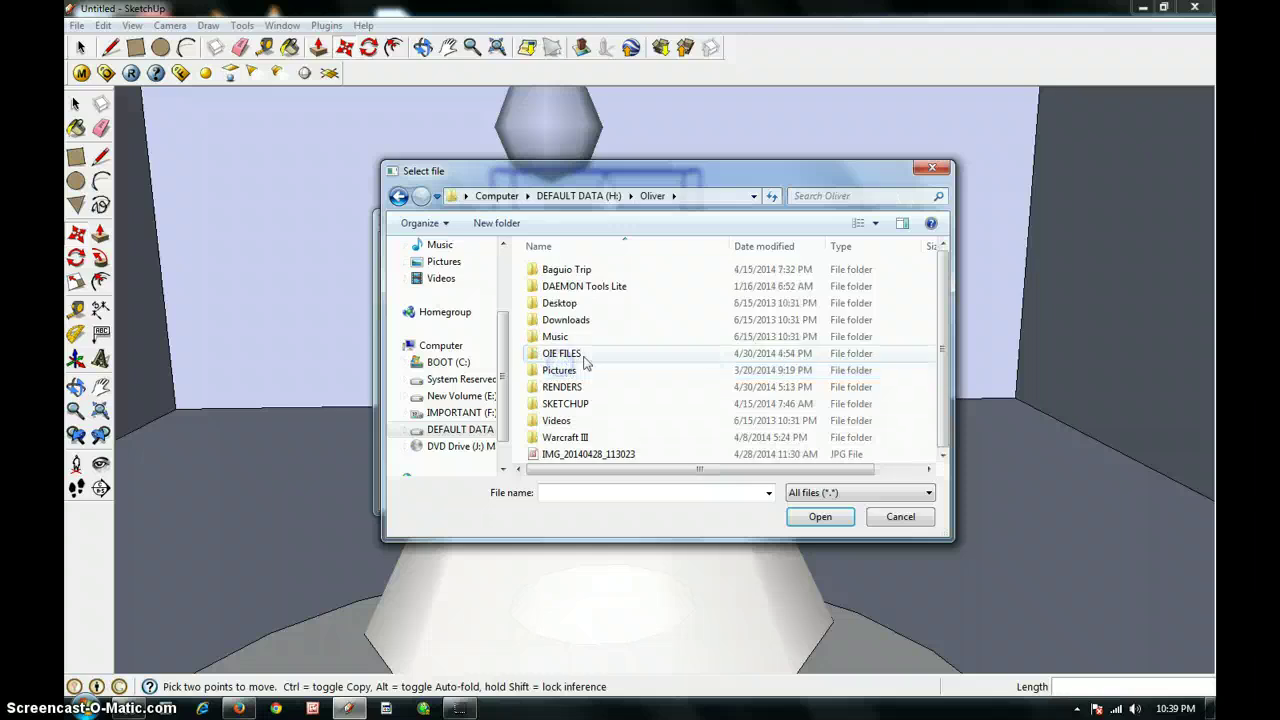
double_click(565, 403)
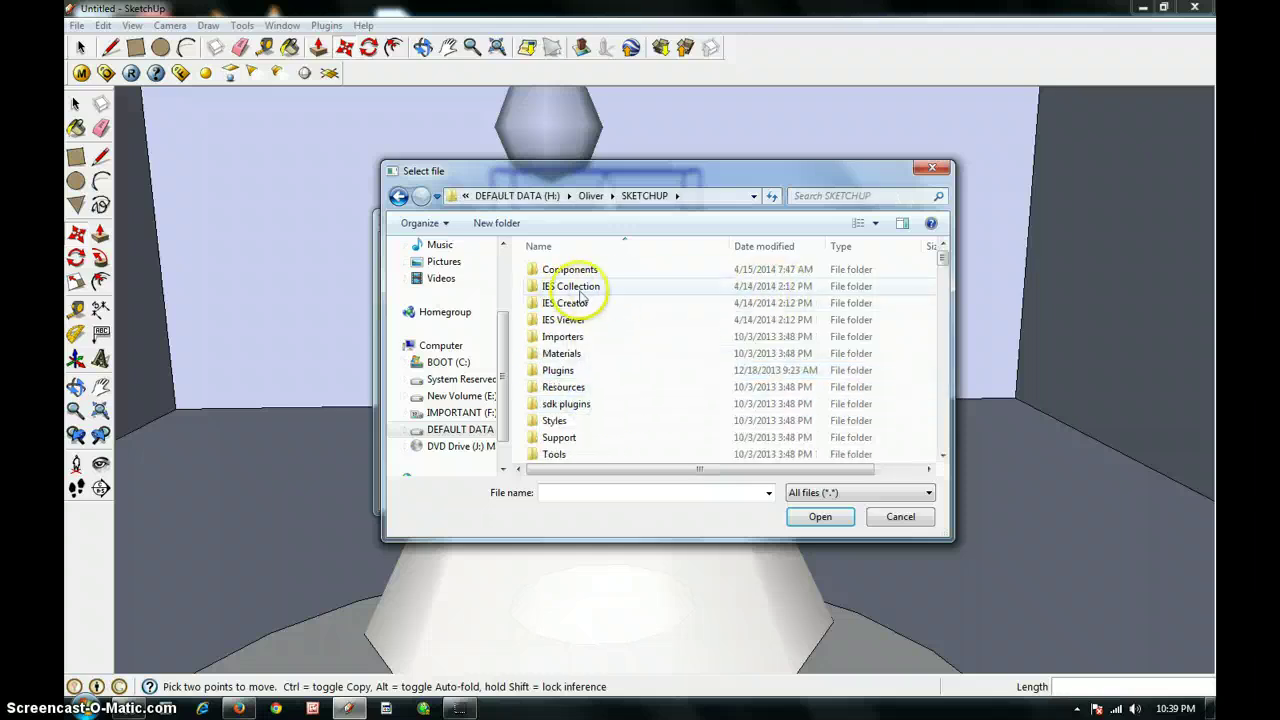
double_click(598, 290)
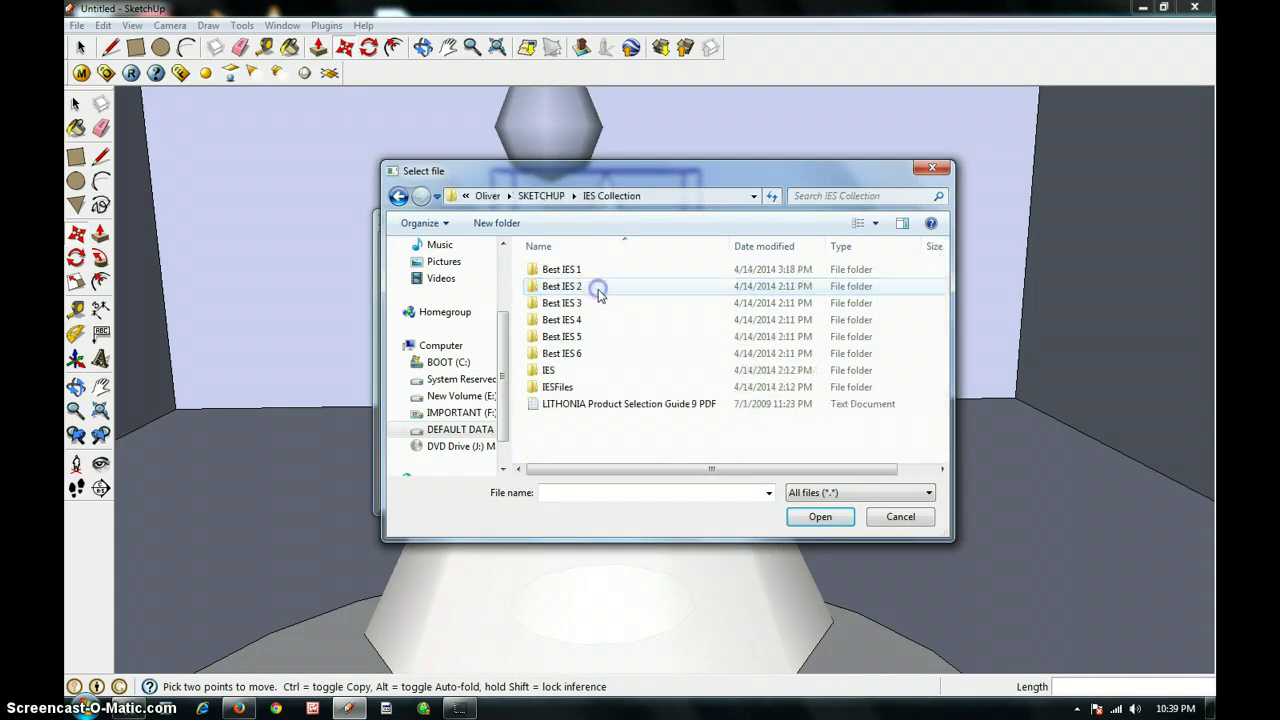
double_click(598, 270)
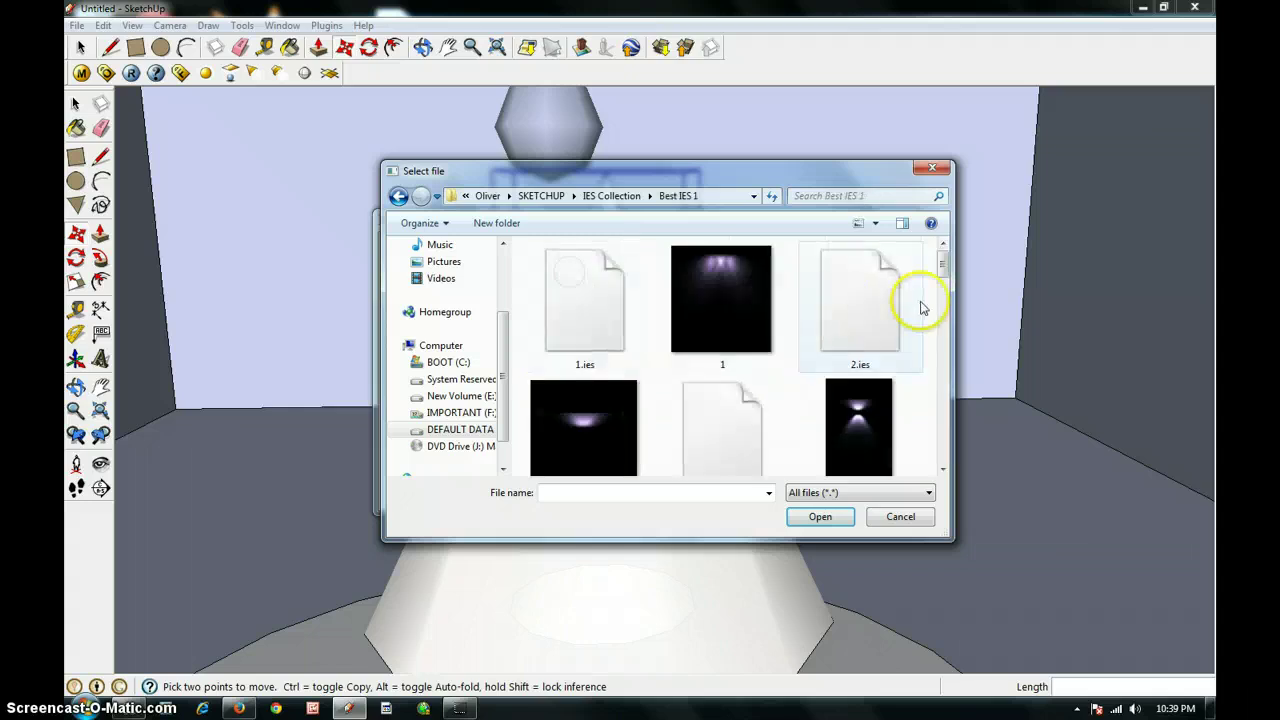
- Load 9.ies, the profile matching preview image 9, as the IES light's file
left_click_drag(943, 269, 946, 342)
left_click(864, 365)
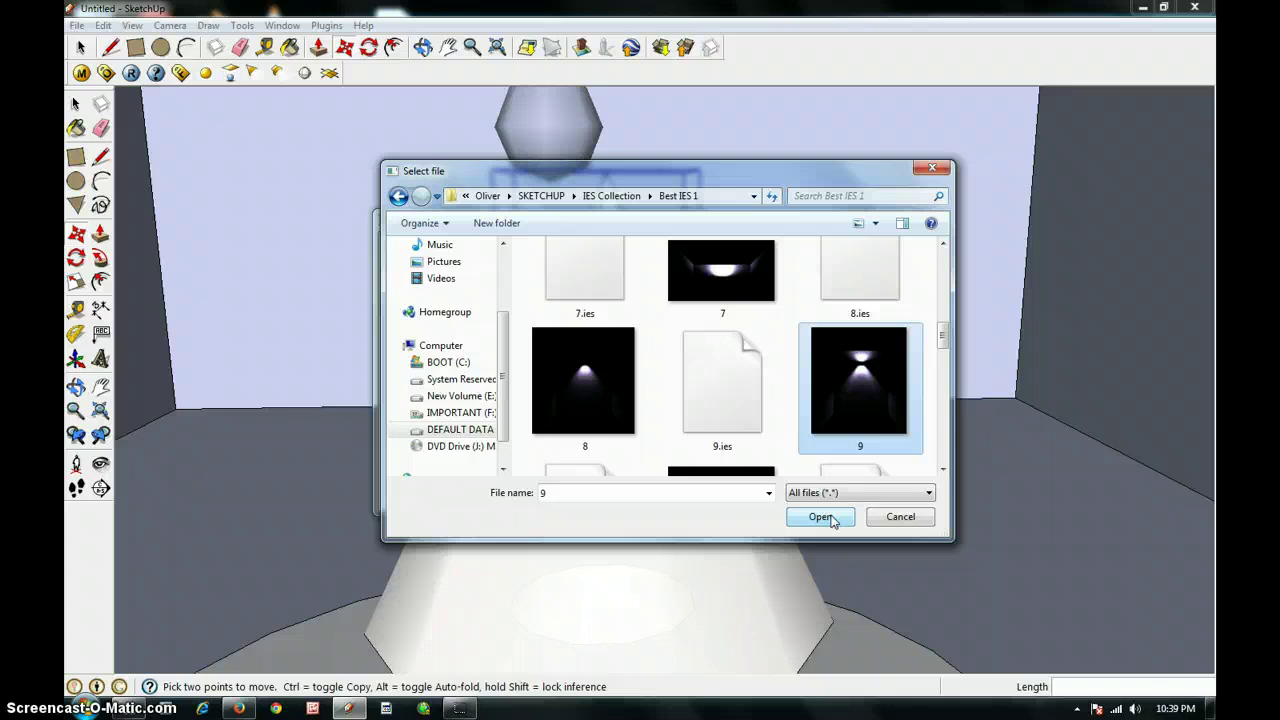
left_click(820, 517)
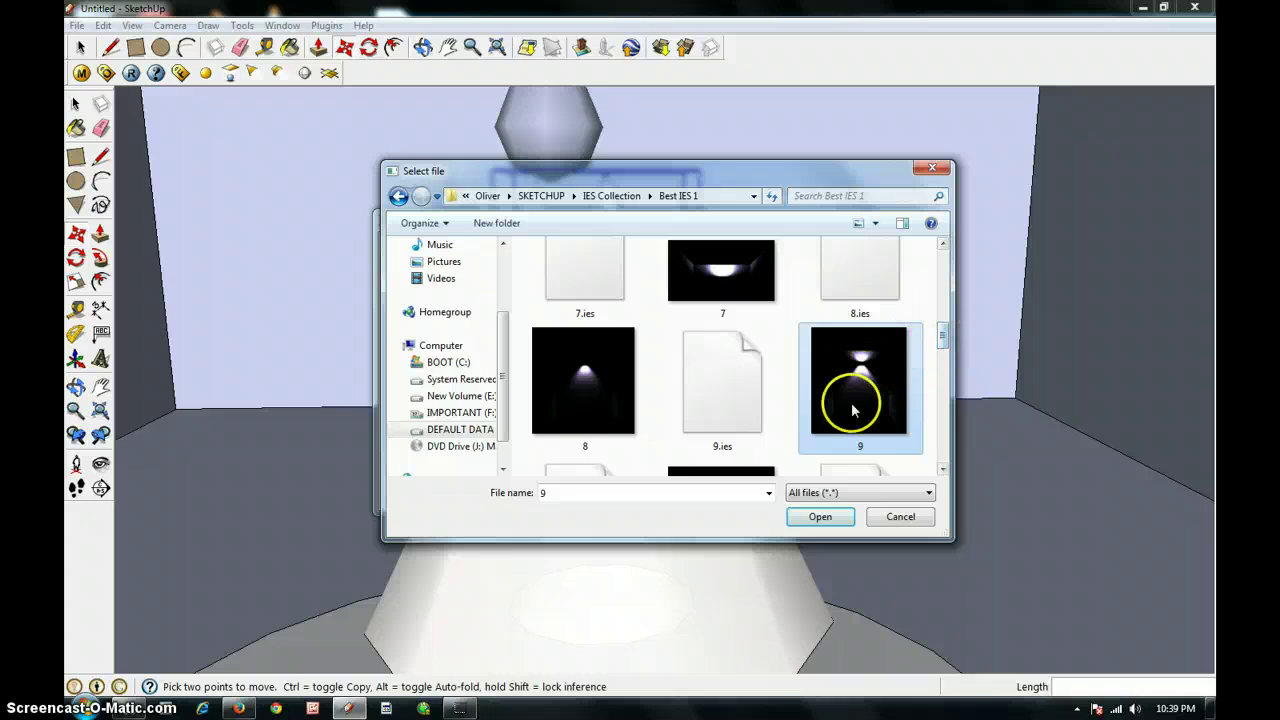
left_click(728, 435)
left_click(820, 516)
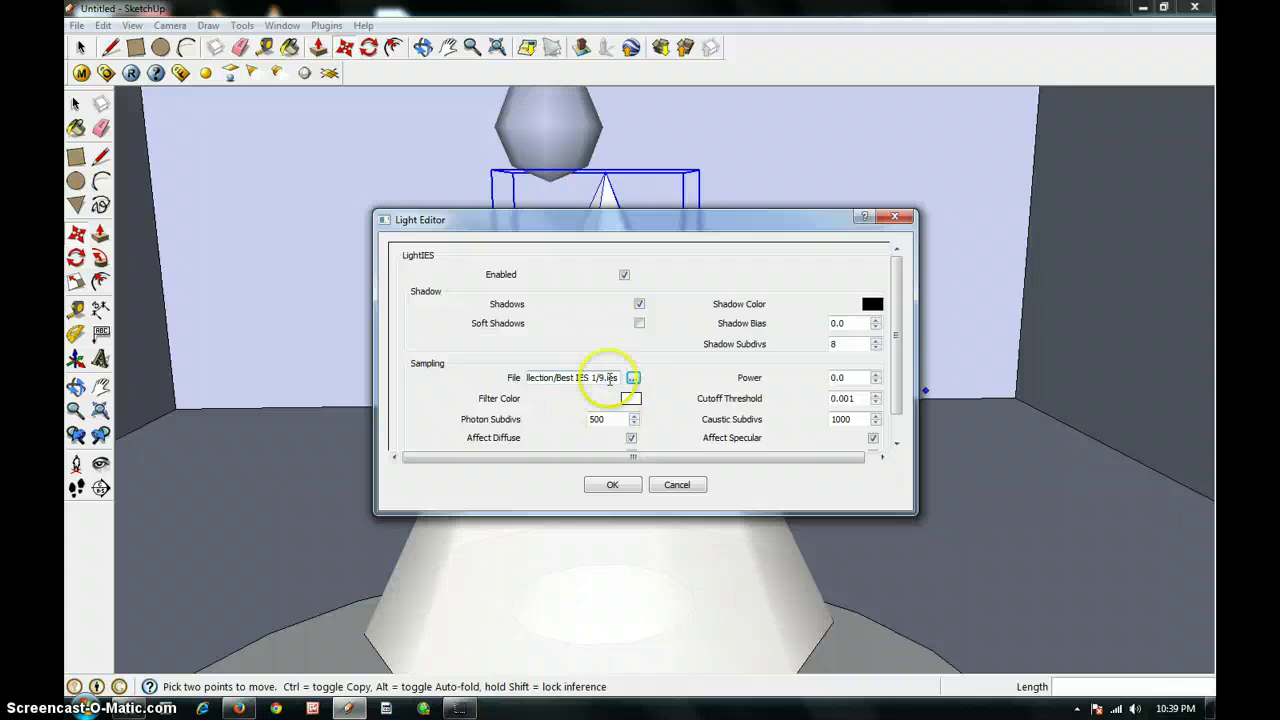
- Enable Soft Shadows and Bumped Below Surface for the IES light and set its power to 99999999
left_click(639, 323)
left_click_drag(898, 342, 898, 386)
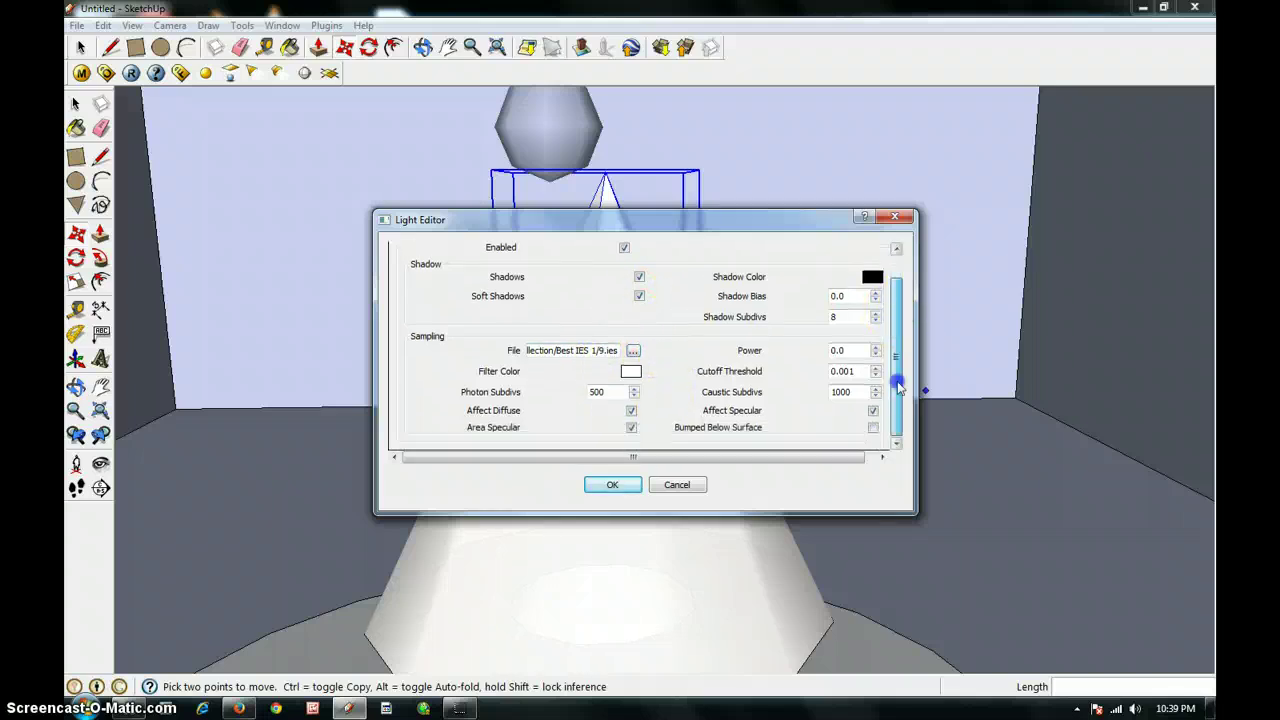
left_click(875, 433)
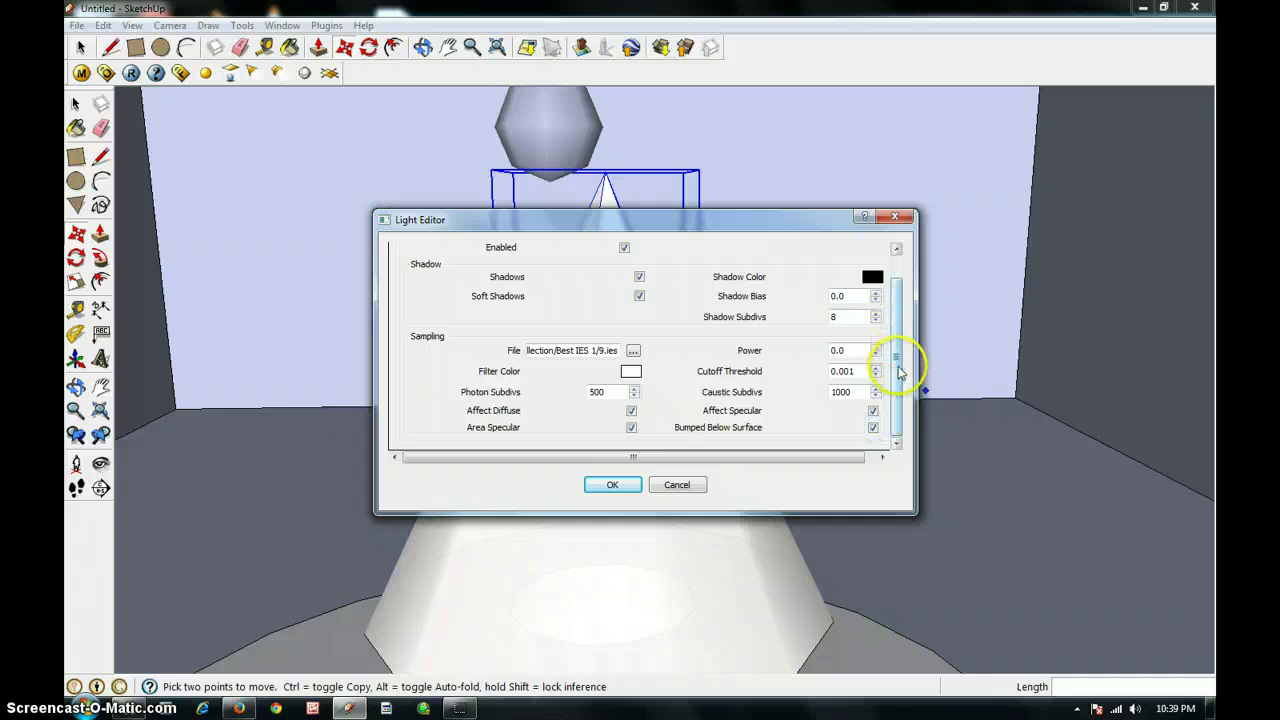
left_click_drag(898, 368, 901, 331)
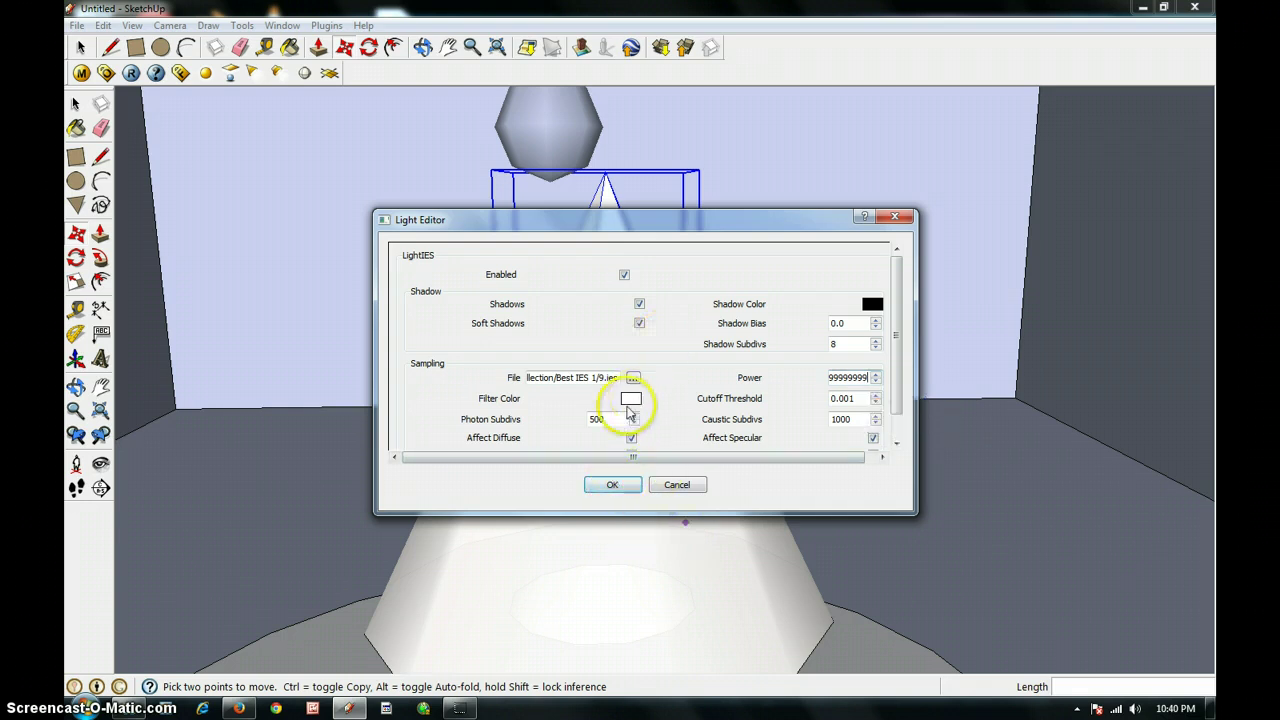
left_click(613, 485)
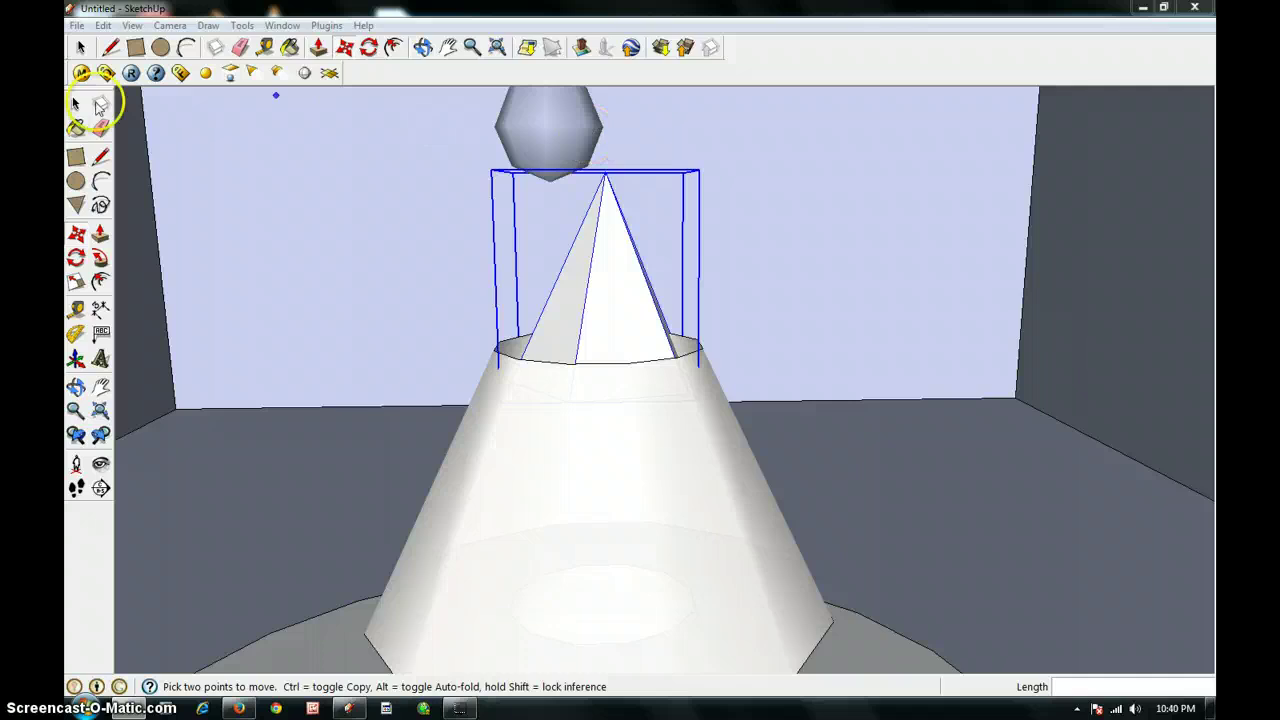
- Set the omni light's intensity to 4 in the V-Ray light editor
left_click(563, 129)
right_click(572, 142)
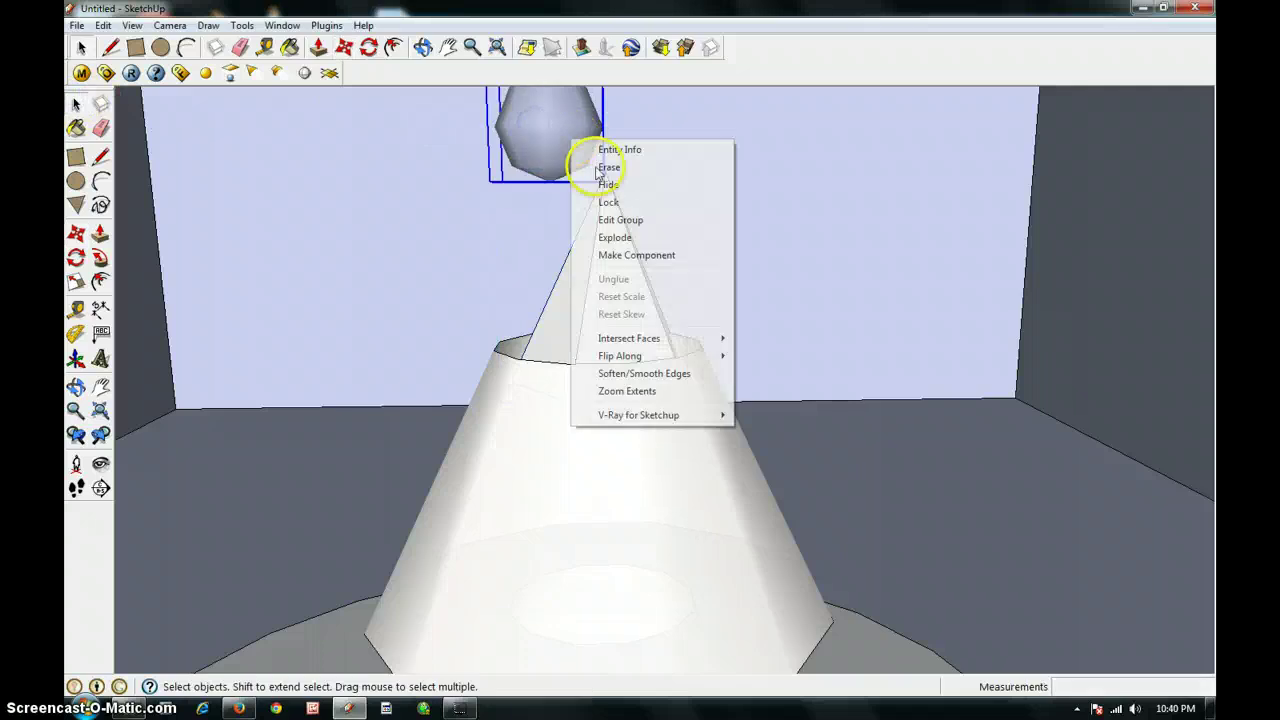
mouse_move(651, 415)
left_click(776, 417)
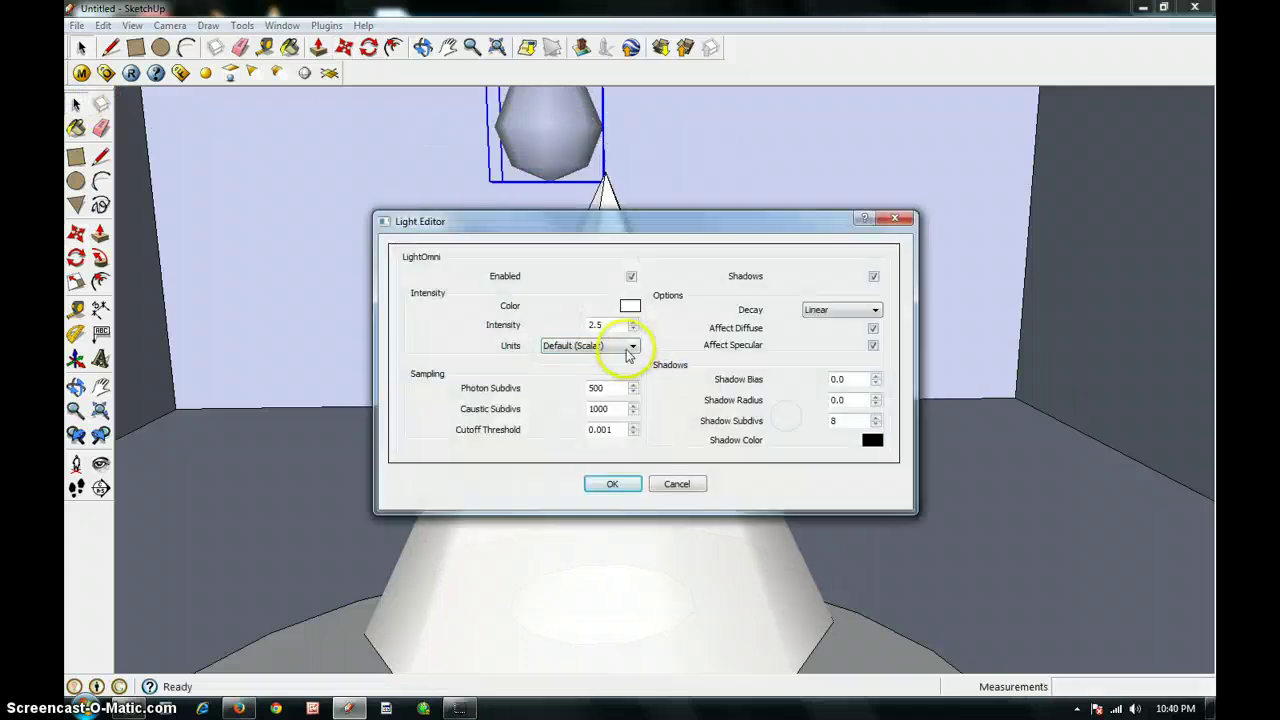
left_click(609, 324)
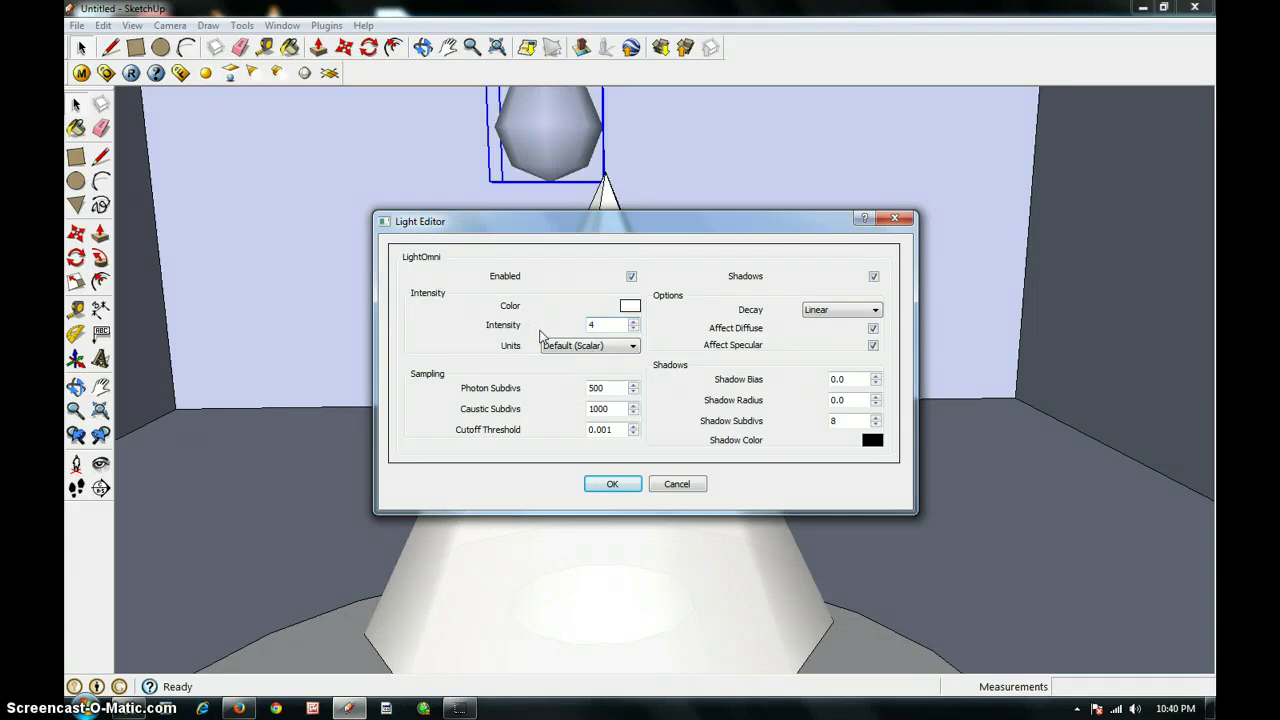
left_click(618, 484)
- Try to paint the lamp's base with Burnt Umber from the Markers collection
scroll(631, 483, "down", 3)
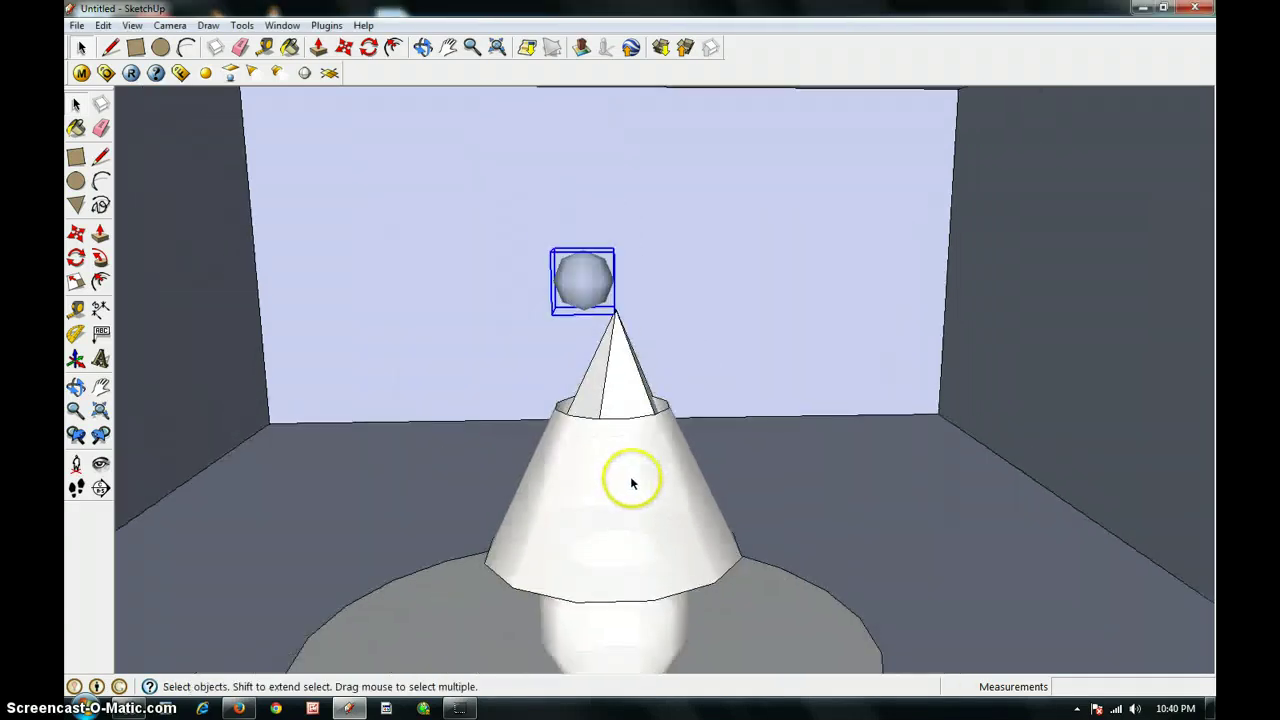
scroll(631, 483, "down", 2)
middle_click_drag(646, 477, 645, 413)
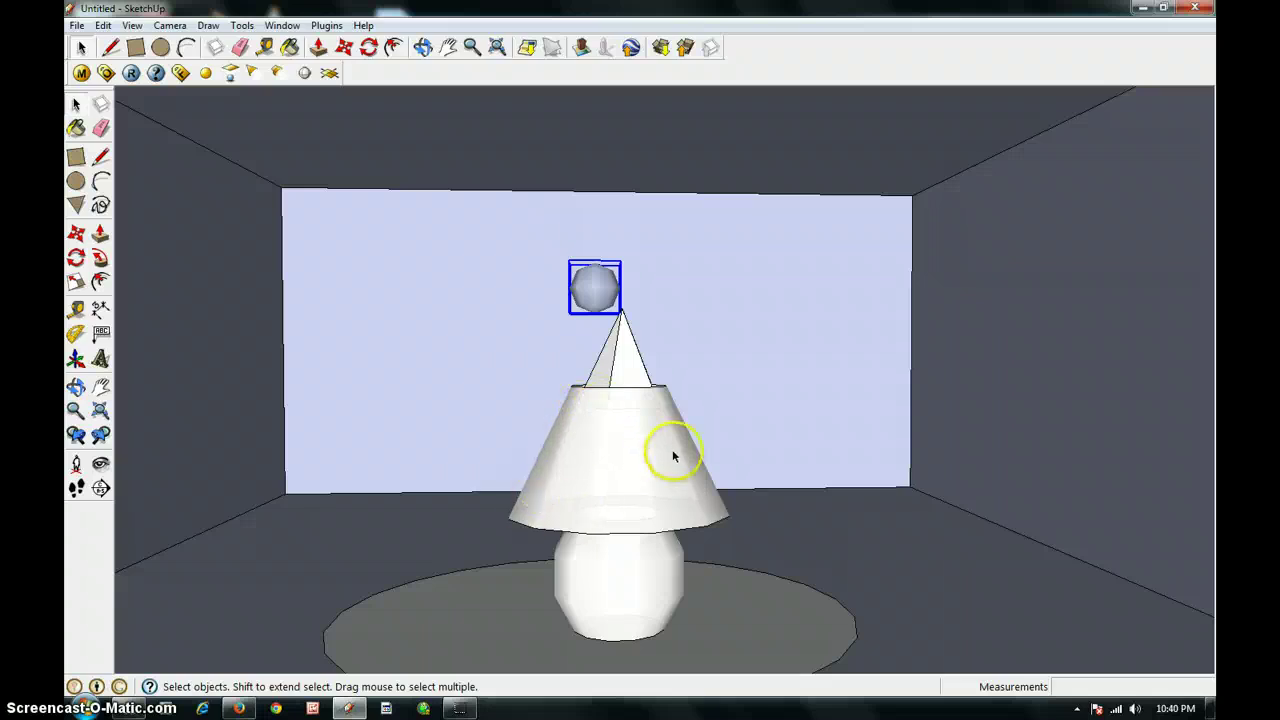
left_click(76, 127)
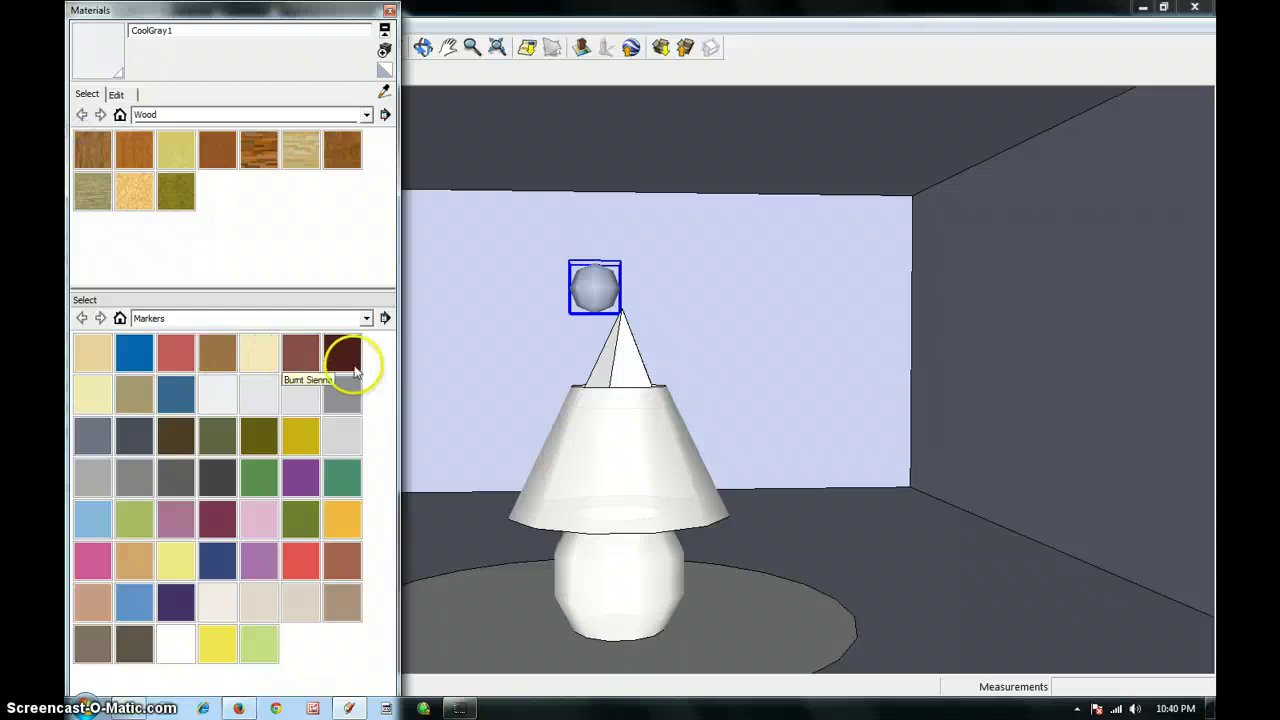
left_click(346, 360)
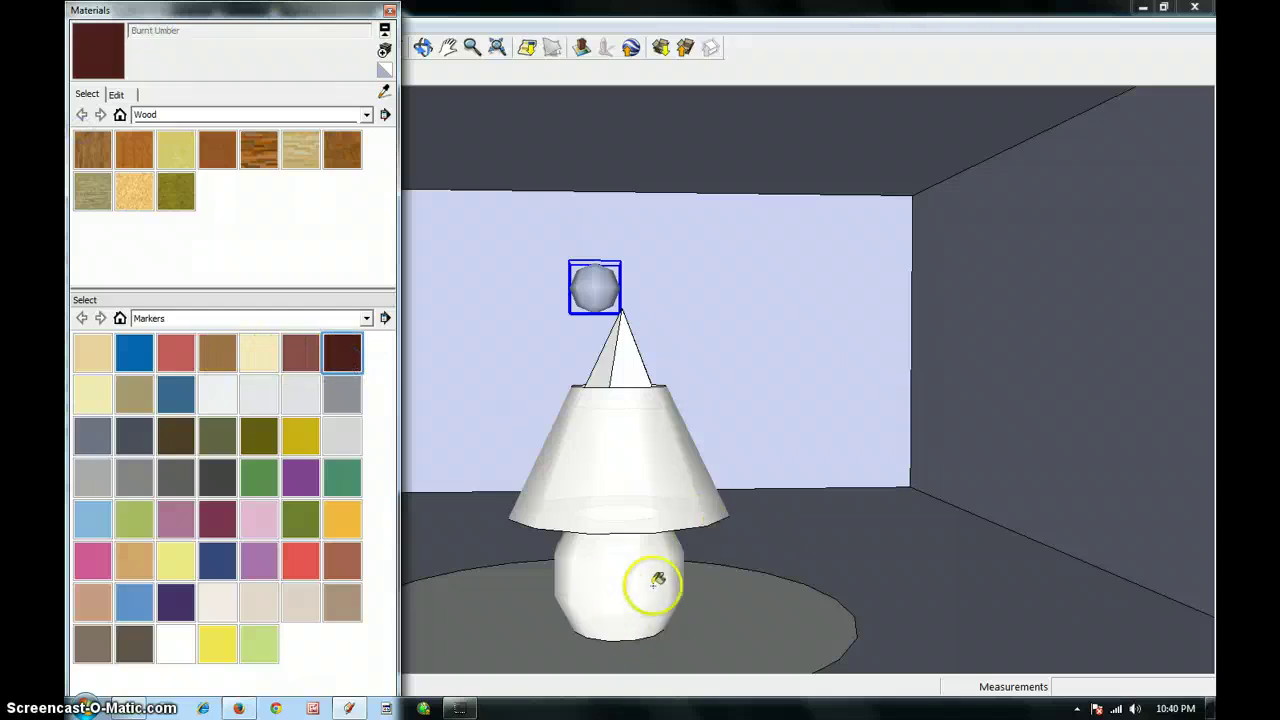
left_click(633, 580)
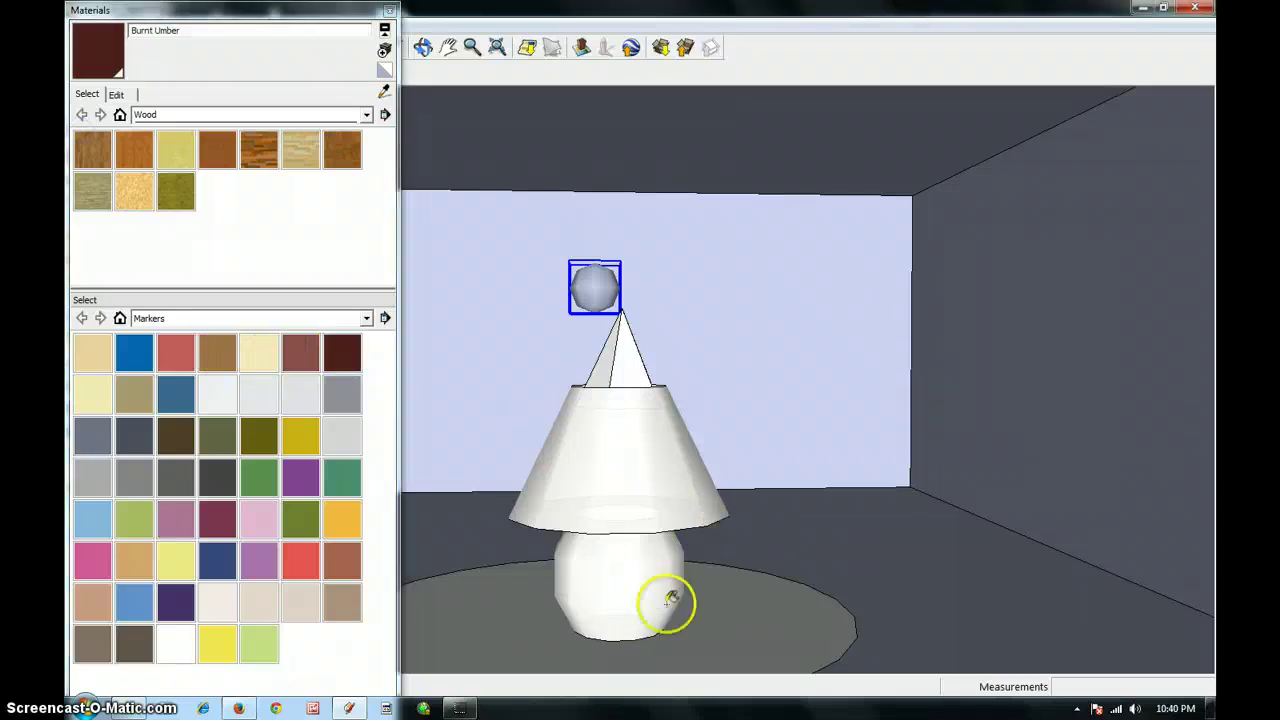
left_click(388, 11)
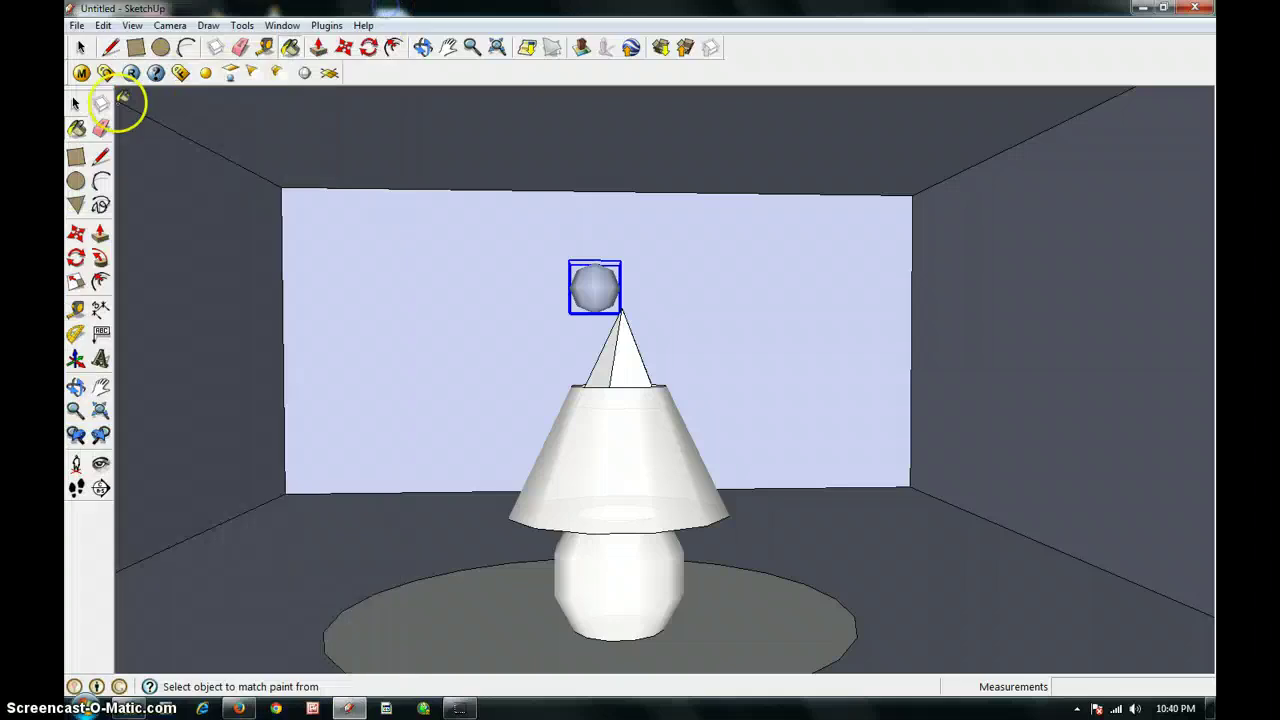
- Open the lamp group for editing and try to apply Burnt Umber to its base from there
left_click(77, 105)
double_click(608, 479)
left_click(75, 128)
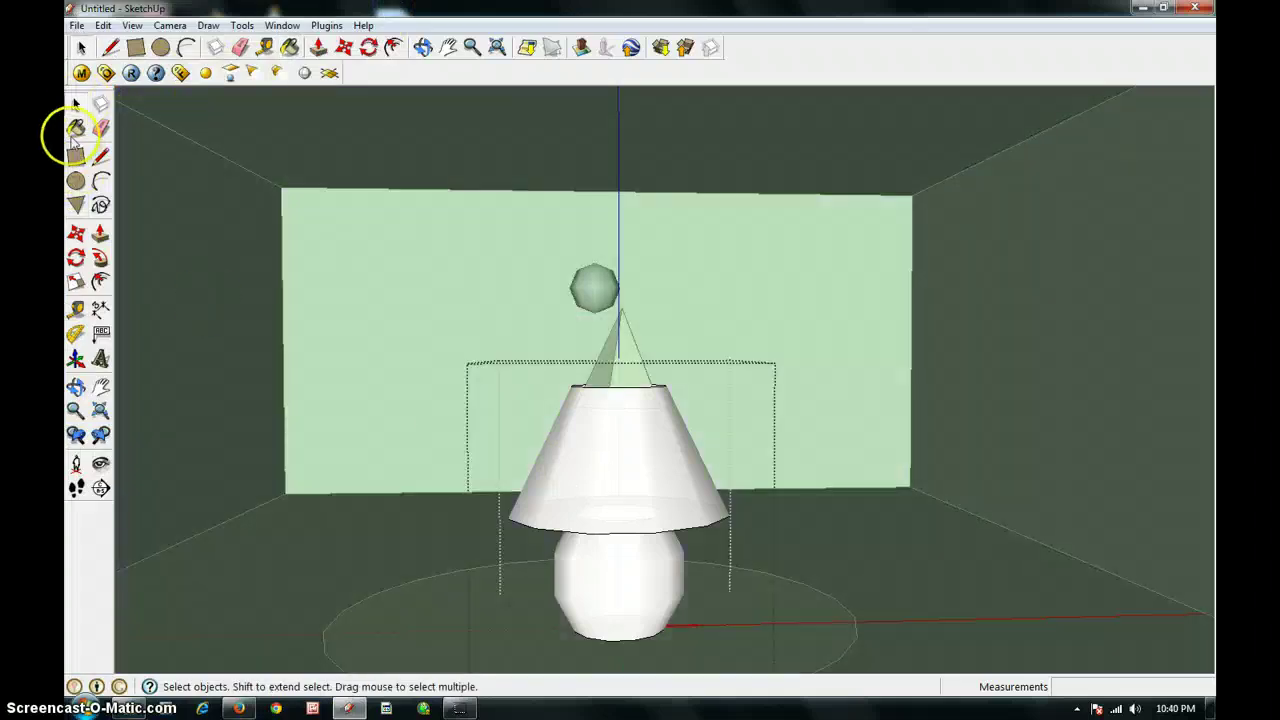
left_click(342, 354)
left_click(617, 601)
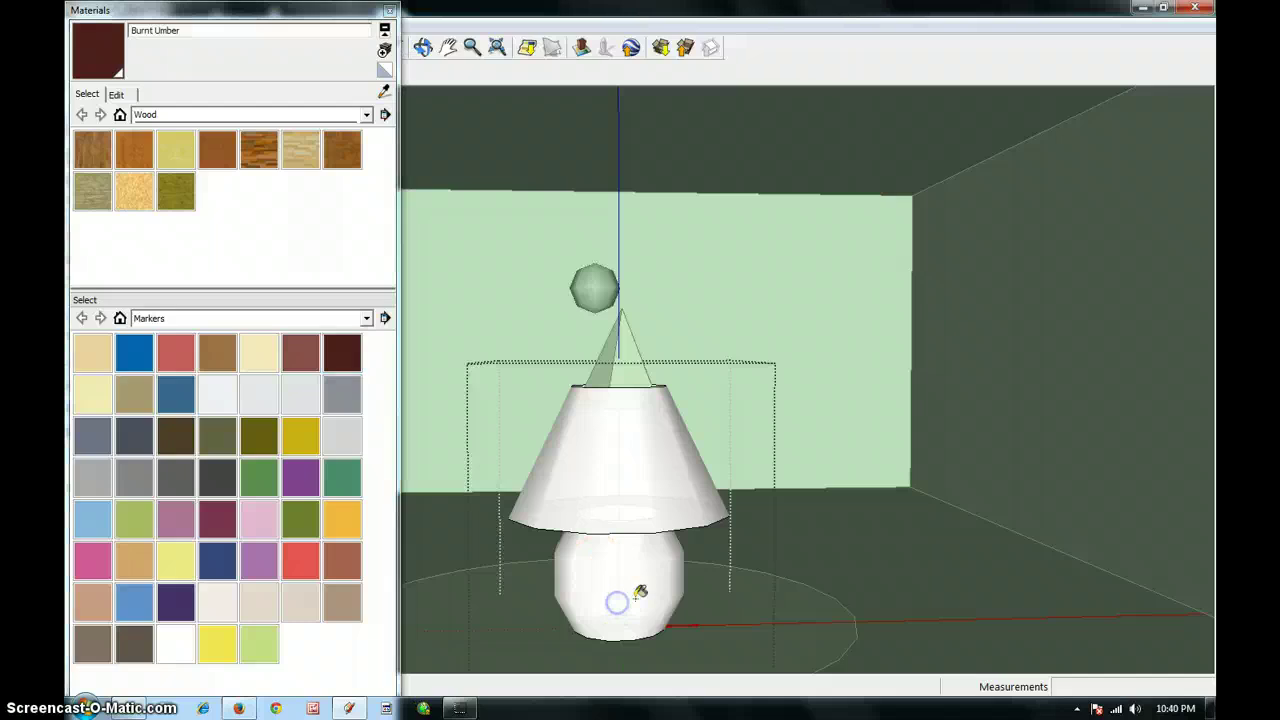
left_click(388, 11)
- Open the nested group inside the lamp and paint the selected base faces Burnt Umber
left_click(77, 105)
double_click(623, 574)
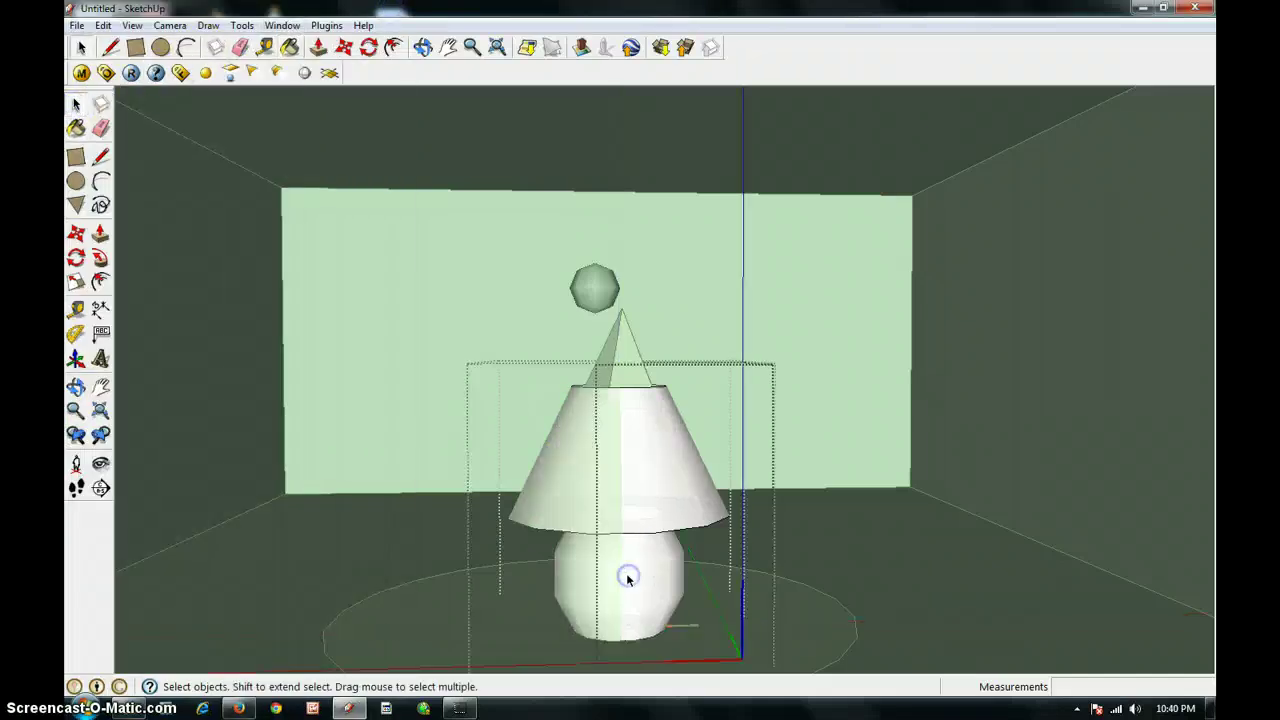
left_click(628, 604)
left_click(75, 128)
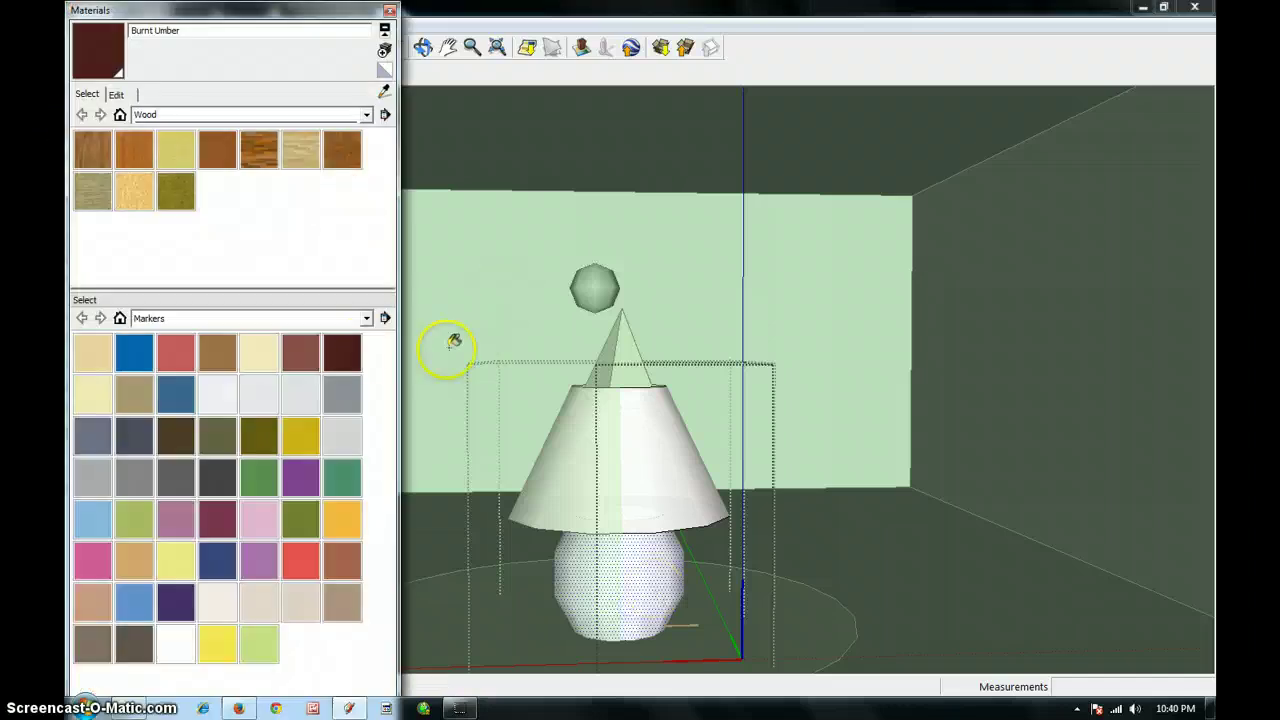
left_click(655, 585)
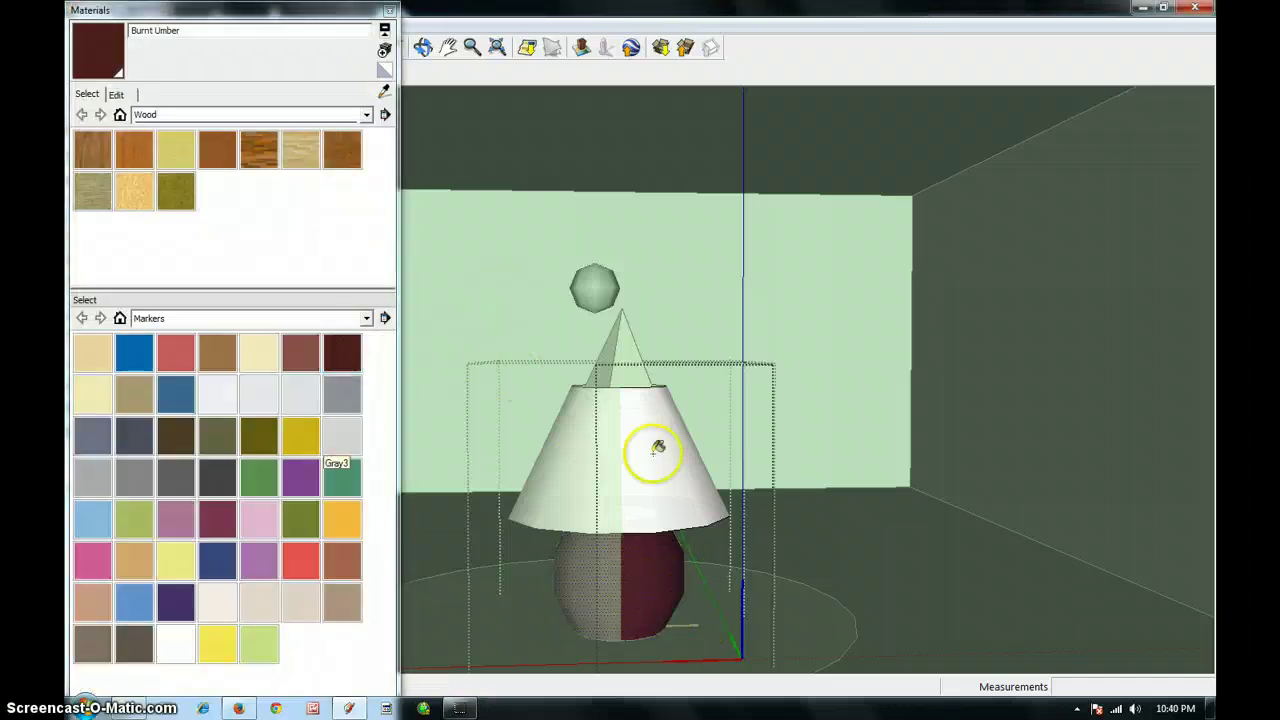
left_click(390, 10)
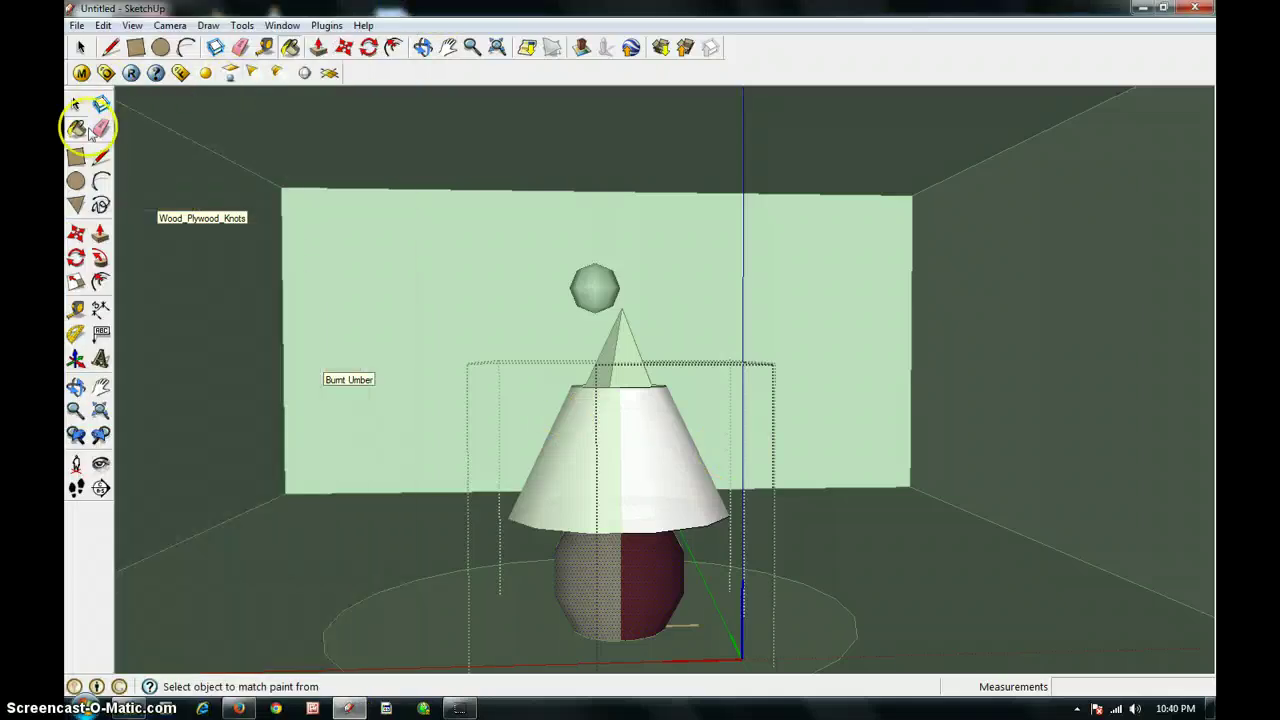
- Sample the lampshade's material and preview Snow_Translucent in the V-Ray Material Editor
left_click(76, 128)
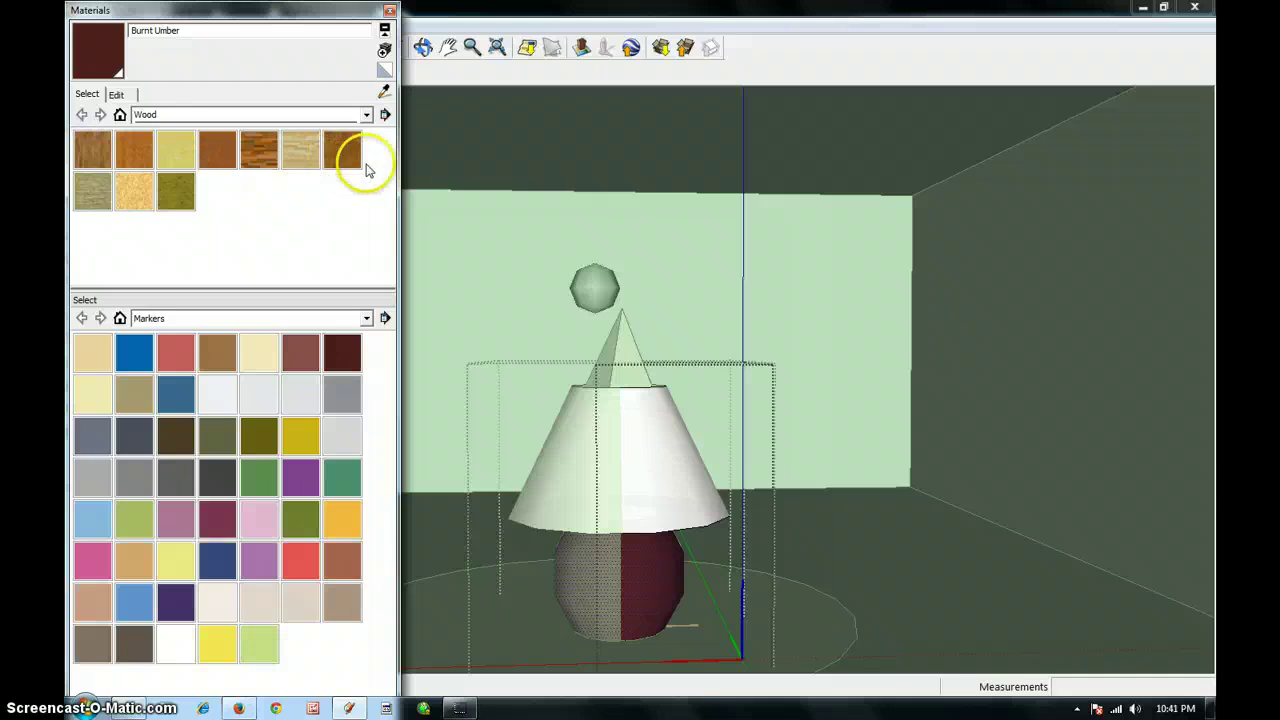
left_click(648, 468, "alt")
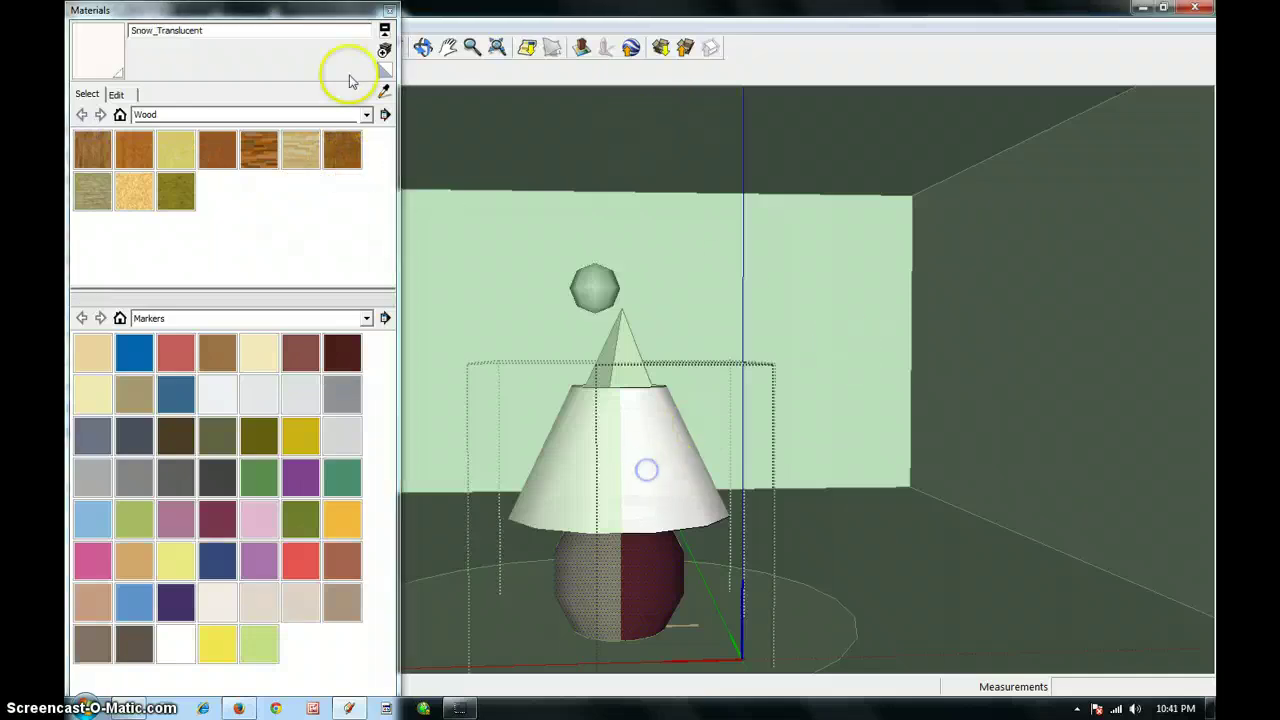
left_click(389, 11)
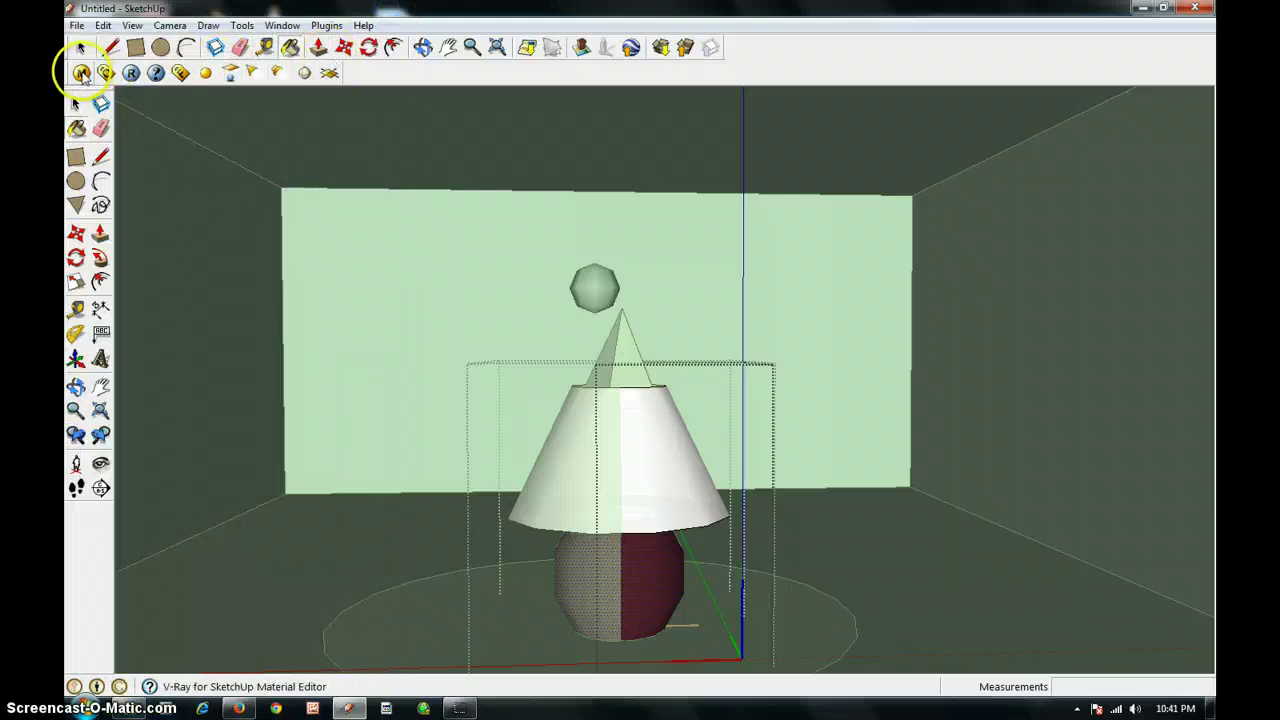
left_click(83, 76)
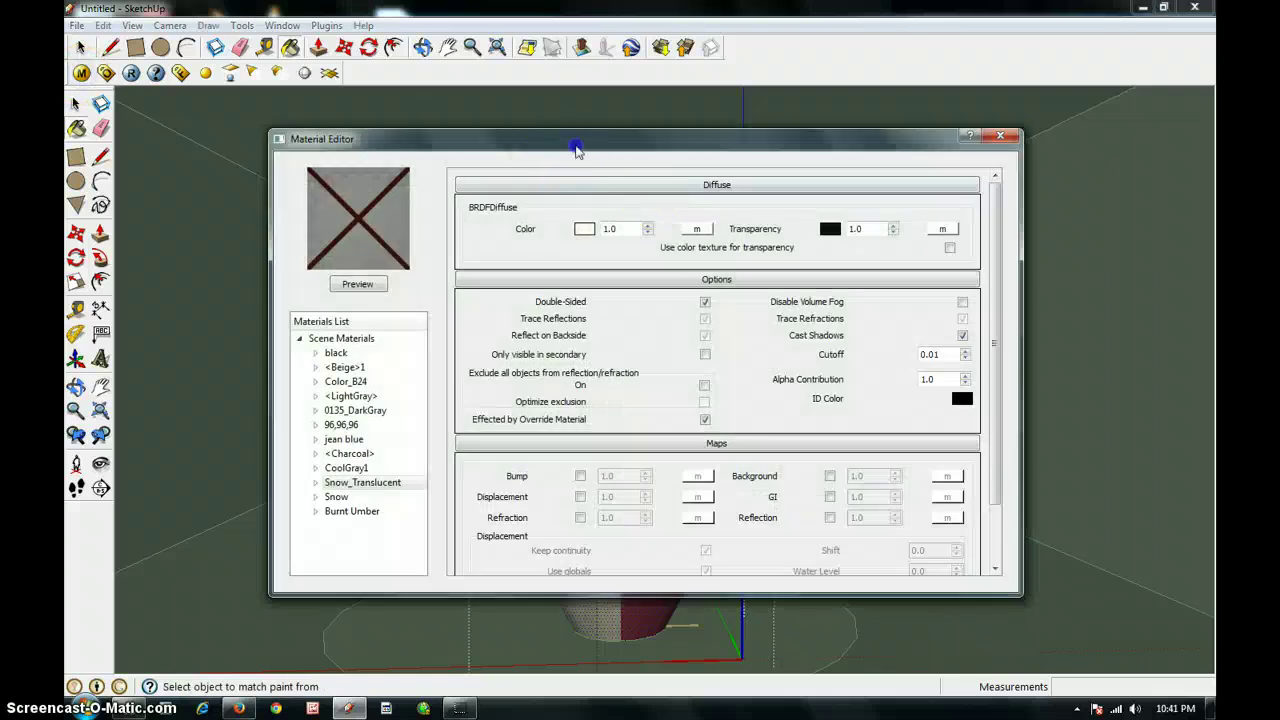
left_click_drag(575, 133, 778, 118)
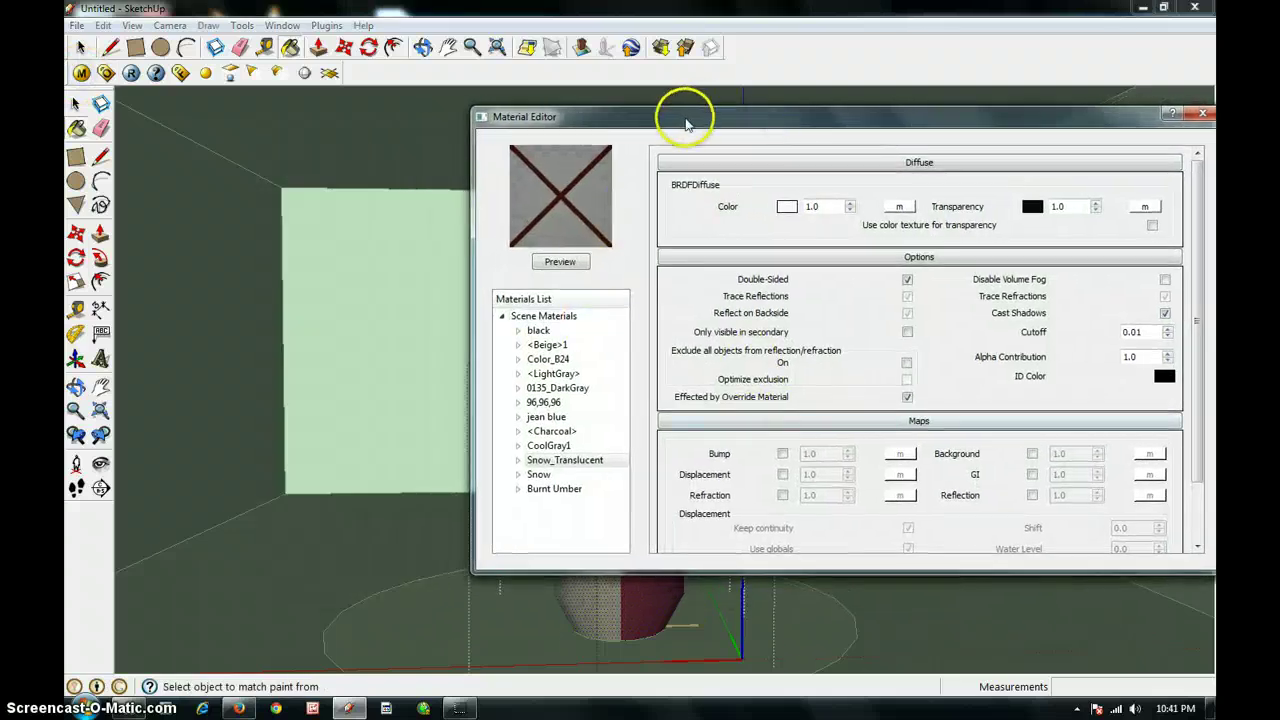
left_click_drag(686, 114, 702, 158)
left_click(593, 305)
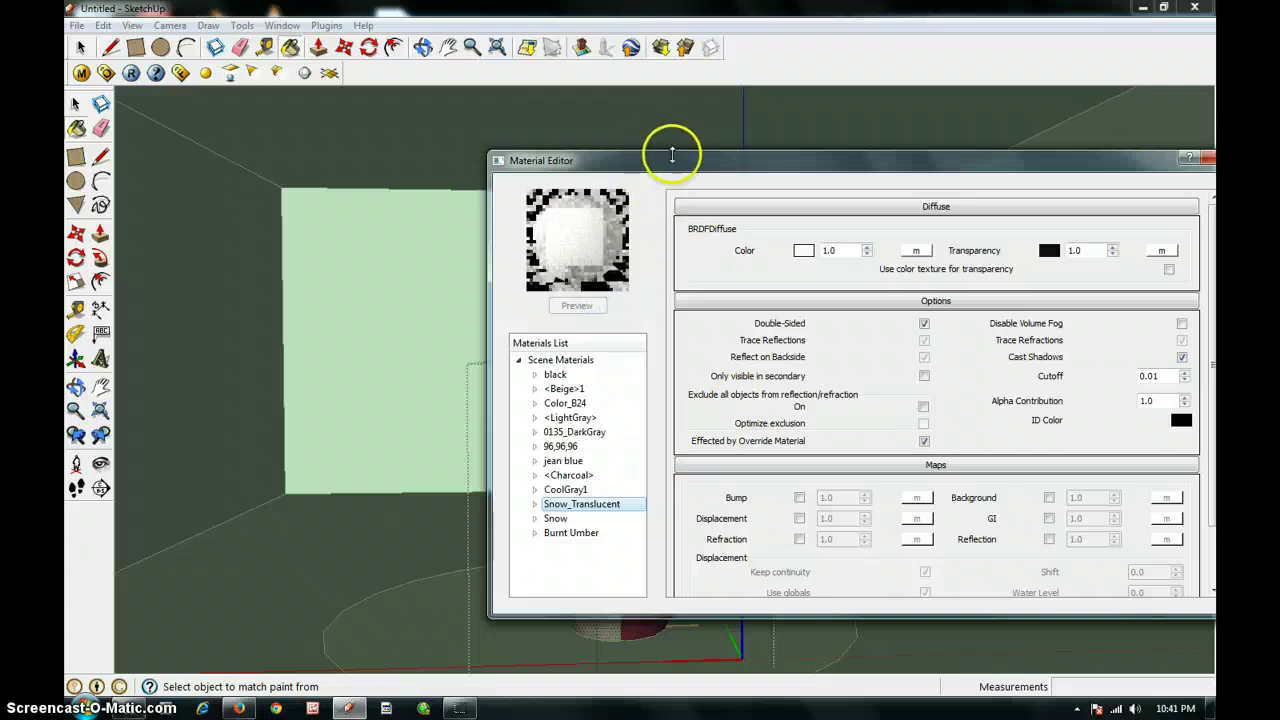
left_click_drag(663, 163, 497, 157)
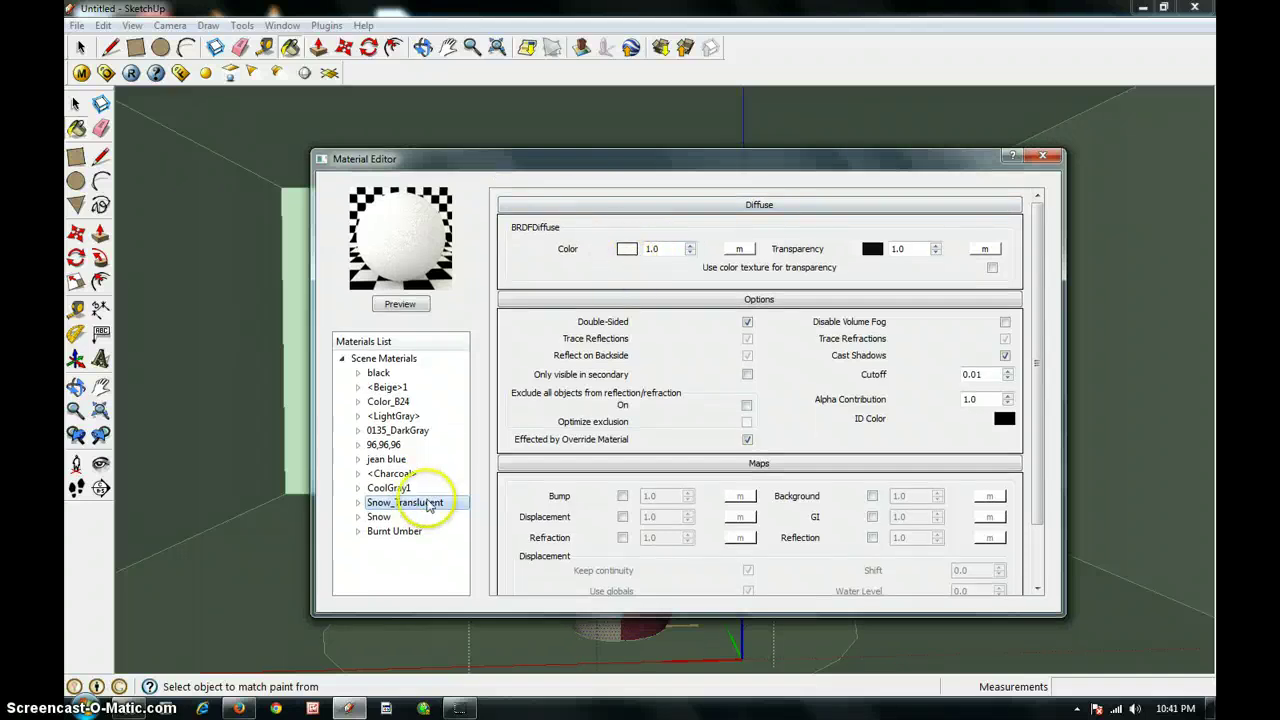
- Add an Emissive layer to Snow_Translucent, set its intensity to 30 and preview the material
right_click(432, 510)
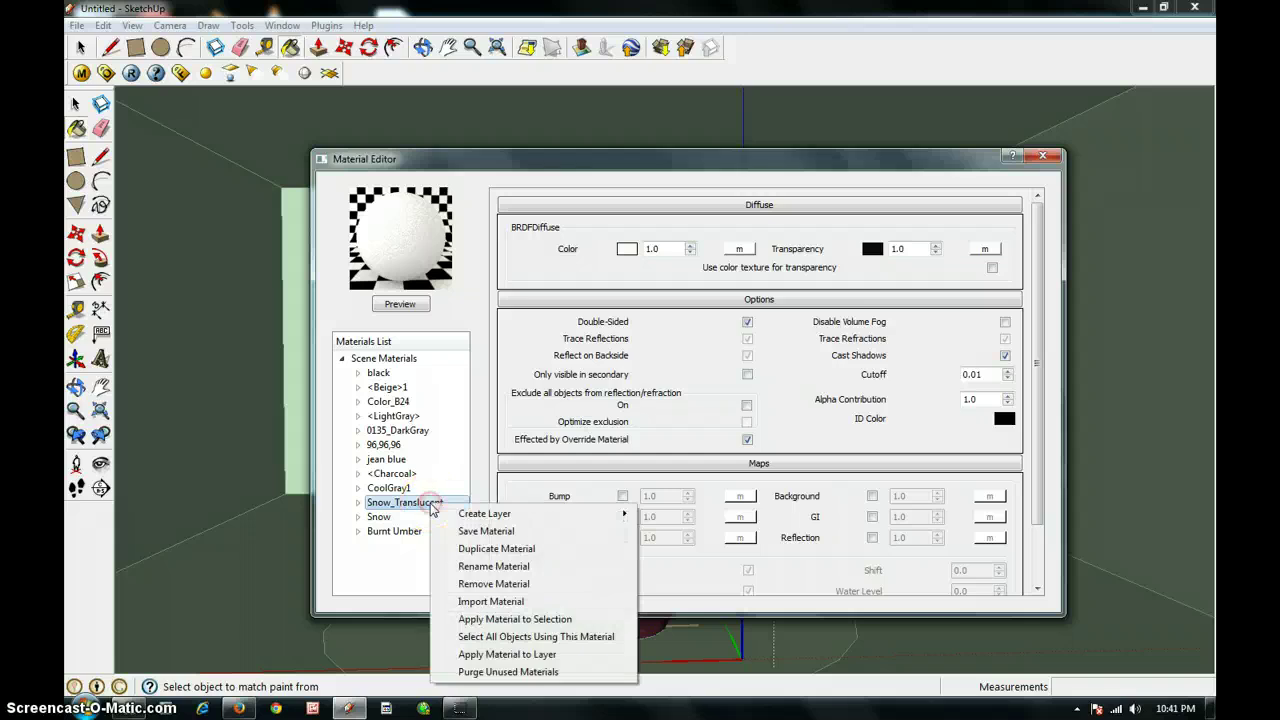
mouse_move(551, 518)
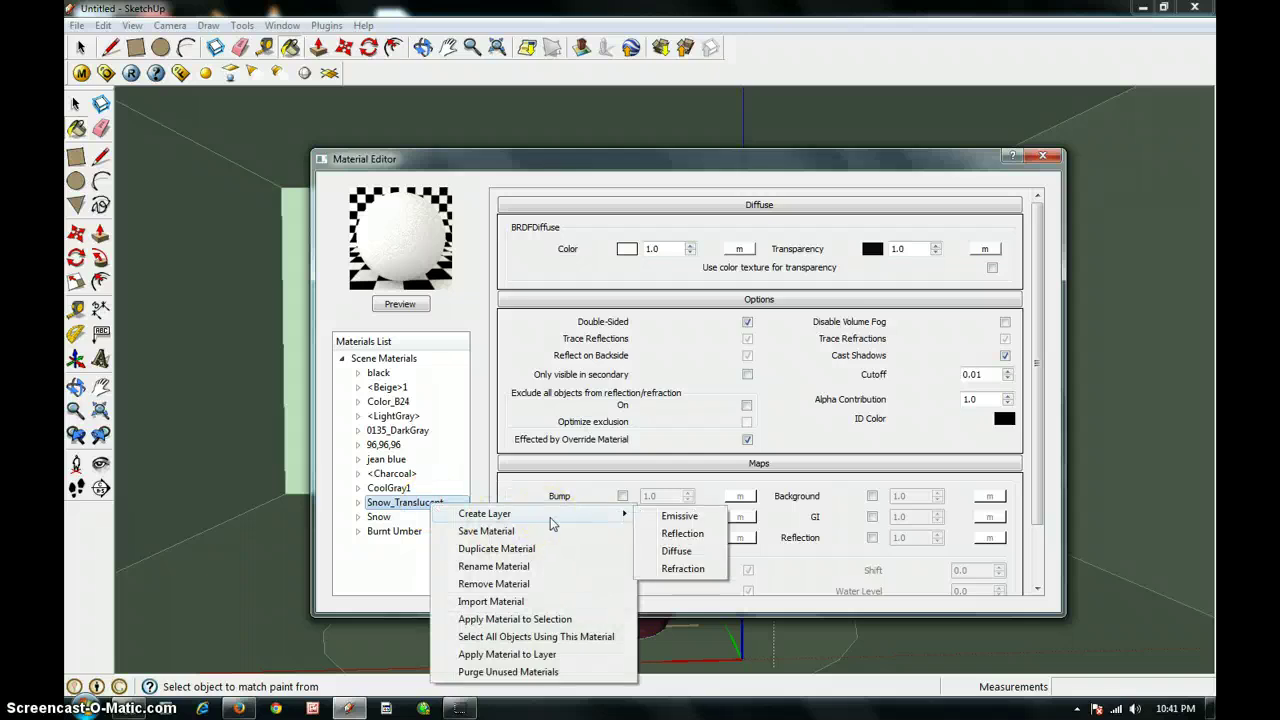
left_click(697, 519)
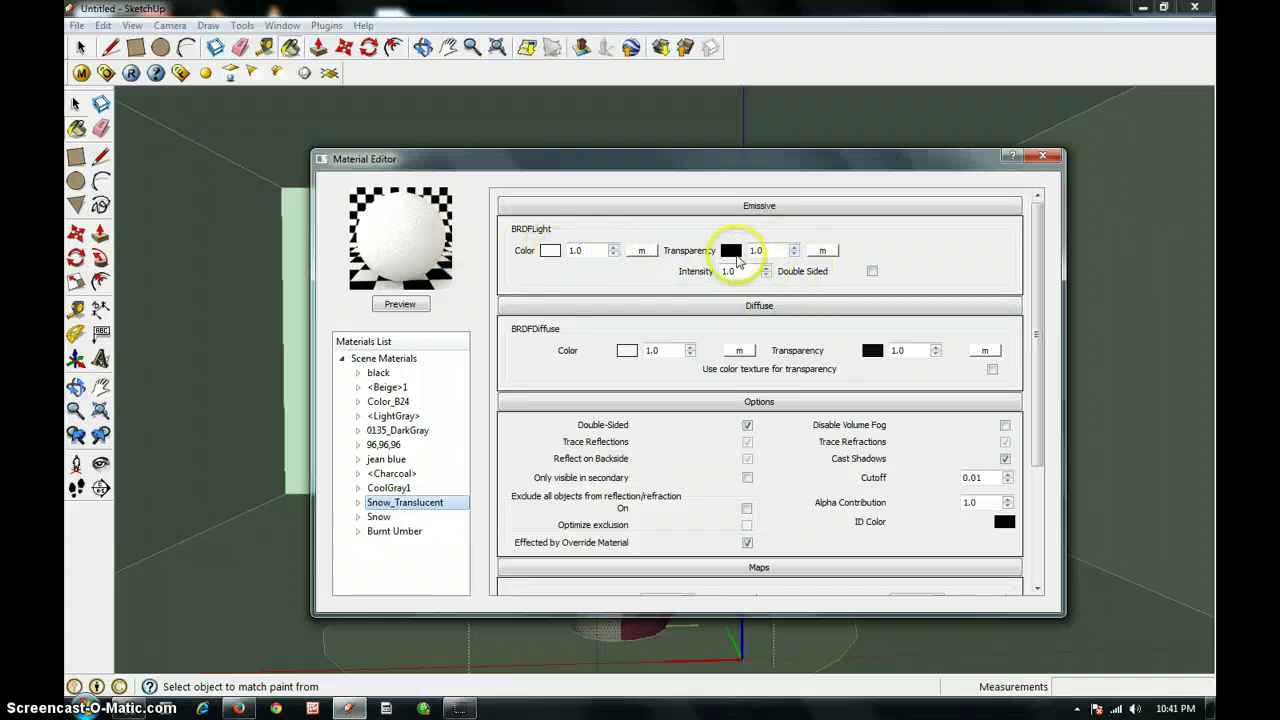
left_click(735, 257)
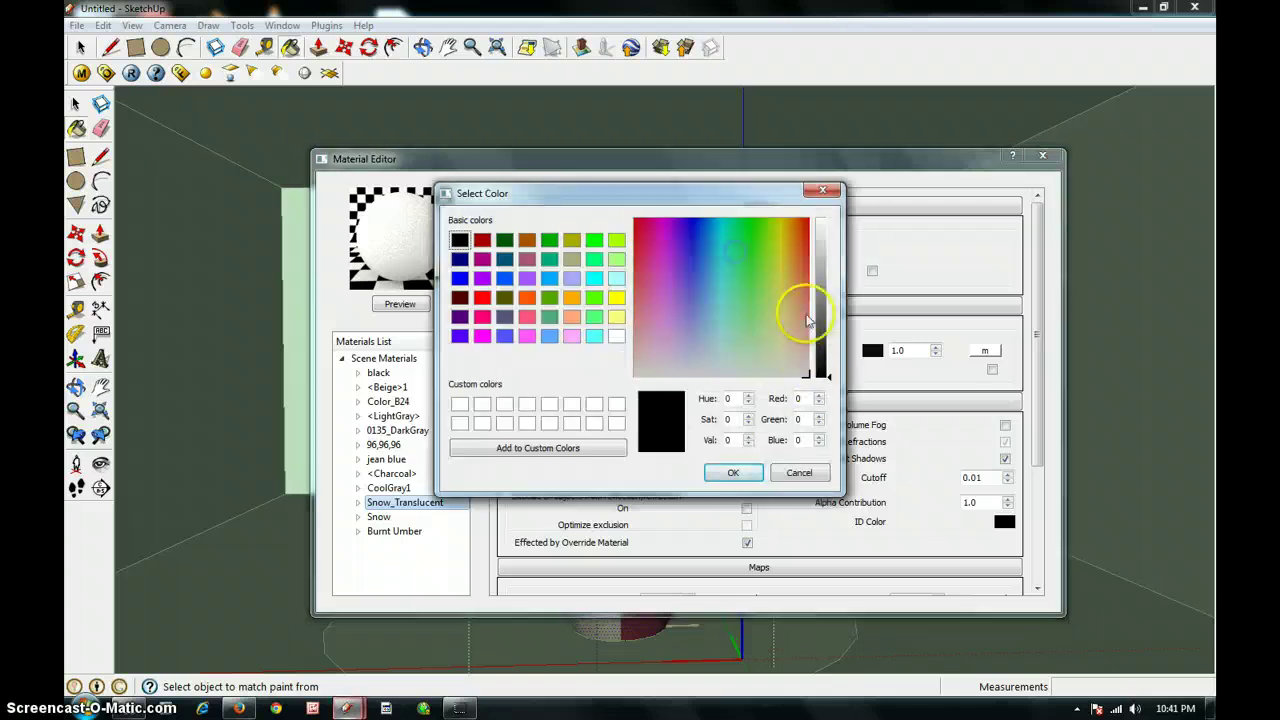
left_click(809, 471)
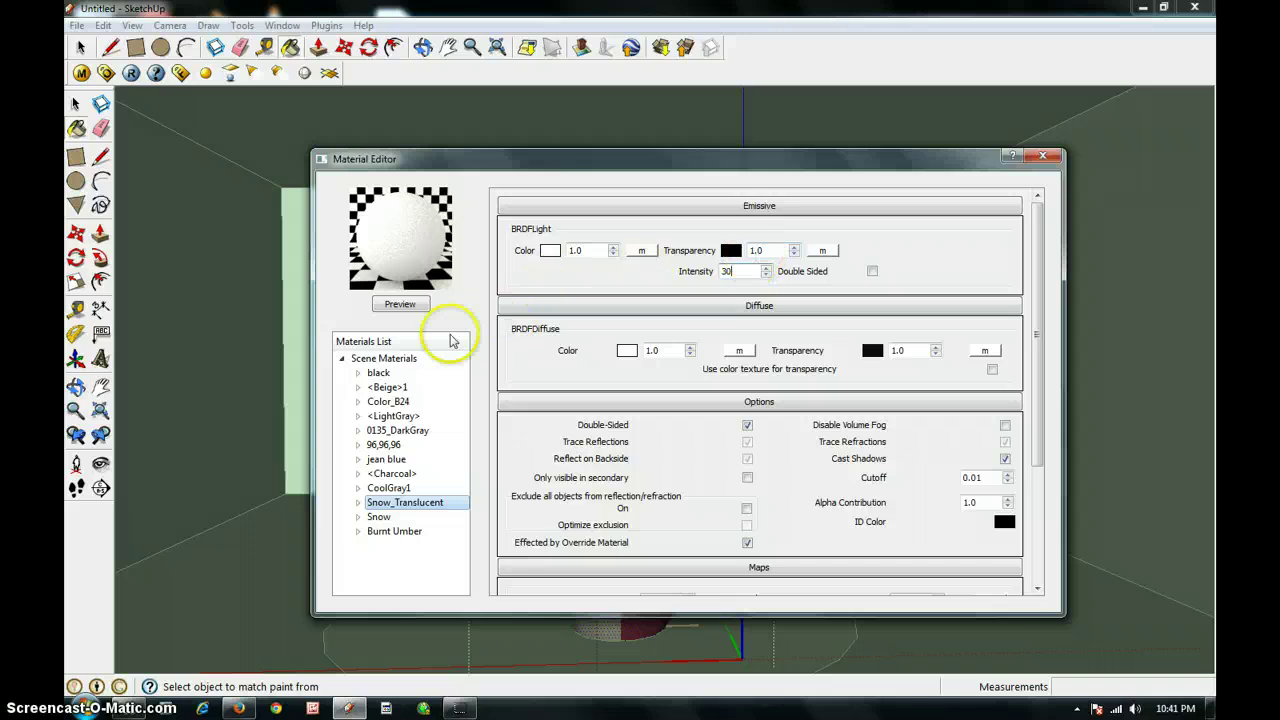
left_click(404, 305)
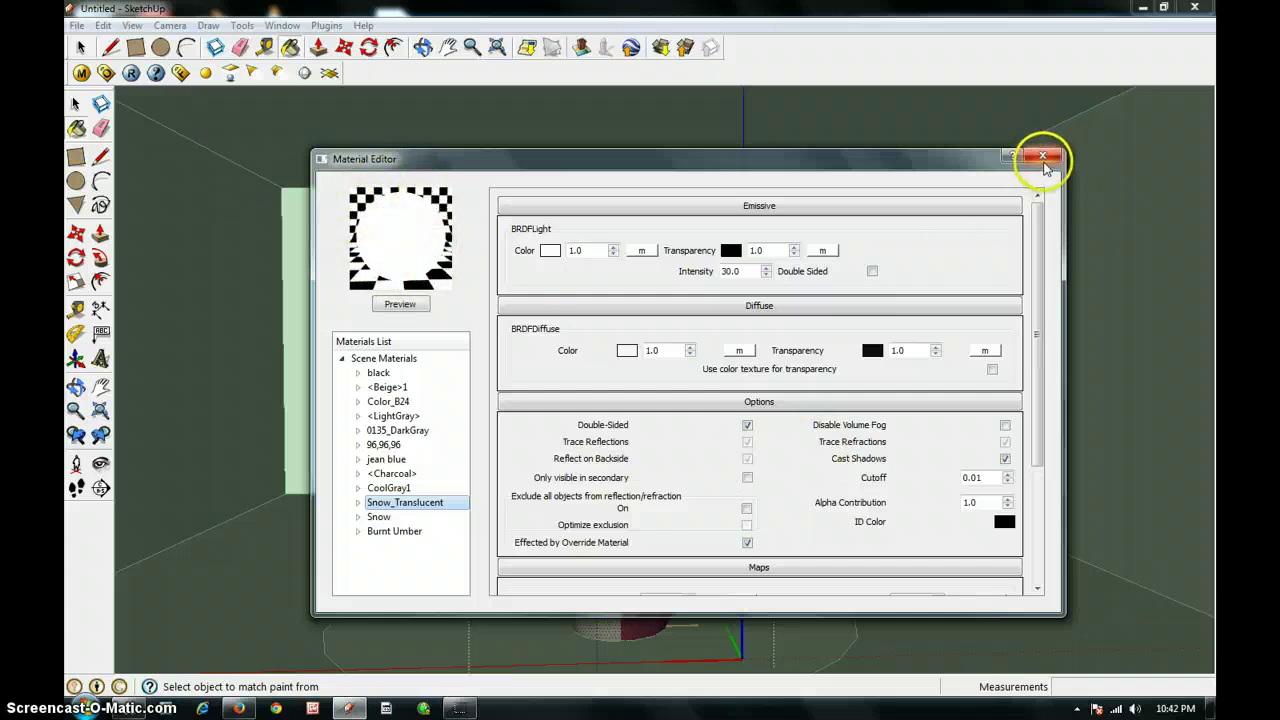
left_click(1043, 158)
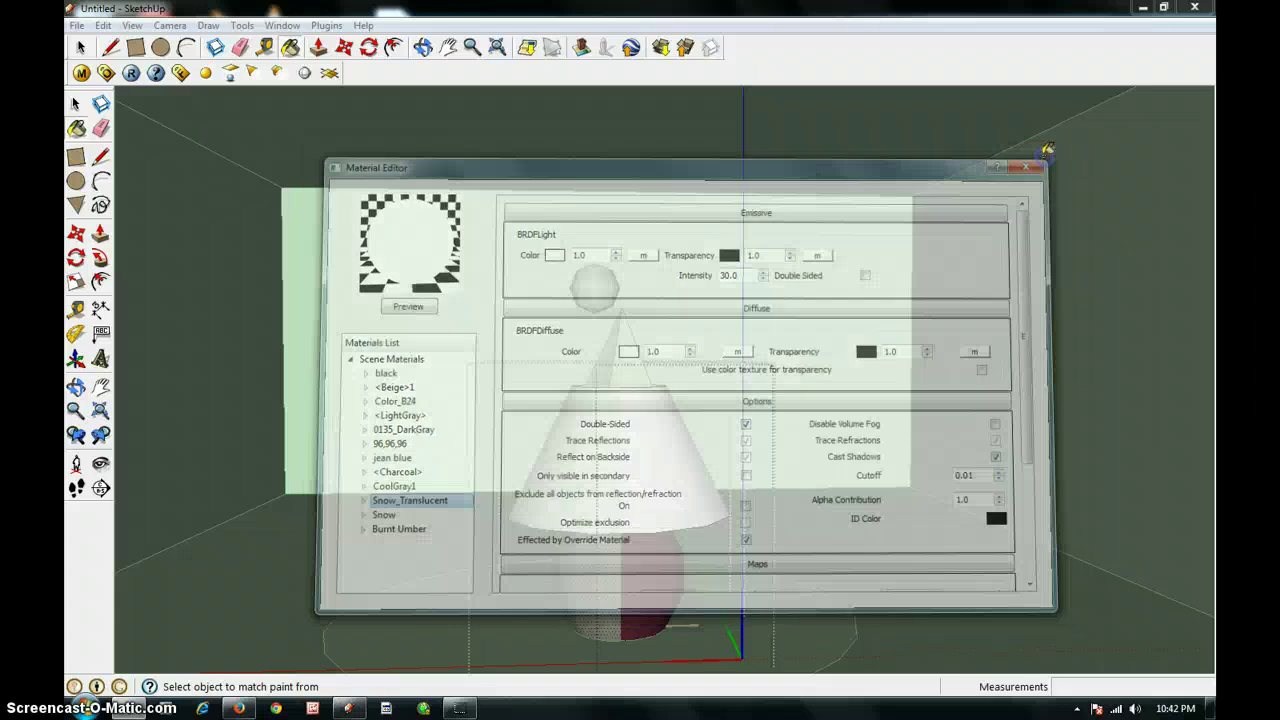
- Leave the lamp's group editing and run a V-Ray test render of the room
left_click(76, 101)
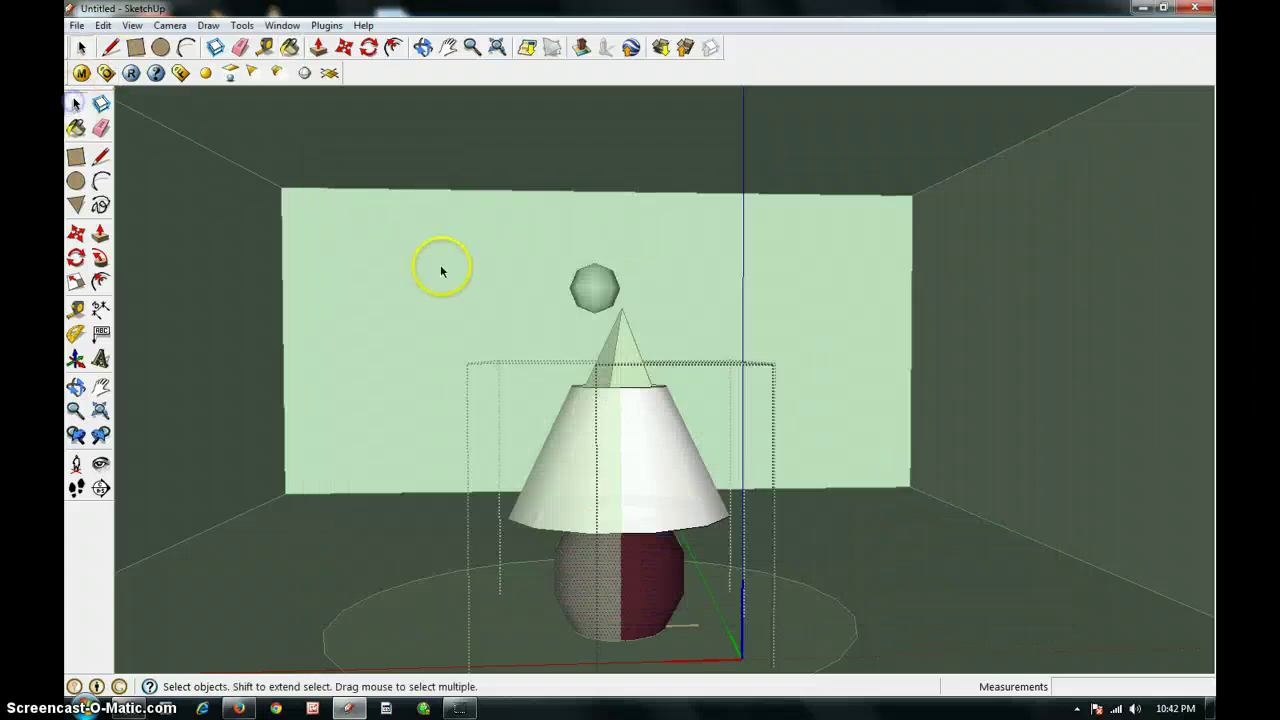
left_click(443, 270)
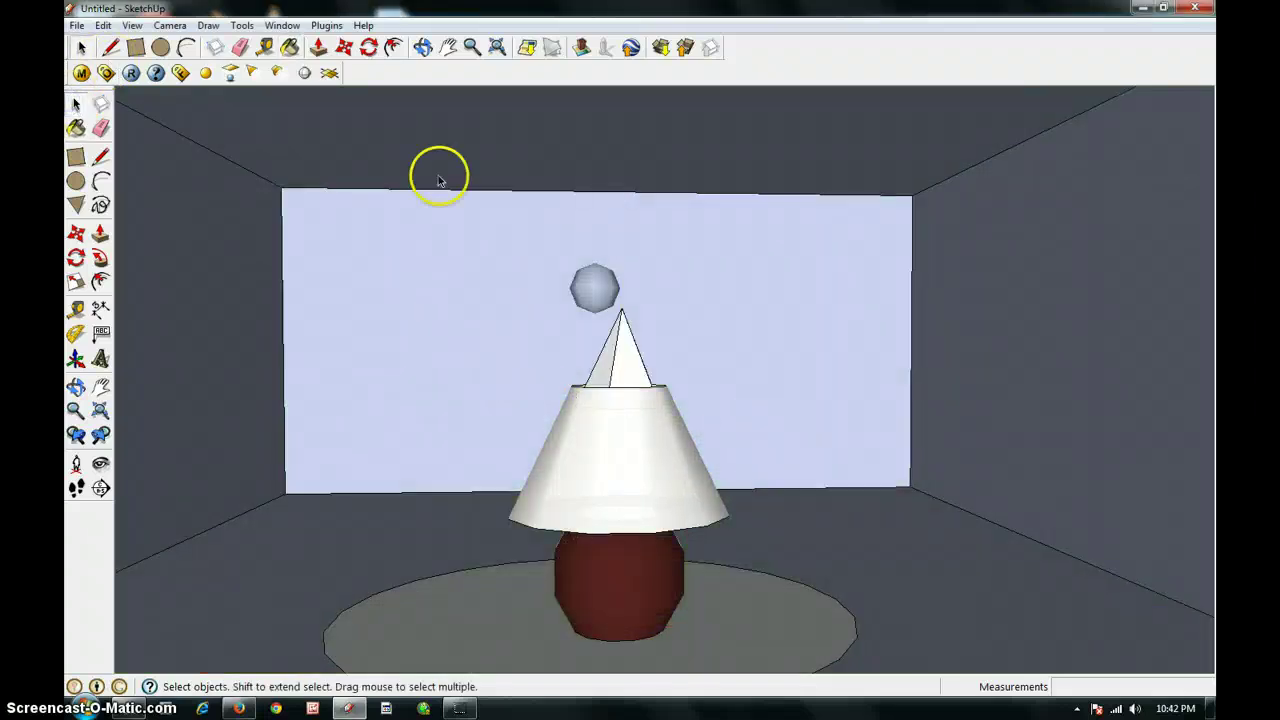
left_click(327, 25)
left_click(112, 90)
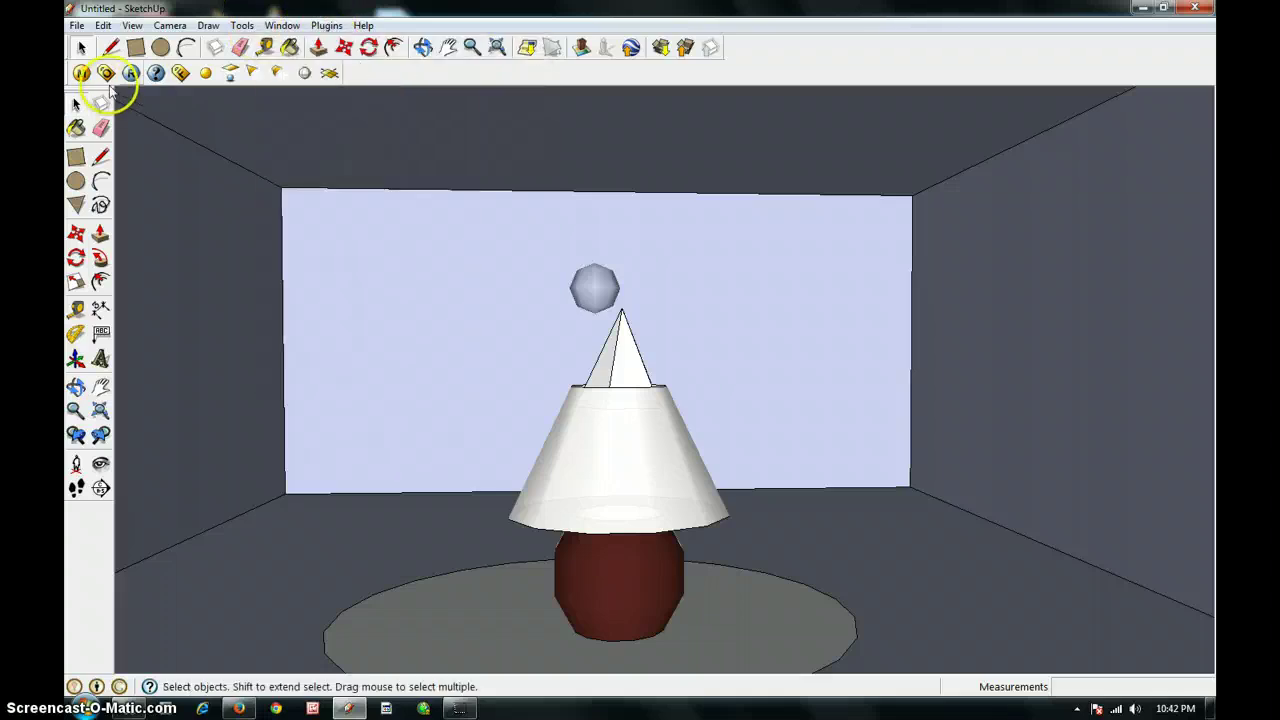
left_click(130, 74)
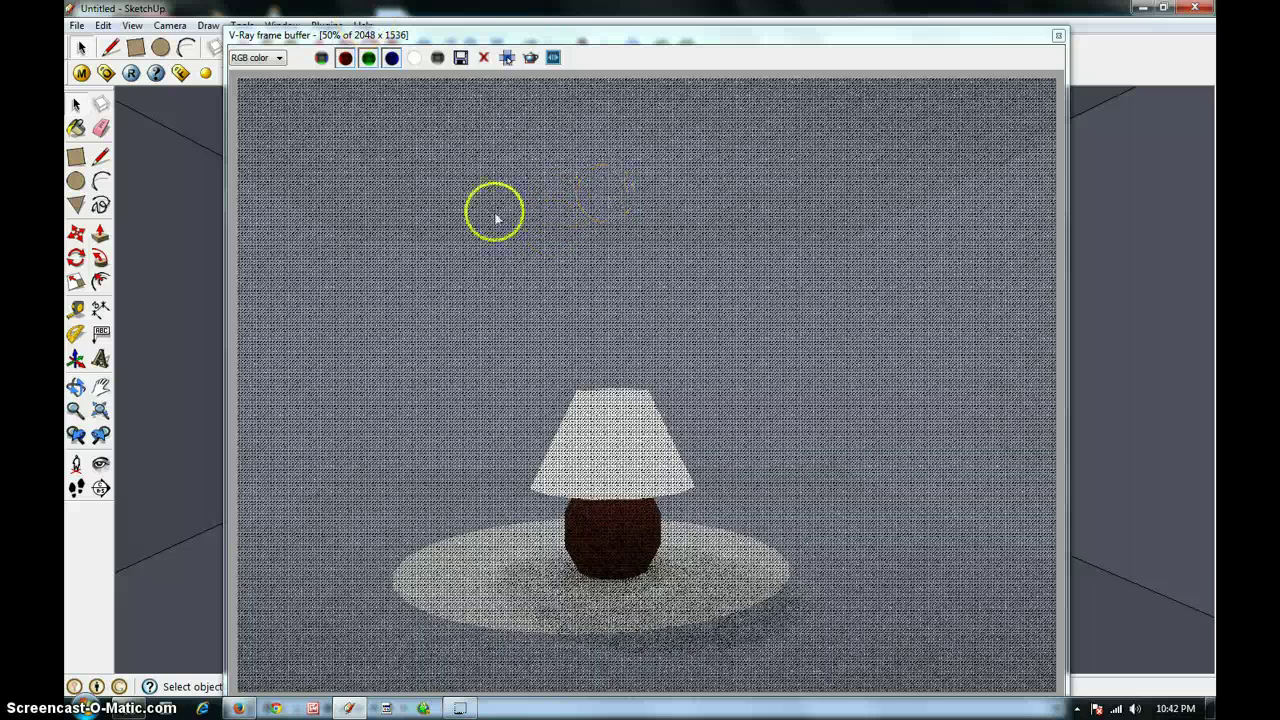
left_click(1056, 33)
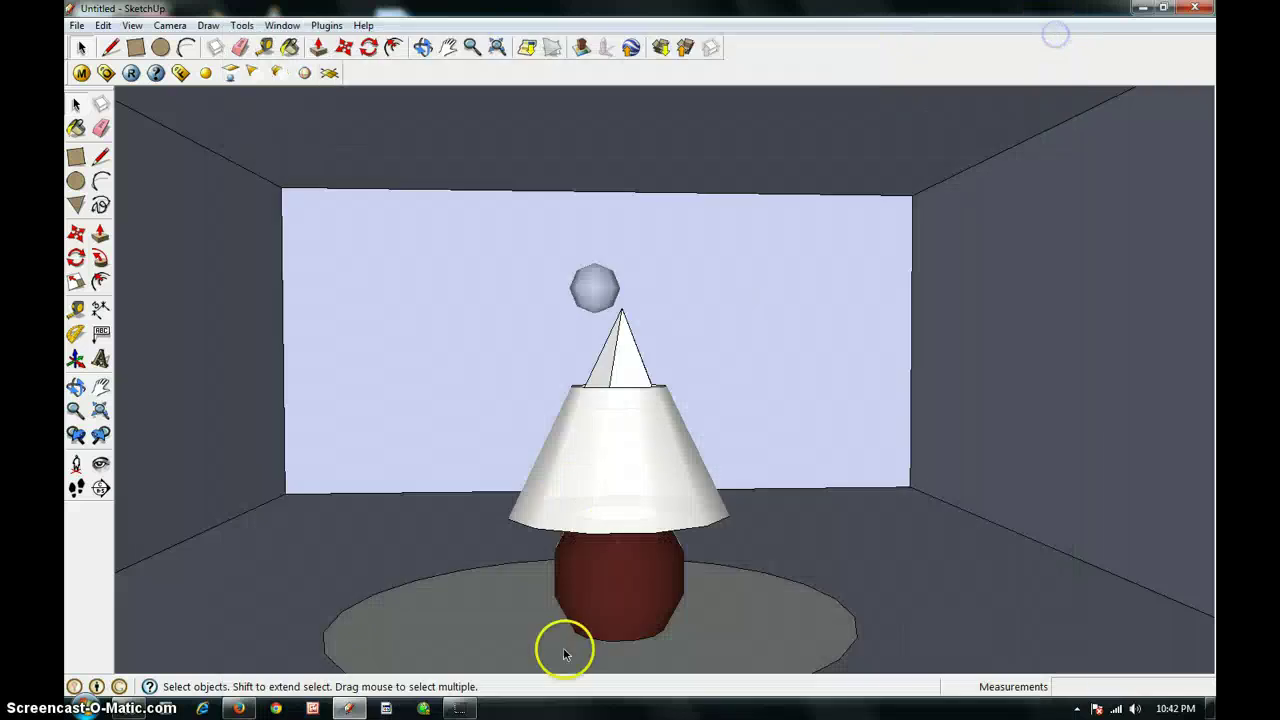
- Delete the circular face under the lamp and paint the surrounding floor Burnt Umber
scroll(452, 525, "down", 2)
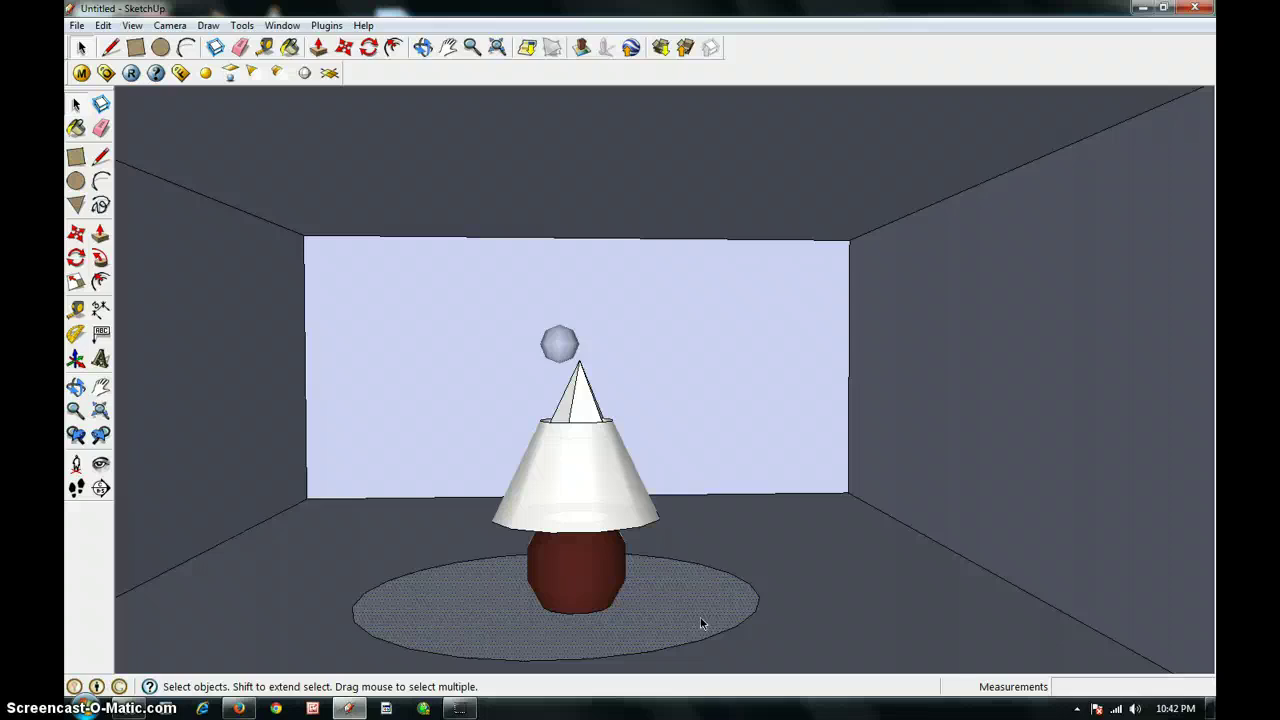
key("Delete")
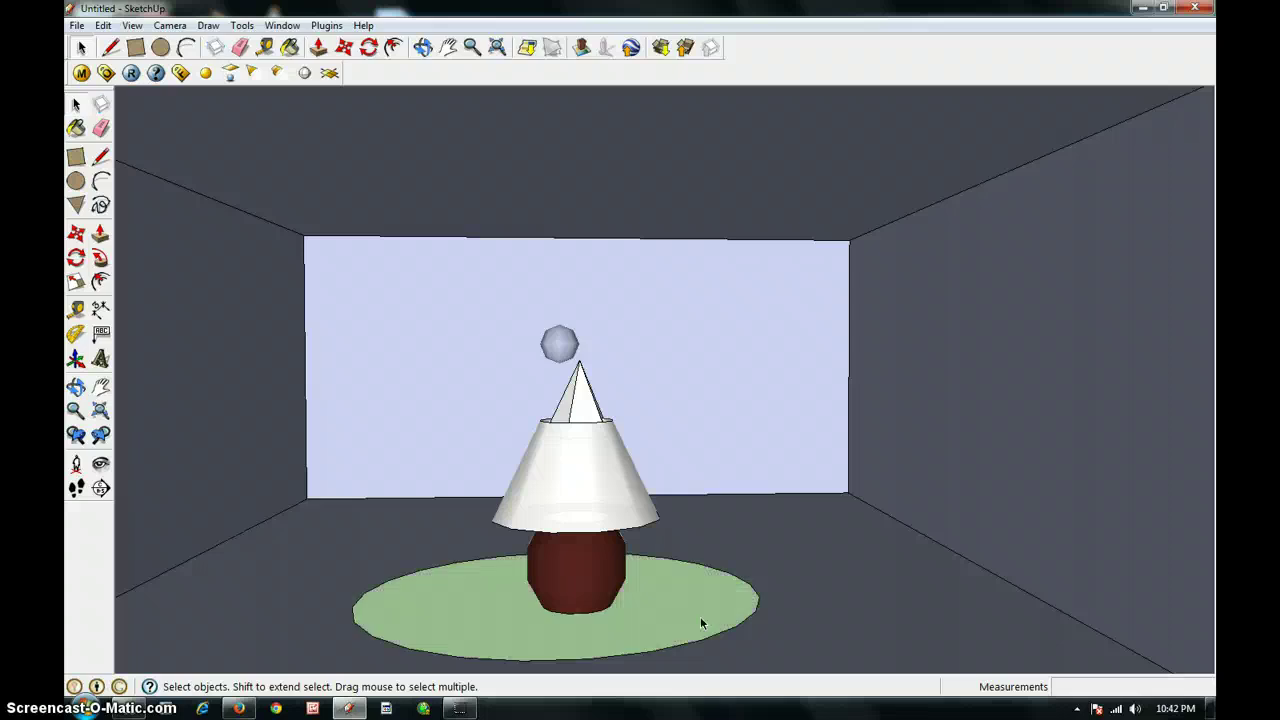
left_click(76, 129)
left_click(342, 352)
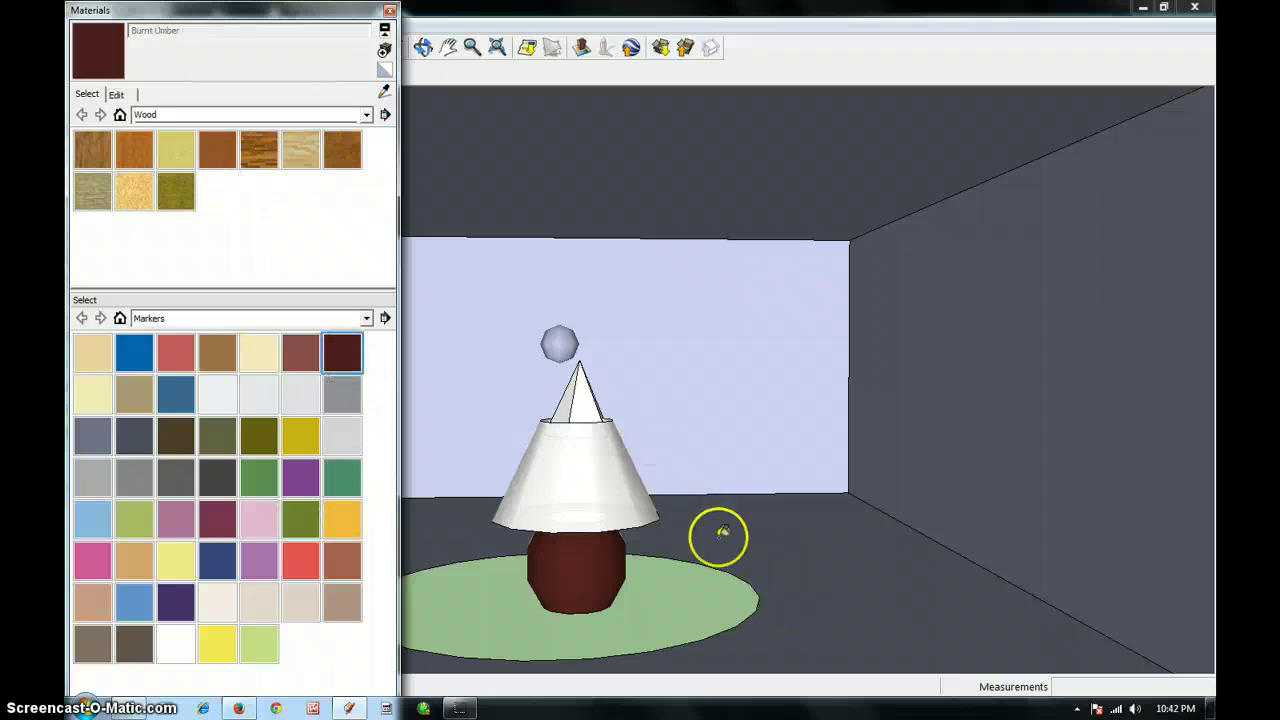
left_click(783, 577)
scroll(731, 583, "down", 1)
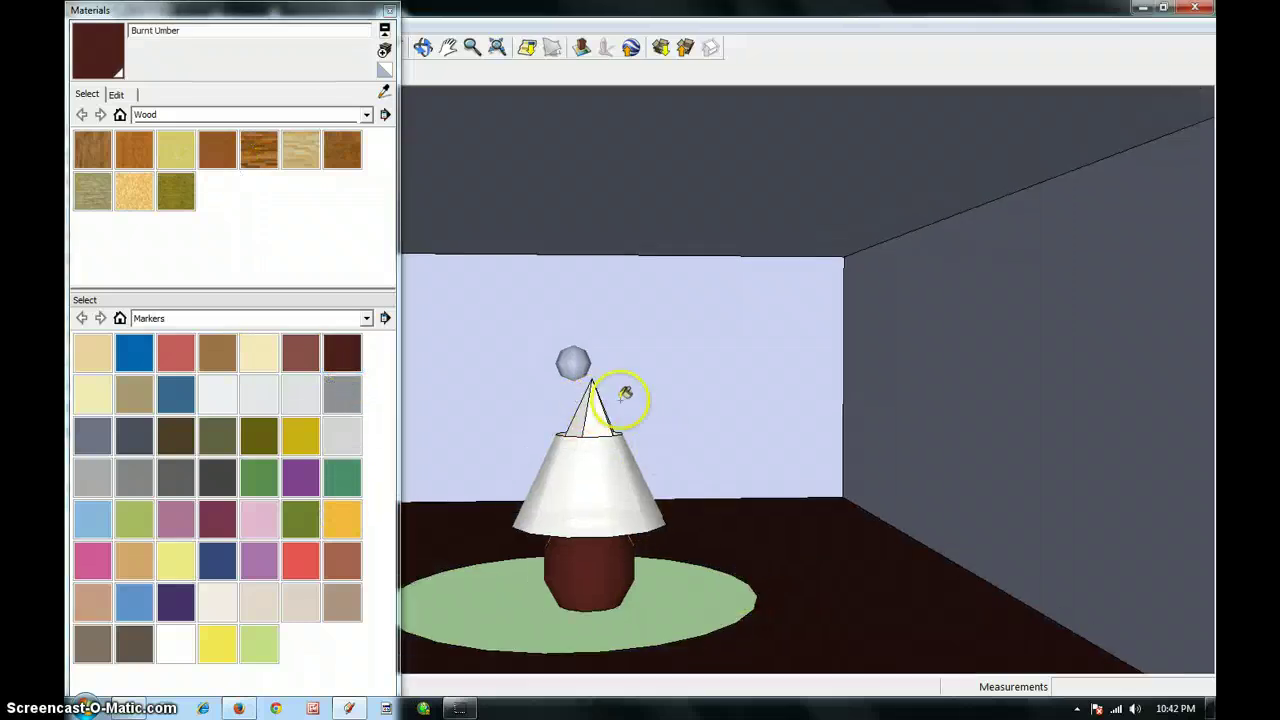
- Draw a line about 5.3 m long across the circular floor opening under the lamp to fill it with faces
left_click(389, 12)
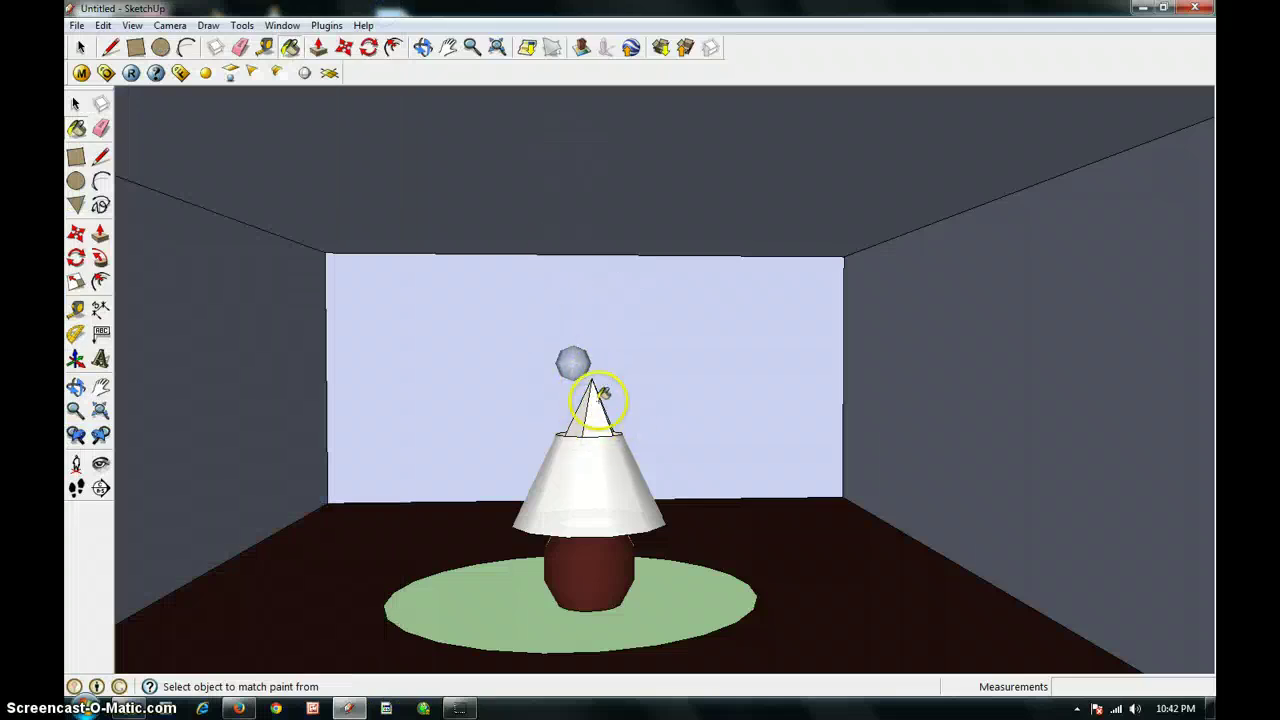
left_click(78, 160)
left_click(76, 181)
left_click(100, 157)
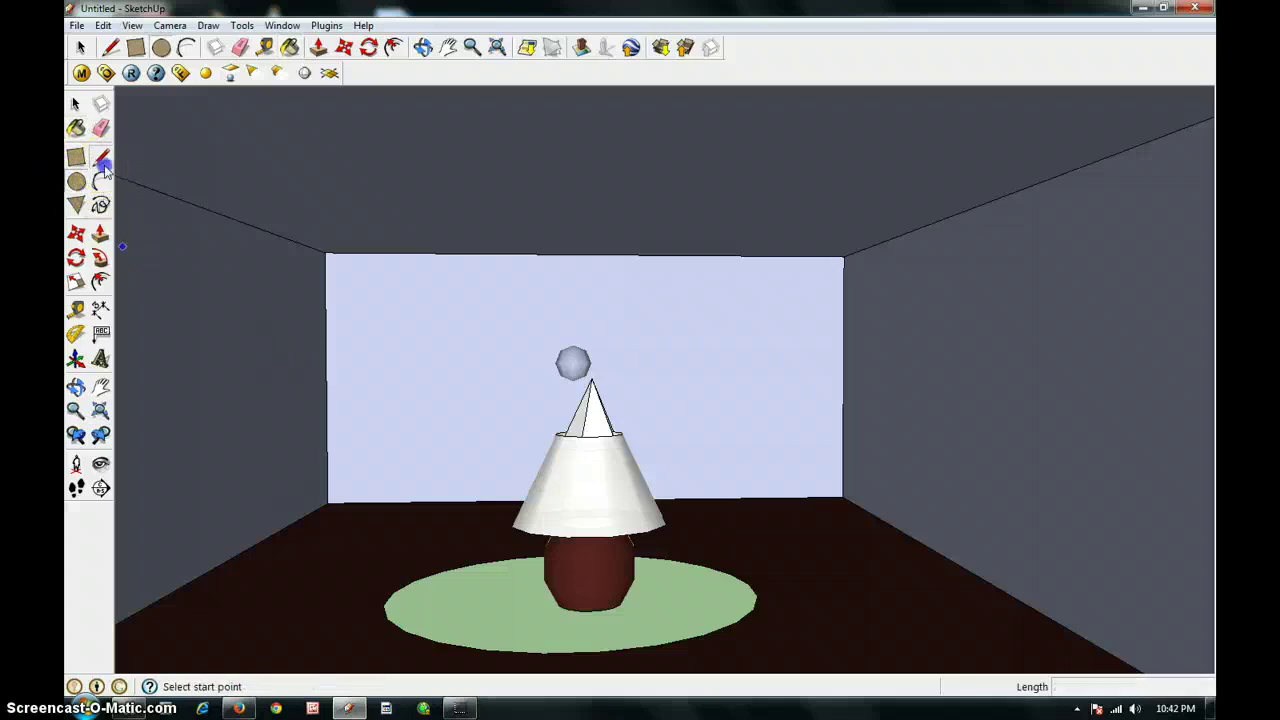
left_click(414, 582)
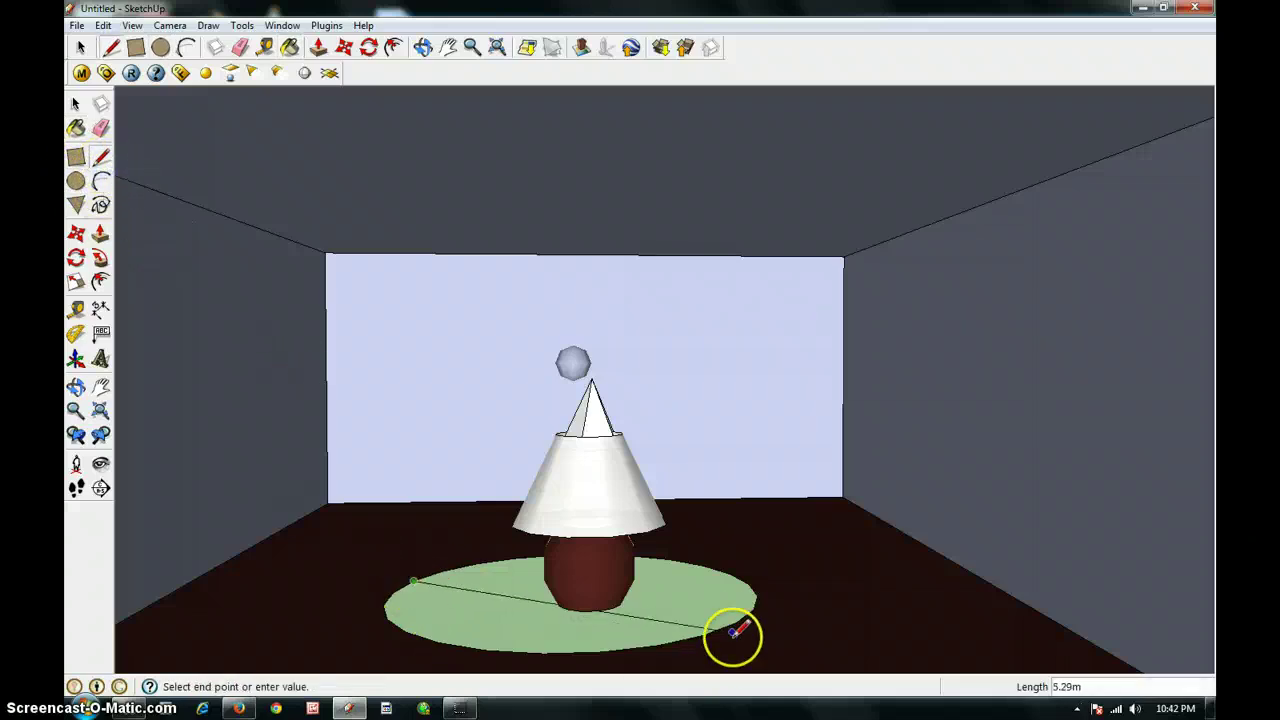
left_click(735, 619)
- Paint both halves of the circular floor face under the lamp Burnt Umber
left_click(75, 128)
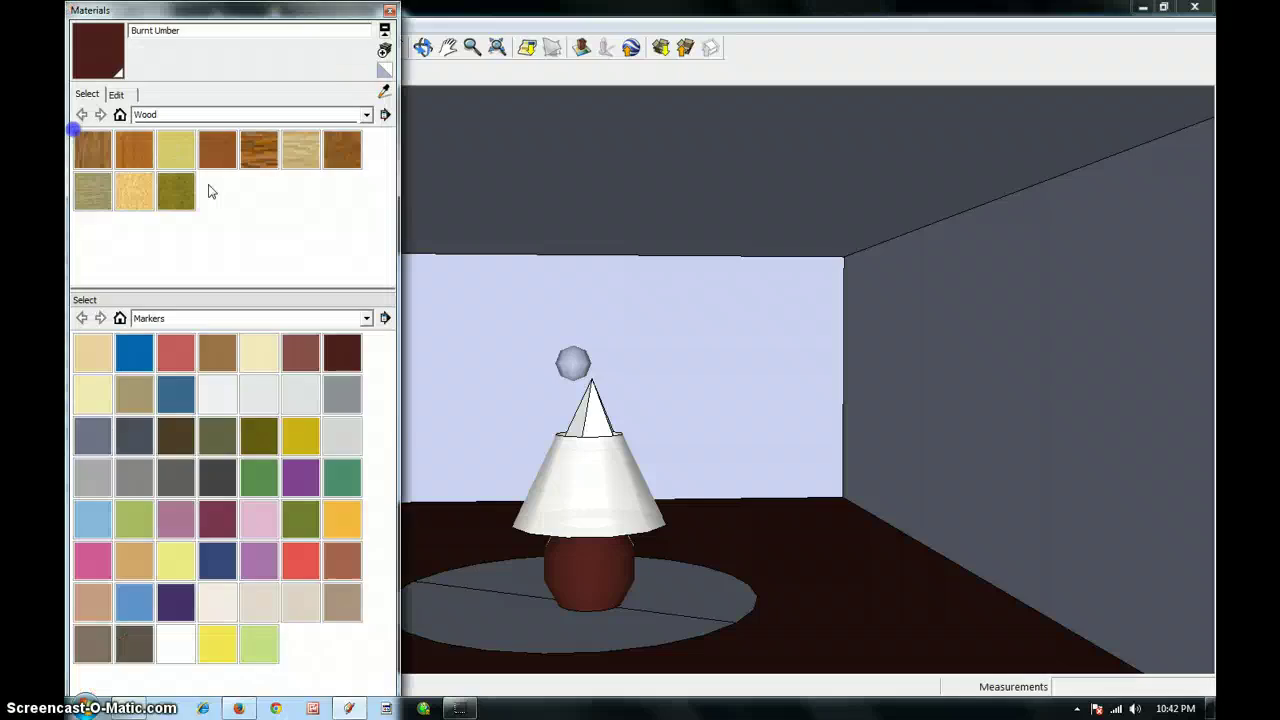
left_click(749, 603)
left_click(682, 622)
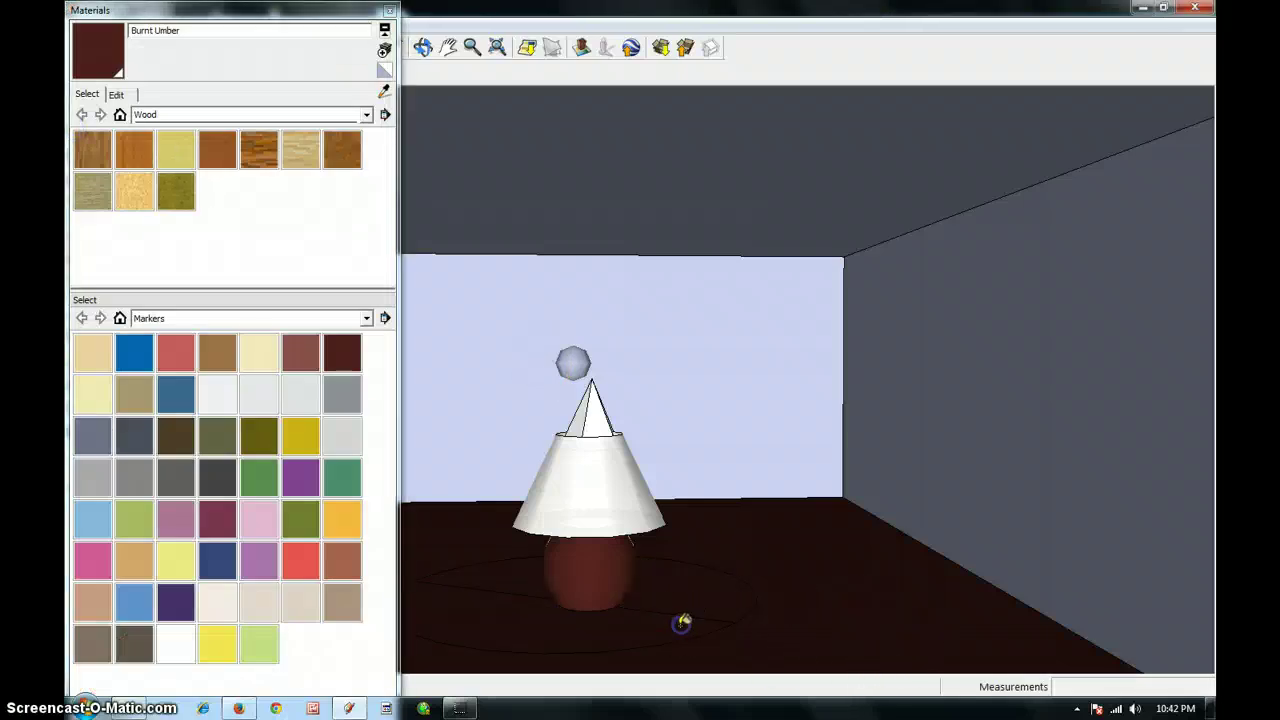
left_click(388, 10)
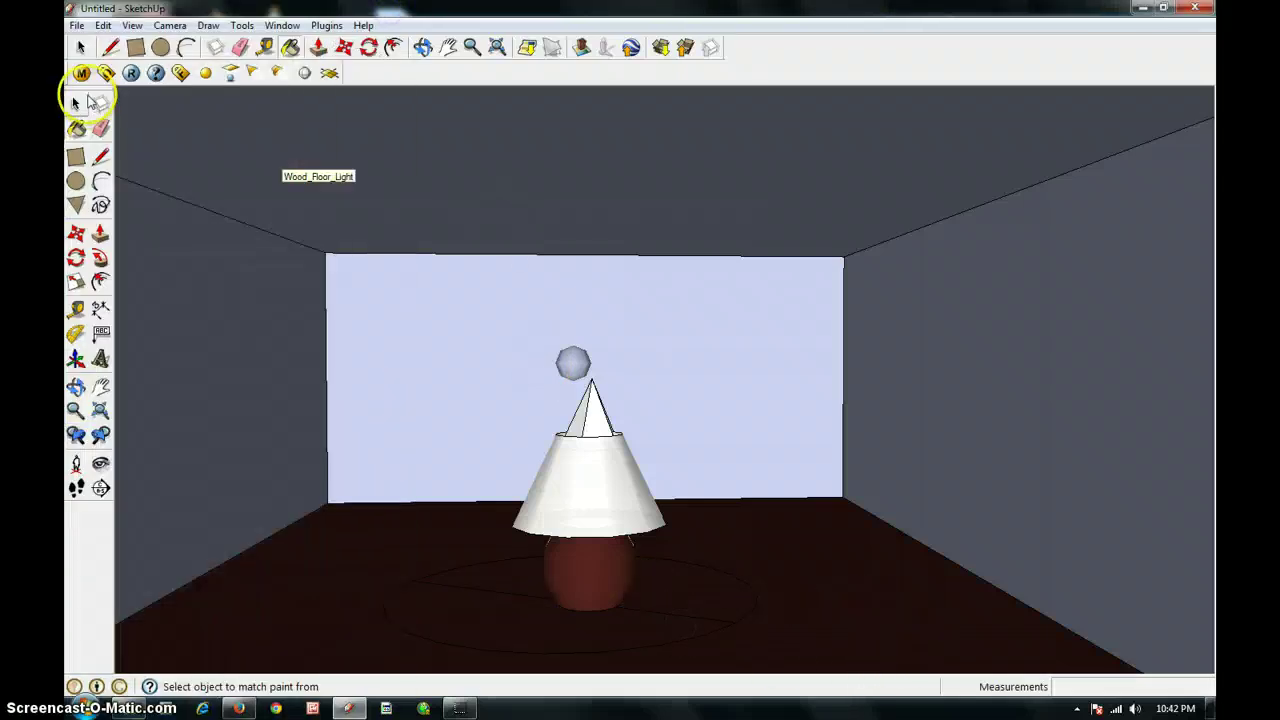
- Scale the cone-shaped light at the top of the lampshade uniformly by about 2.87 and render the room with V-Ray
left_click(78, 103)
key("s")
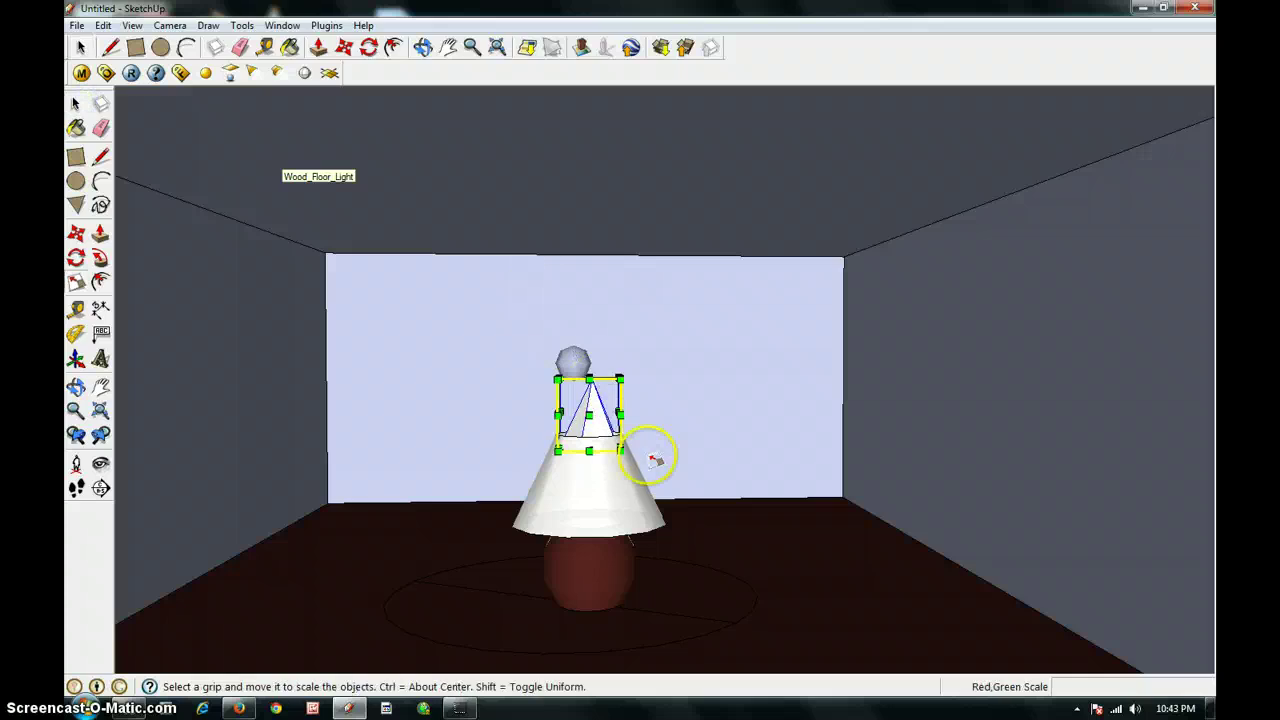
left_click_drag(621, 450, 712, 503)
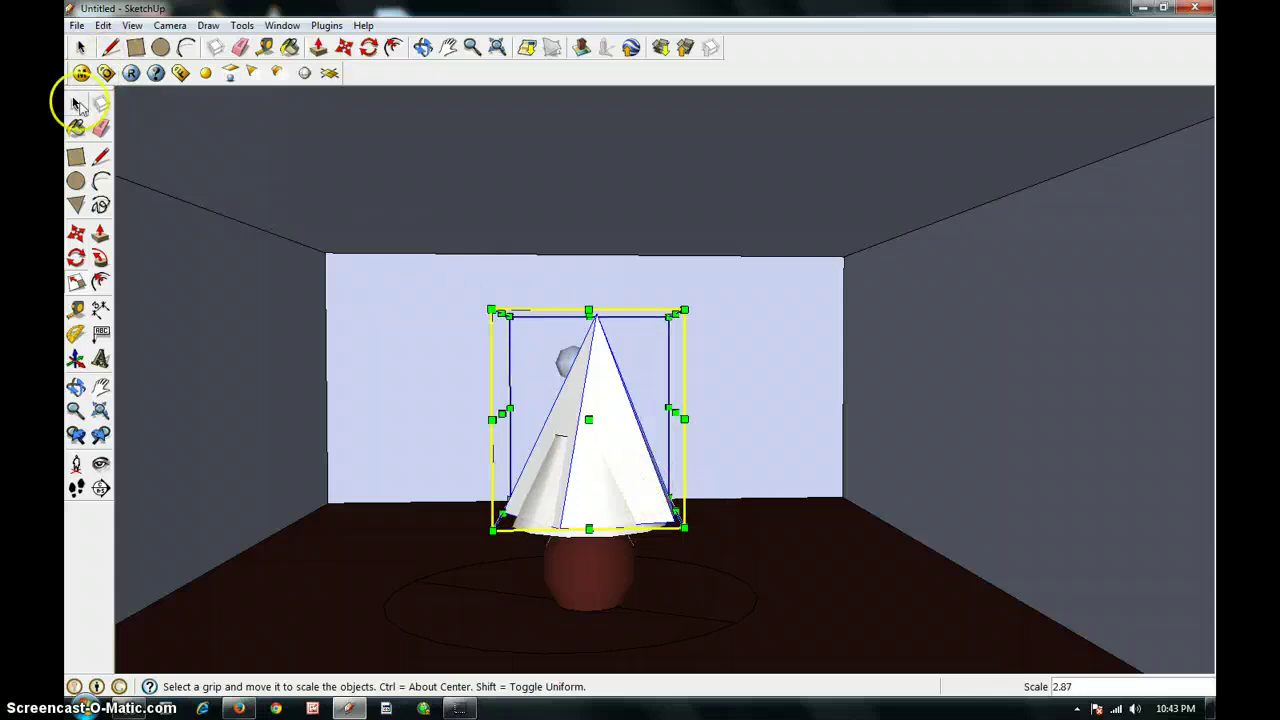
key("m")
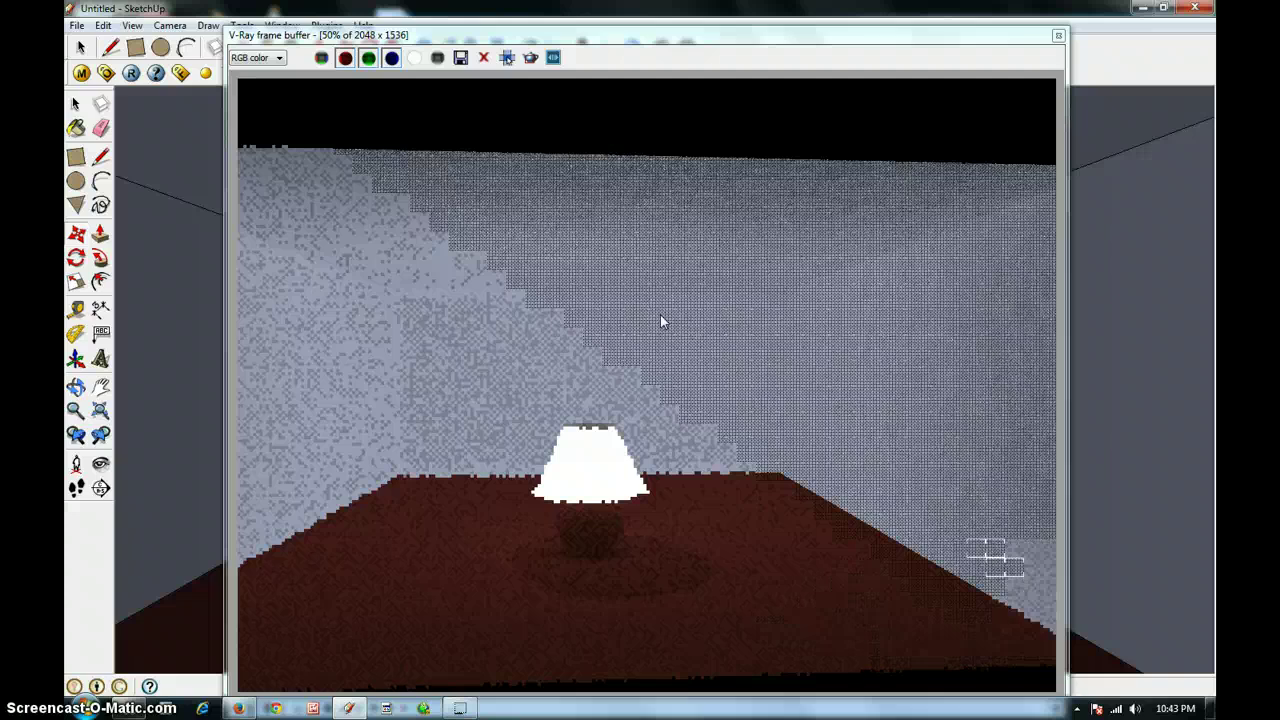
left_click(663, 294)
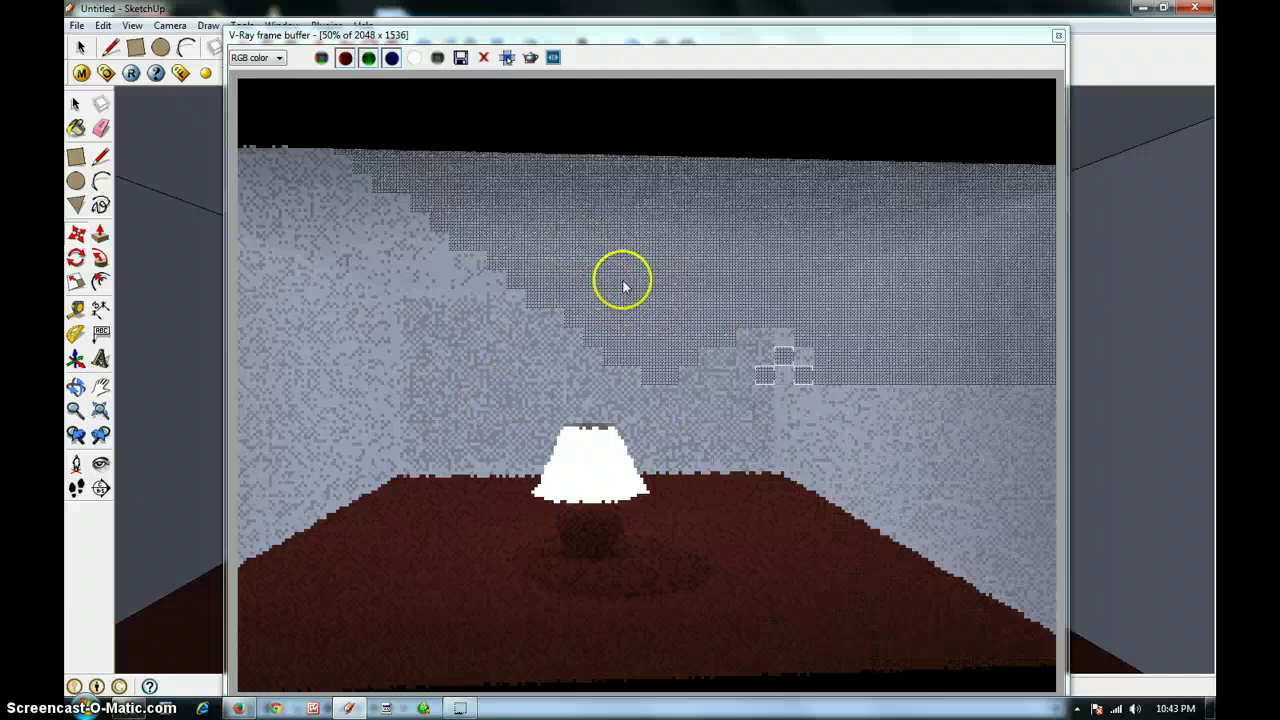